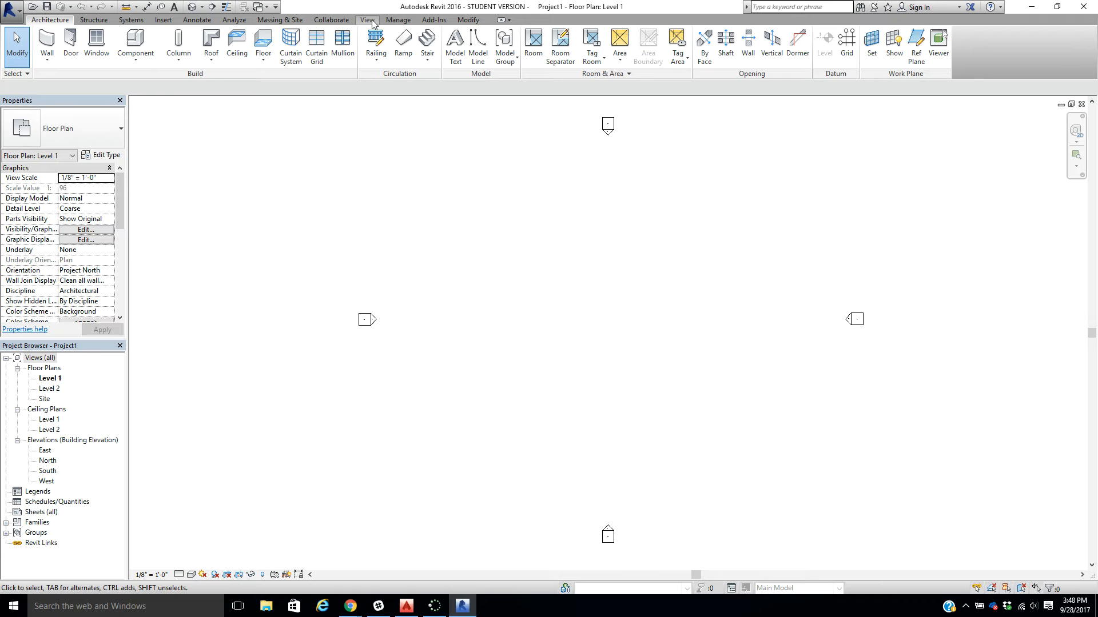
- Check which user interface components, such as the Project Browser and Properties palette, are turned on
left_click(369, 20)
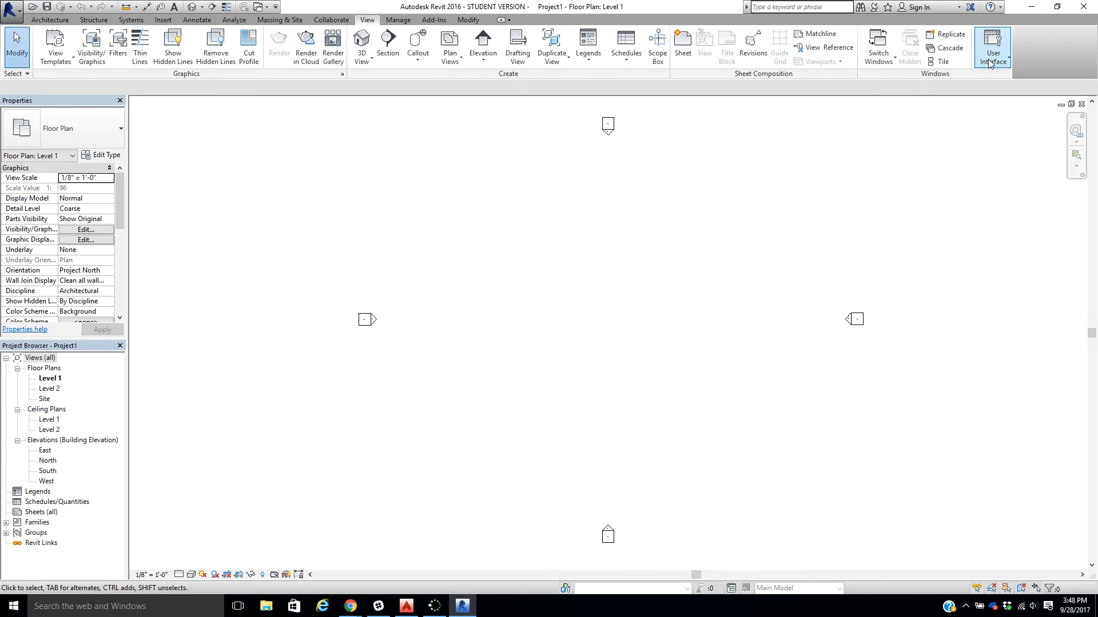
left_click(1001, 66)
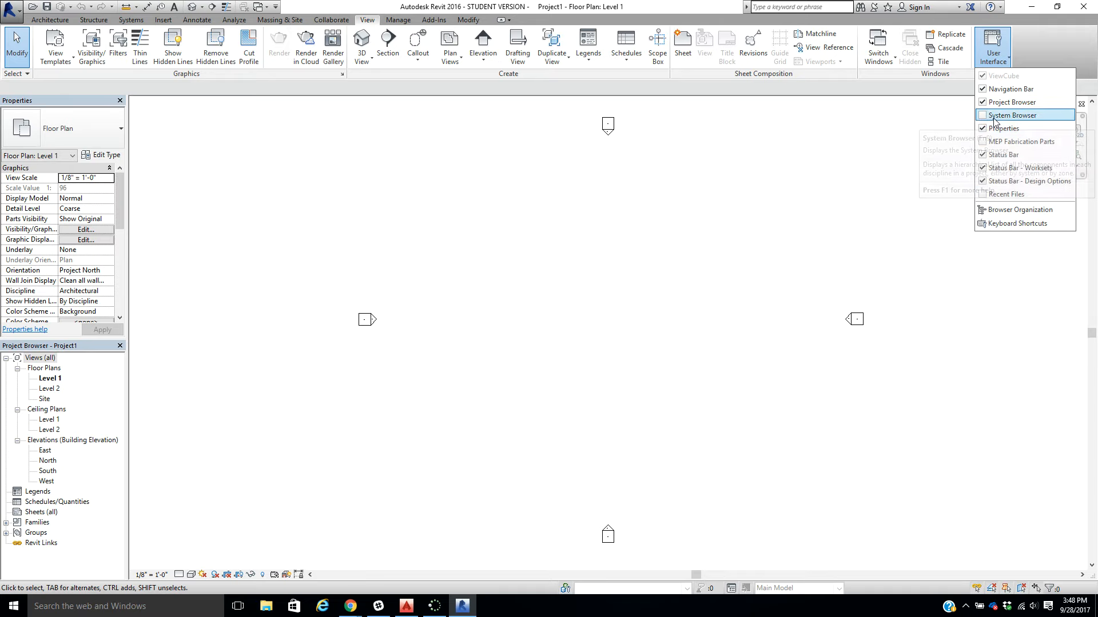
left_click(50, 20)
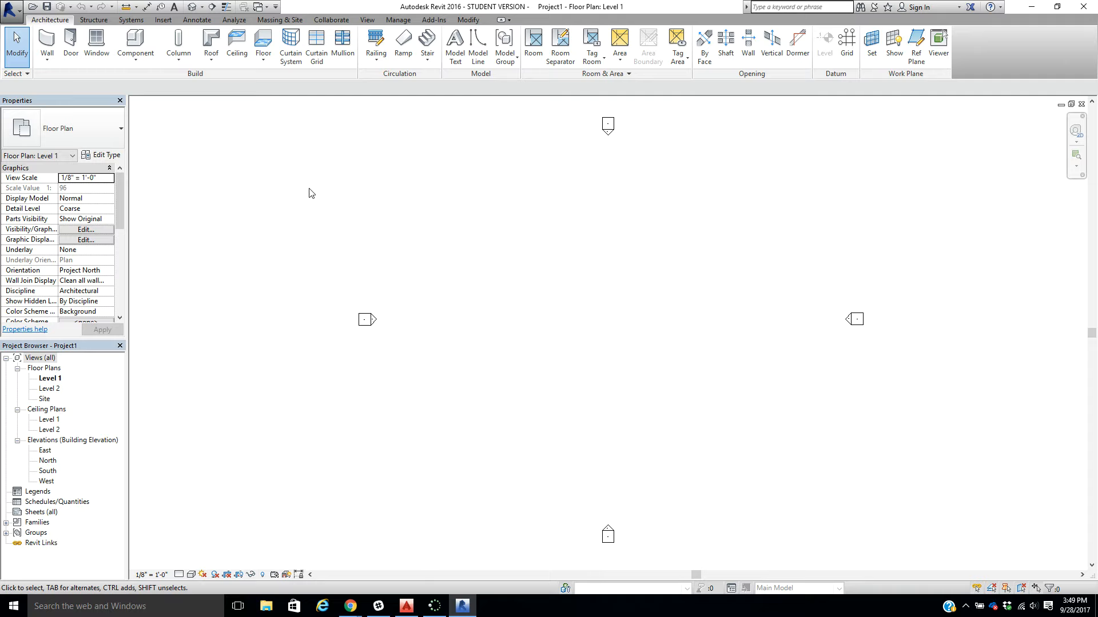
- Start an architectural wall and choose the Basic Wall type Generic - 8" after reviewing the available wall types
left_click(48, 59)
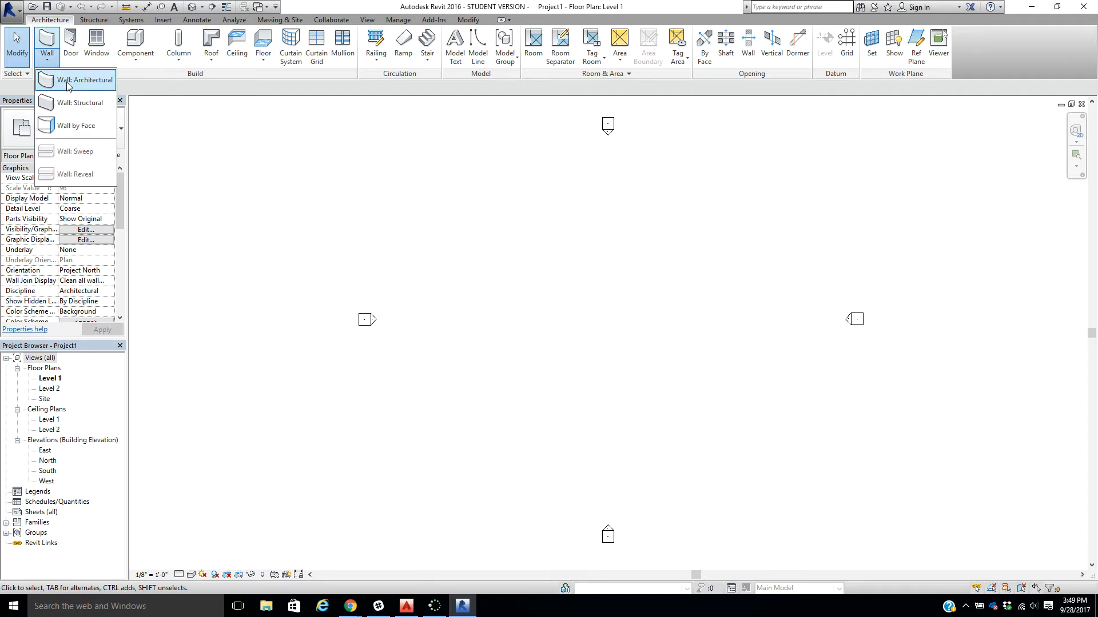
left_click(67, 86)
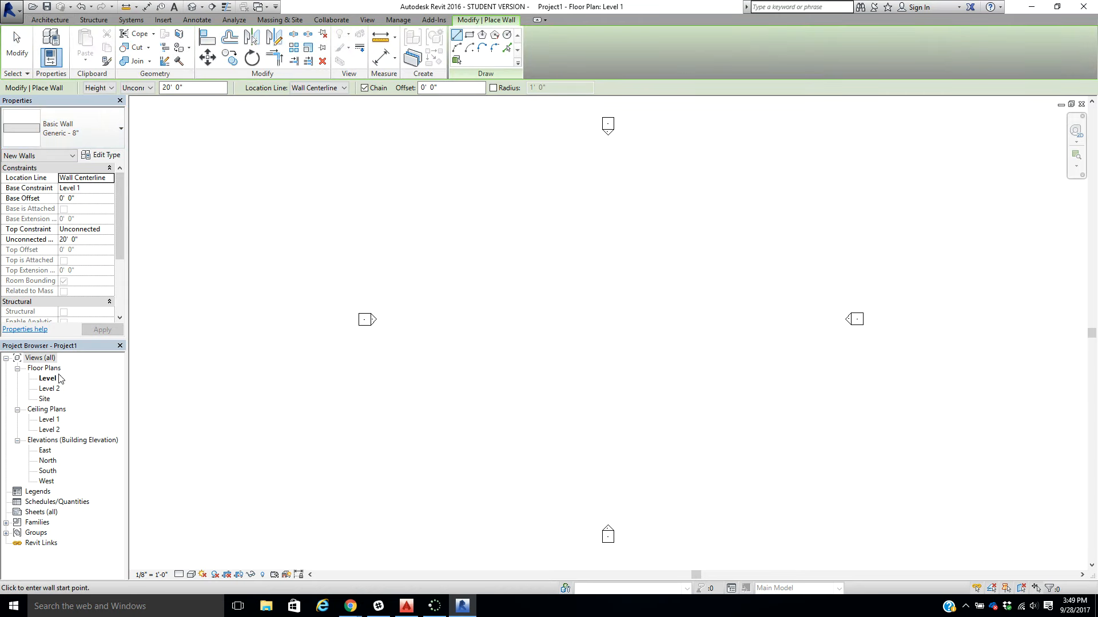
left_click(108, 129)
scroll(87, 352, "up", 4)
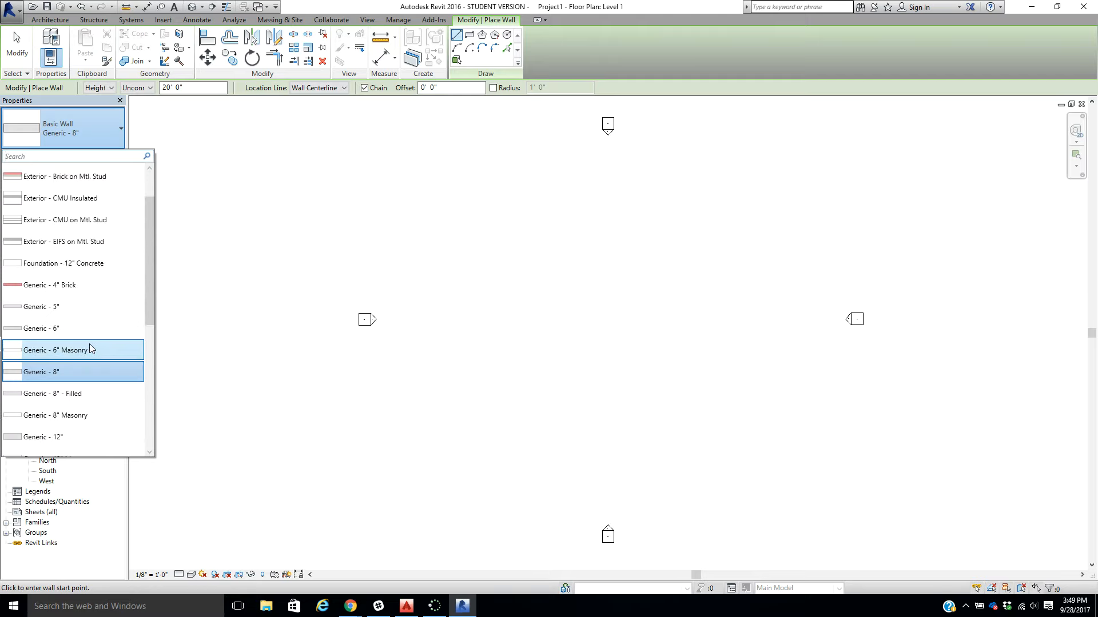
scroll(89, 343, "up", 2)
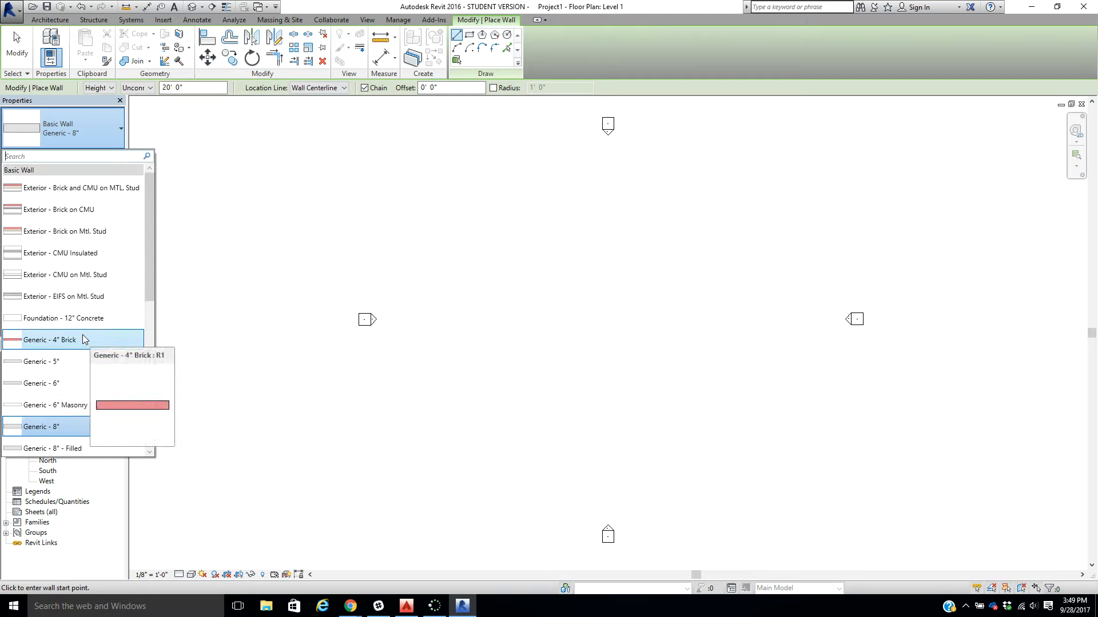
scroll(82, 339, "down", 3)
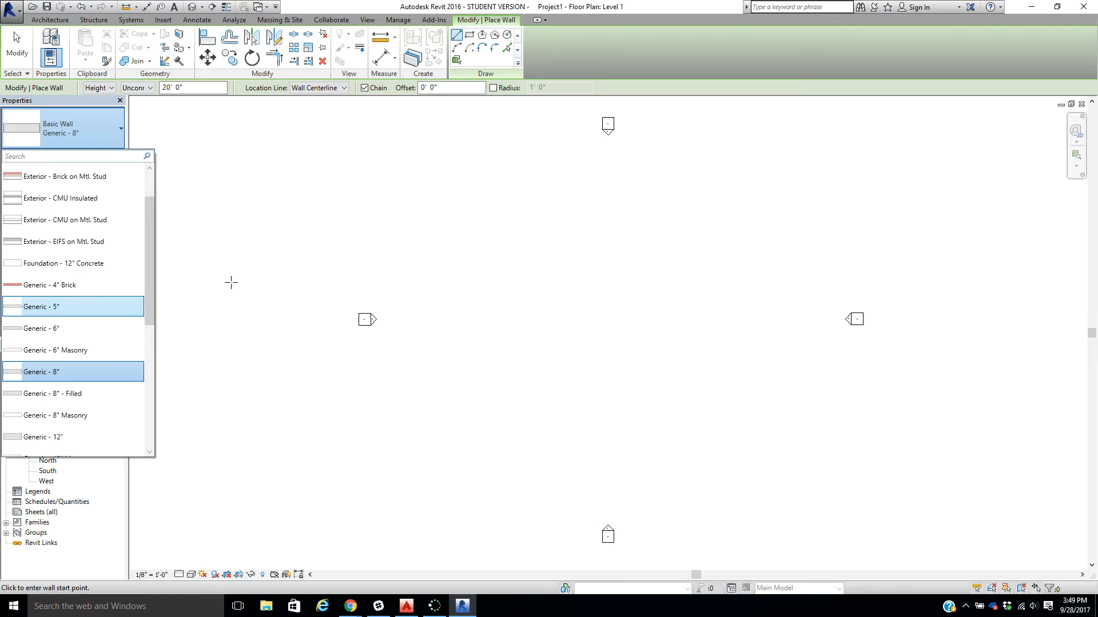
left_click_drag(149, 245, 149, 224)
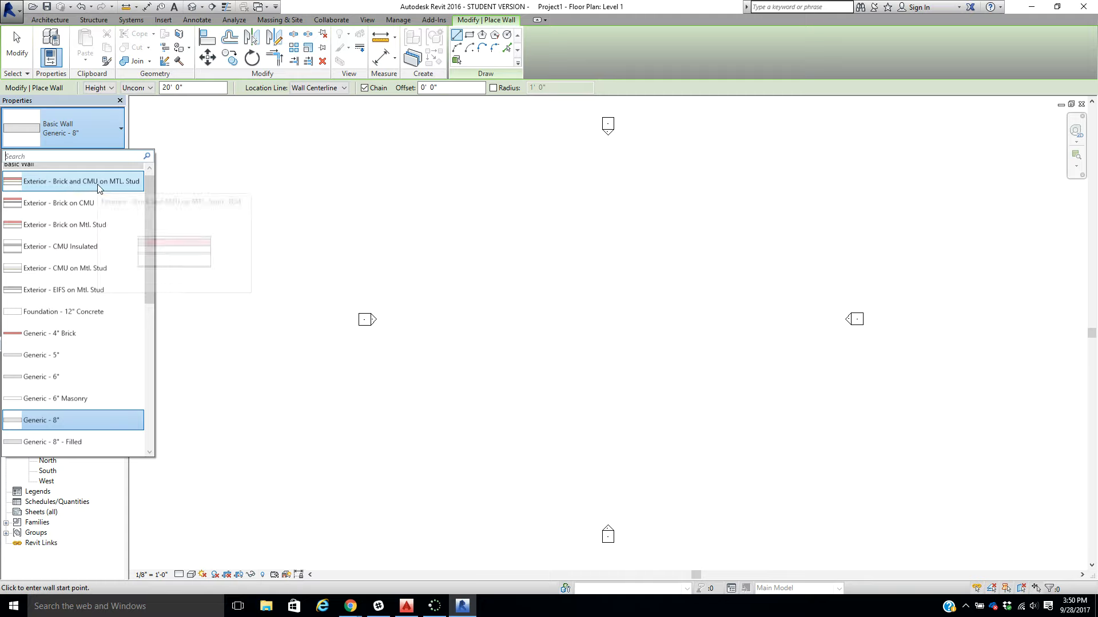
mouse_move(105, 188)
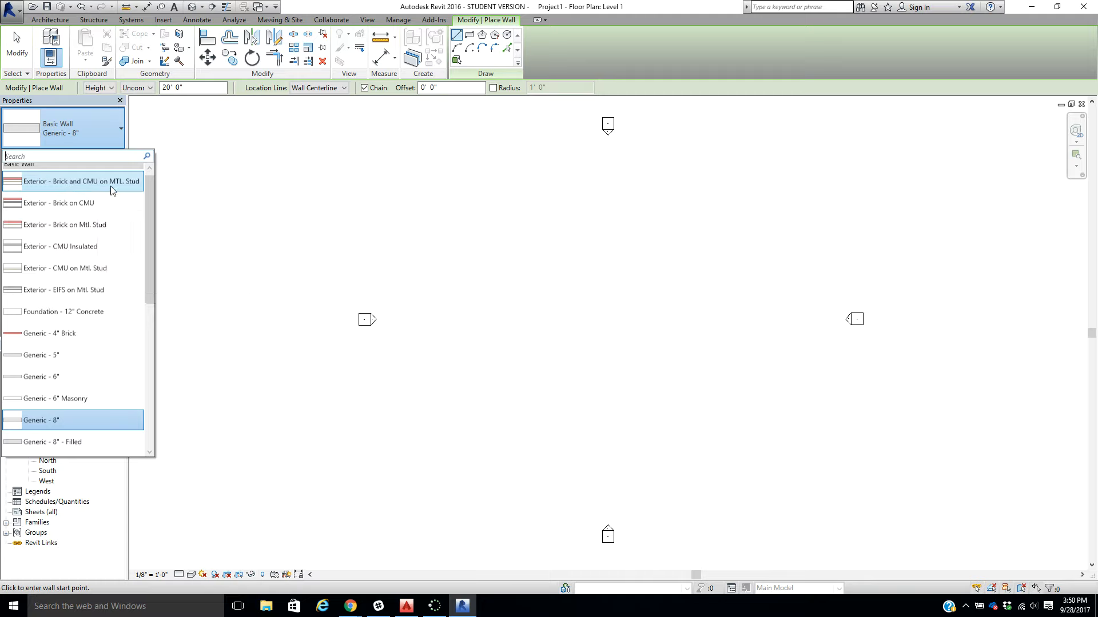
left_click_drag(150, 231, 143, 283)
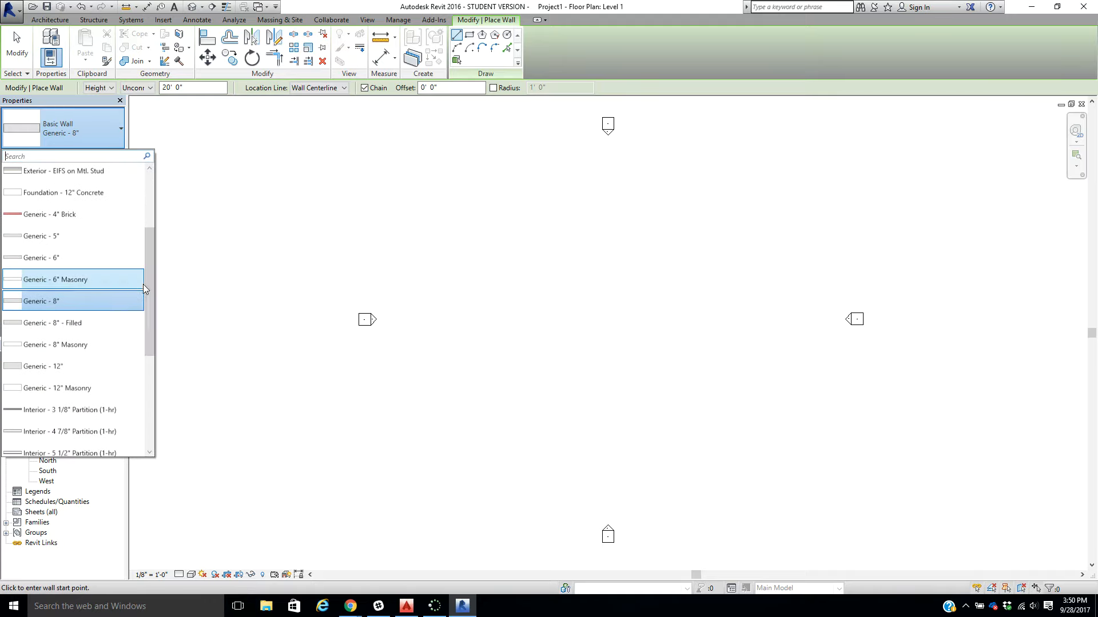
mouse_move(92, 304)
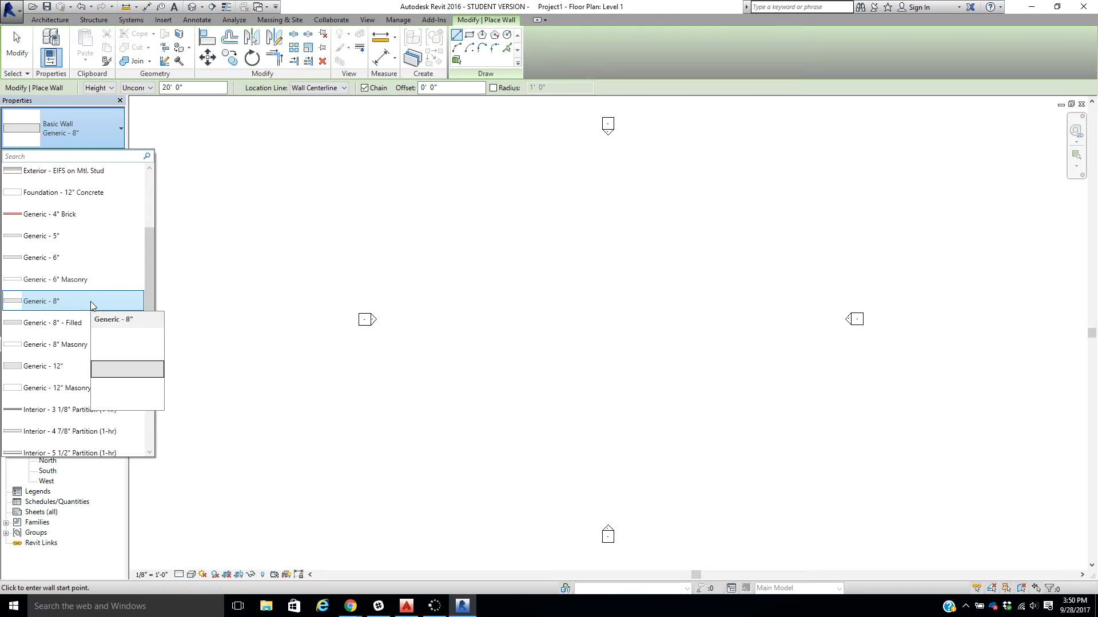
left_click(91, 301)
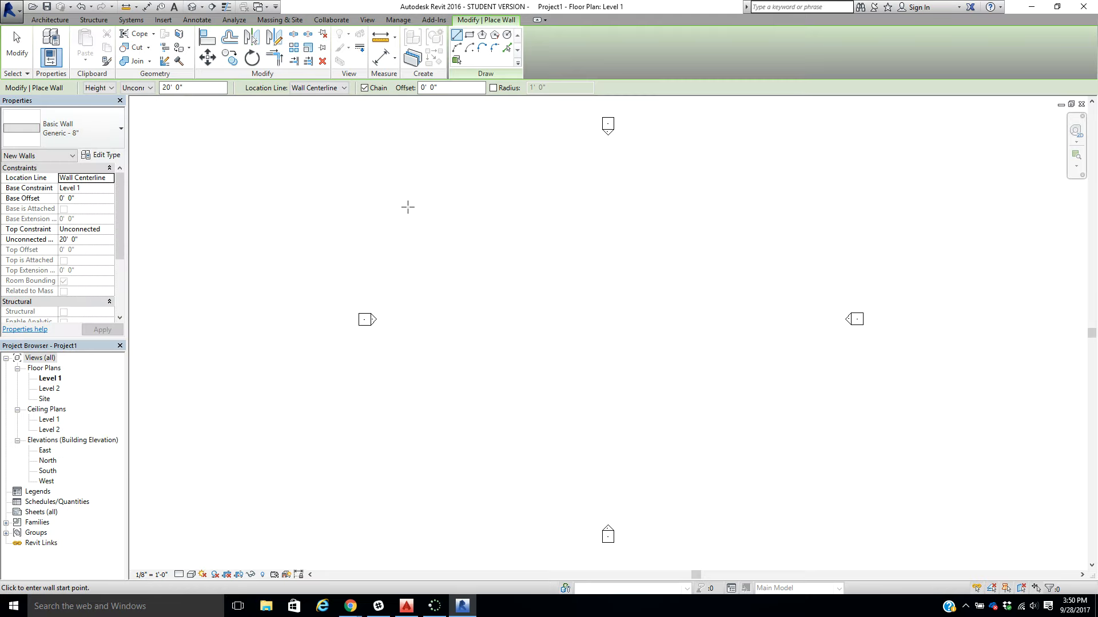
- Set the unconnected height of the new walls to 8'
left_click(98, 241)
type("8")
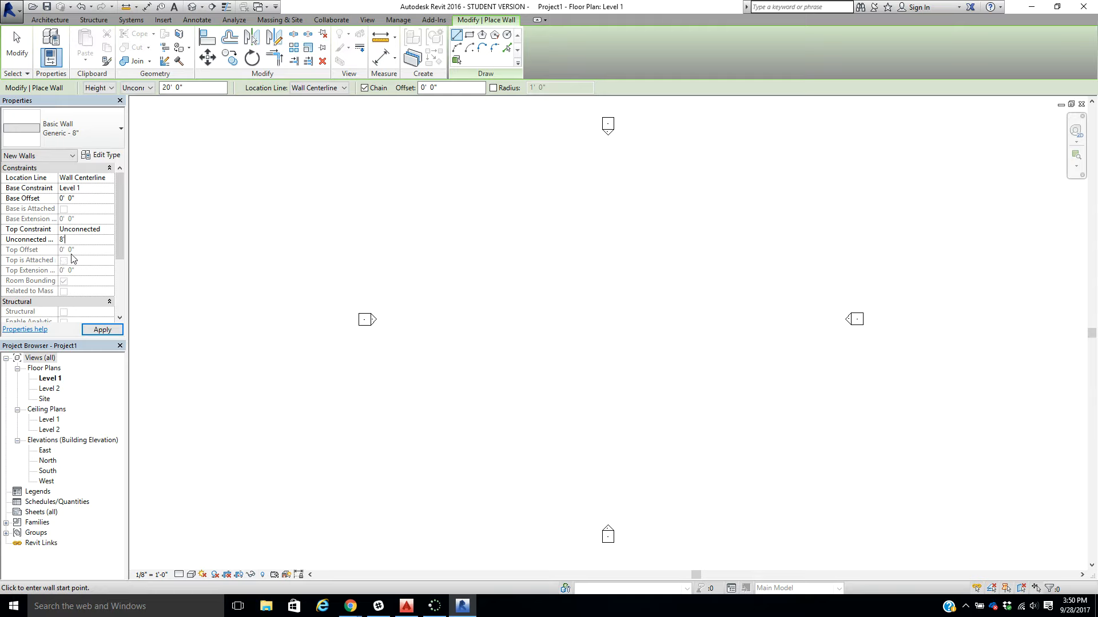
left_click(101, 330)
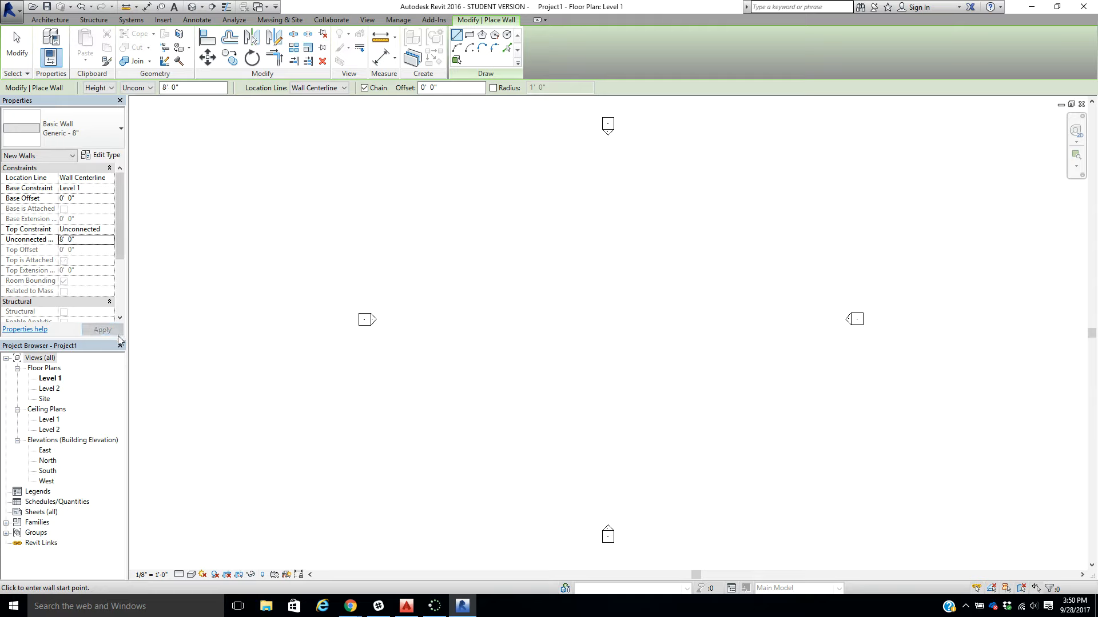
- Draw a closed L-shaped outline of exterior walls between the elevation markers, with the notch in the lower-right corner, and end the wall command
left_click(492, 275)
left_click(683, 275)
left_click(683, 347)
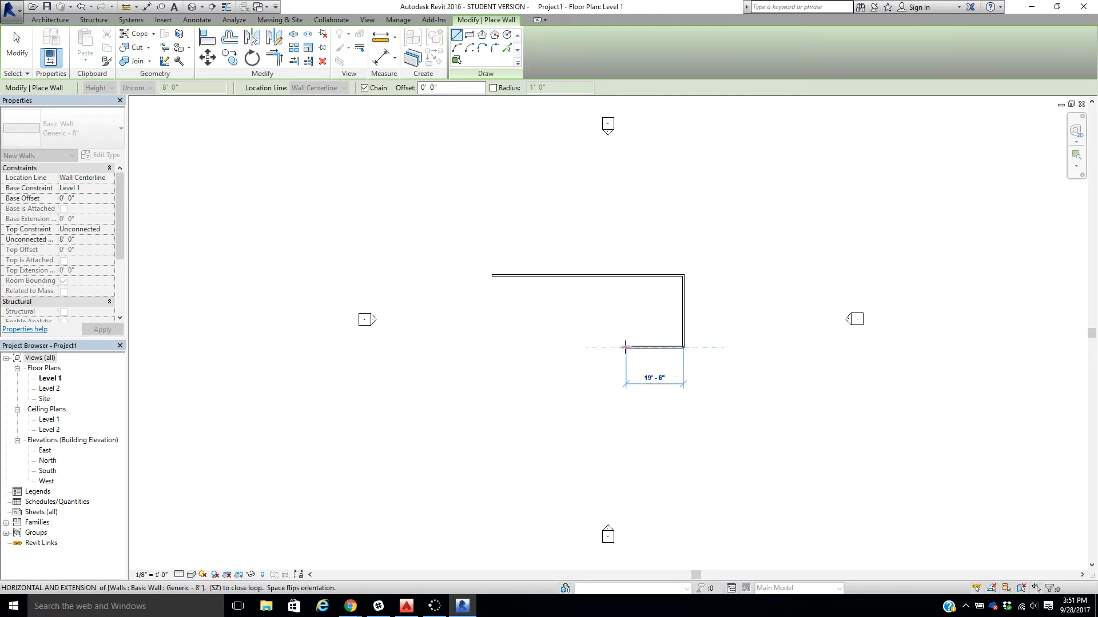
left_click(620, 347)
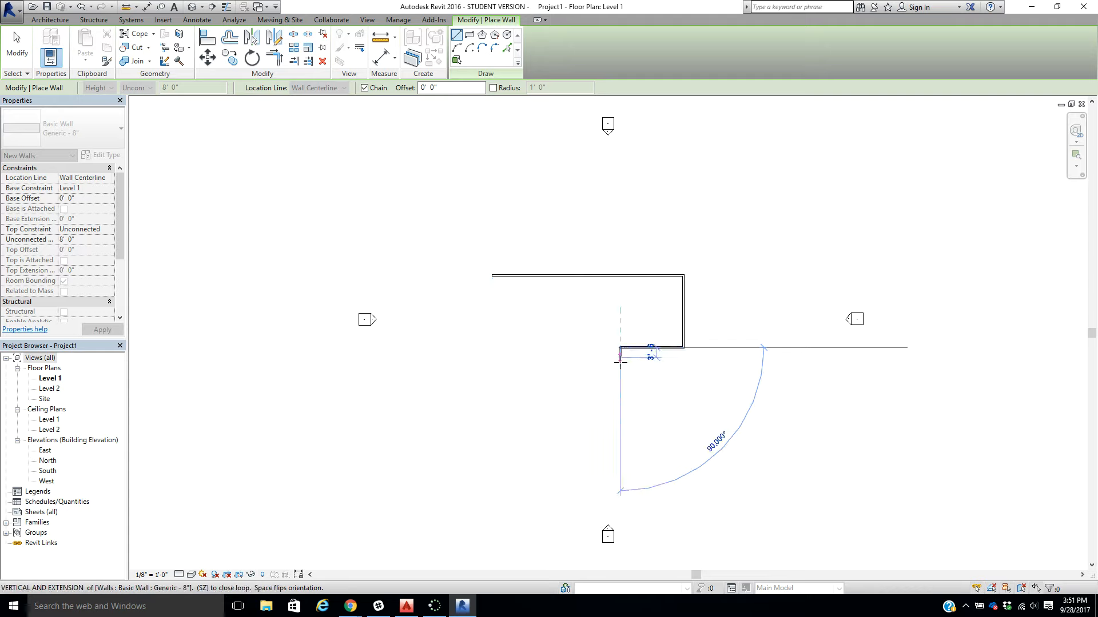
left_click(620, 392)
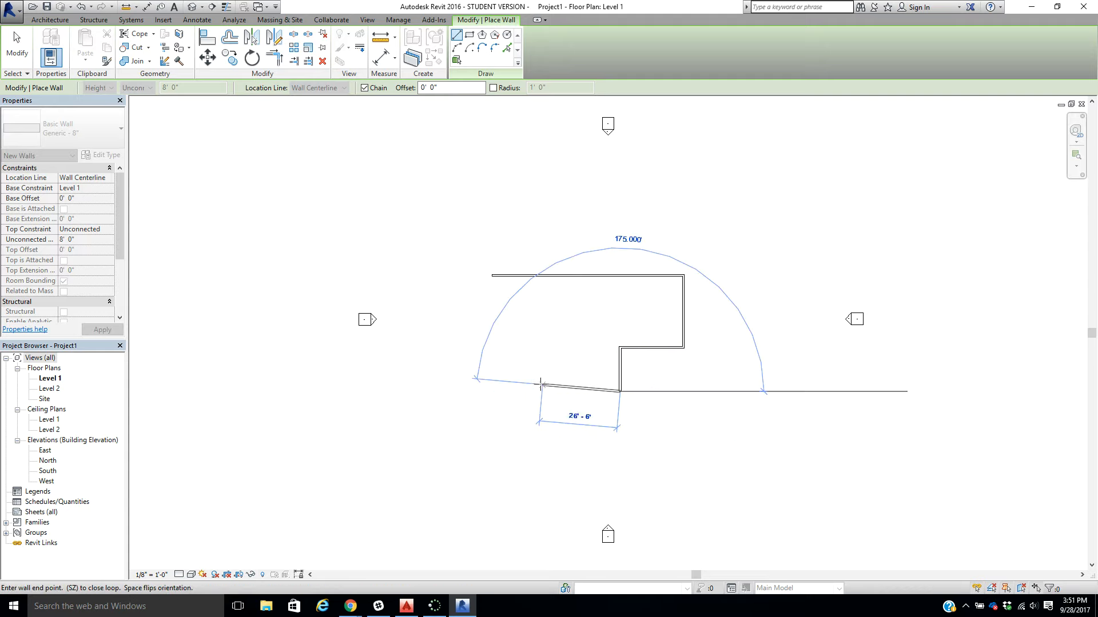
left_click(490, 391)
left_click(492, 276)
right_click(492, 277)
left_click(506, 285)
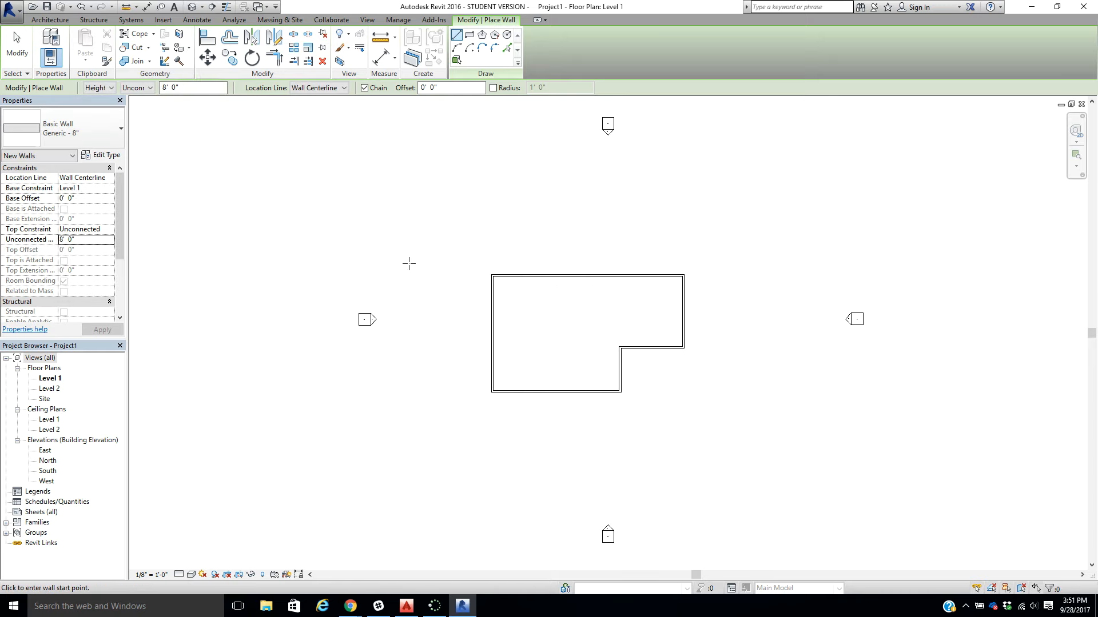
right_click(424, 239)
left_click(443, 249)
- Inspect the exterior walls in the default 3D view and return to the Level 1 floor plan
left_click(192, 6)
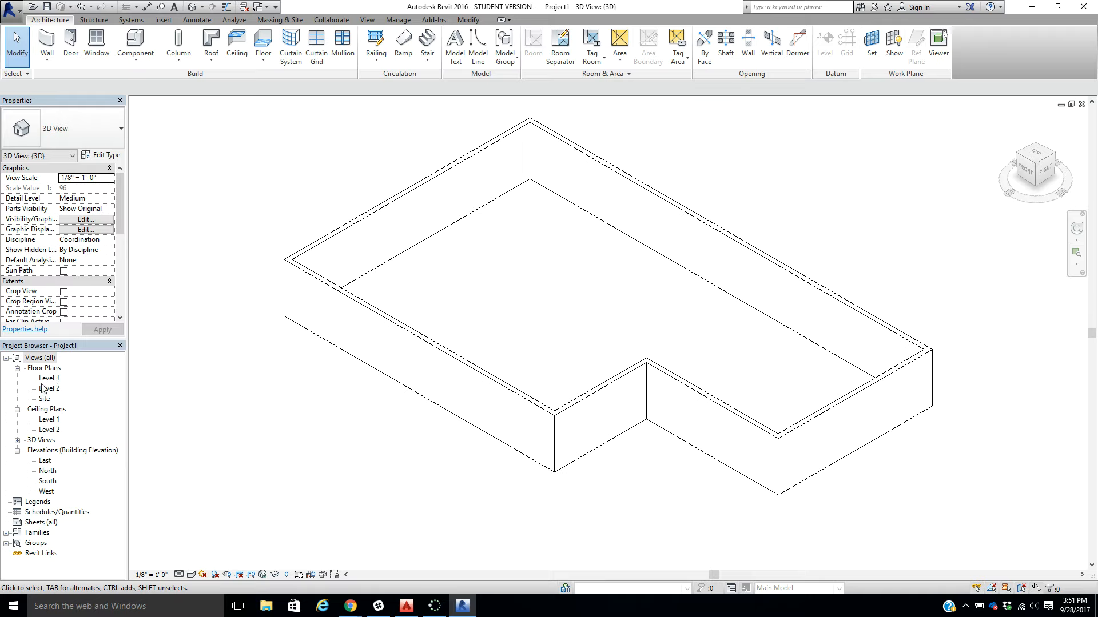
left_click(17, 410)
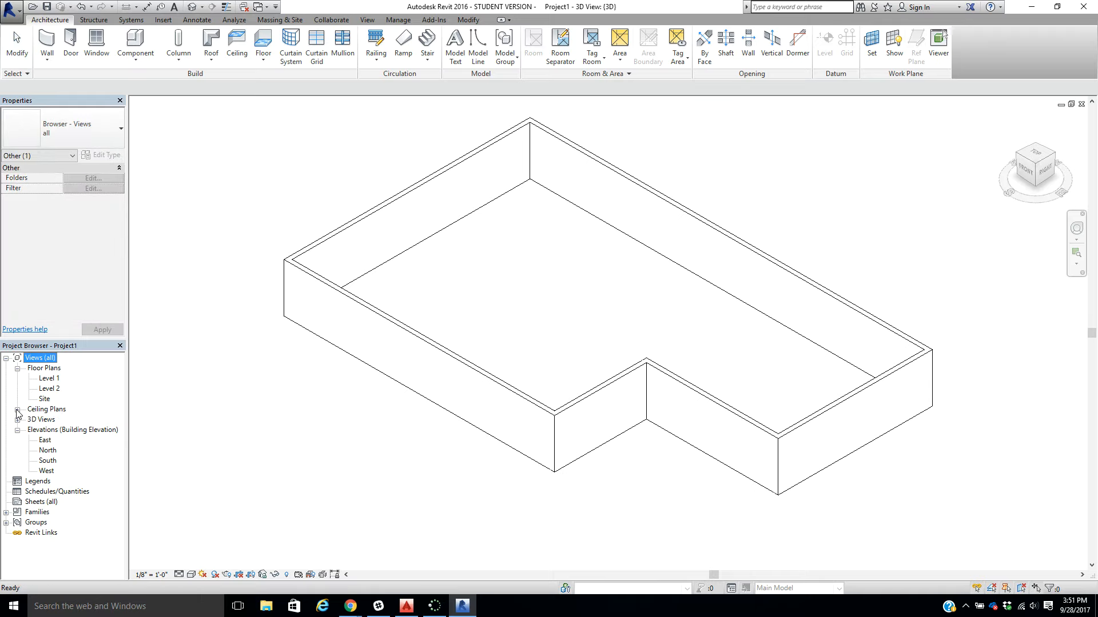
double_click(49, 378)
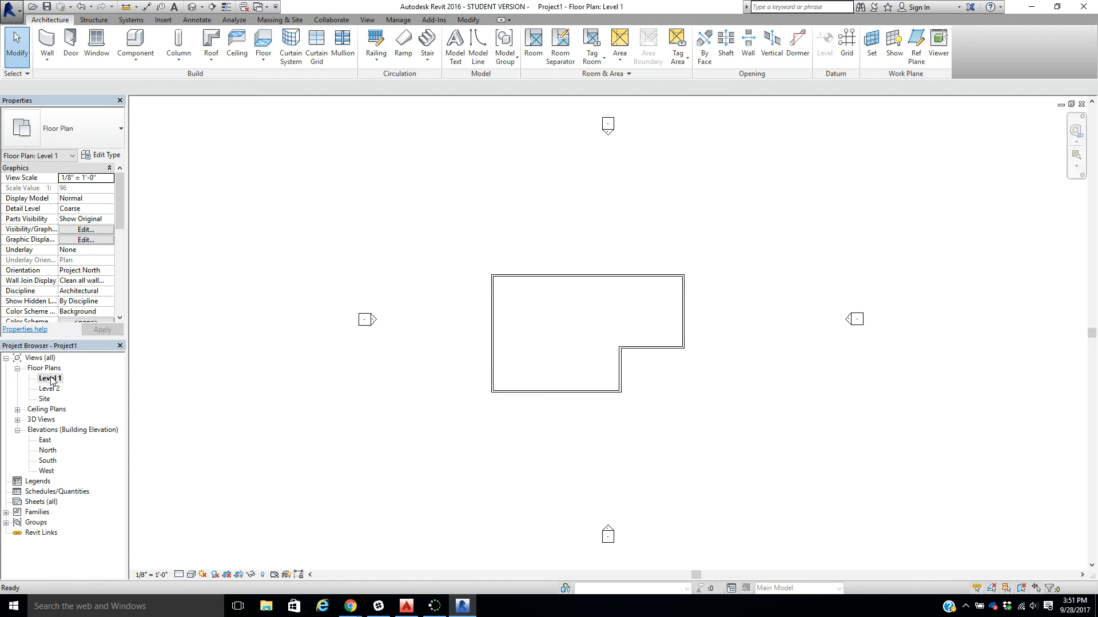
- Start a new wall using the Basic Wall type Interior - 3 1/8" Partition (1-hr)
scroll(610, 327, "up", 4)
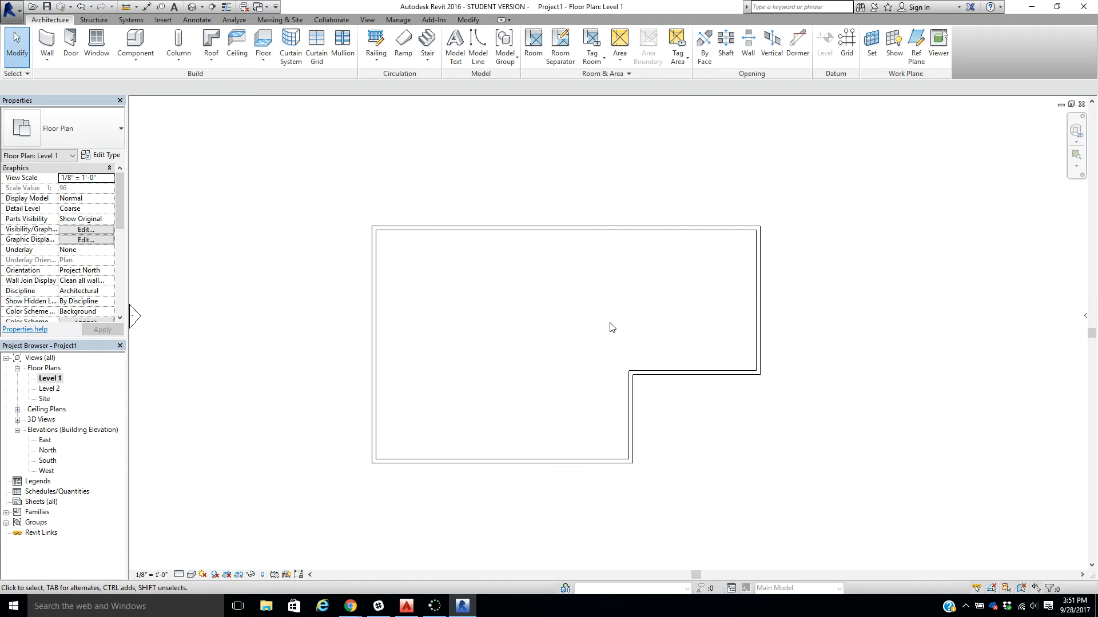
middle_click_drag(538, 356, 520, 291)
left_click(47, 43)
left_click(80, 129)
scroll(103, 250, "down", 4)
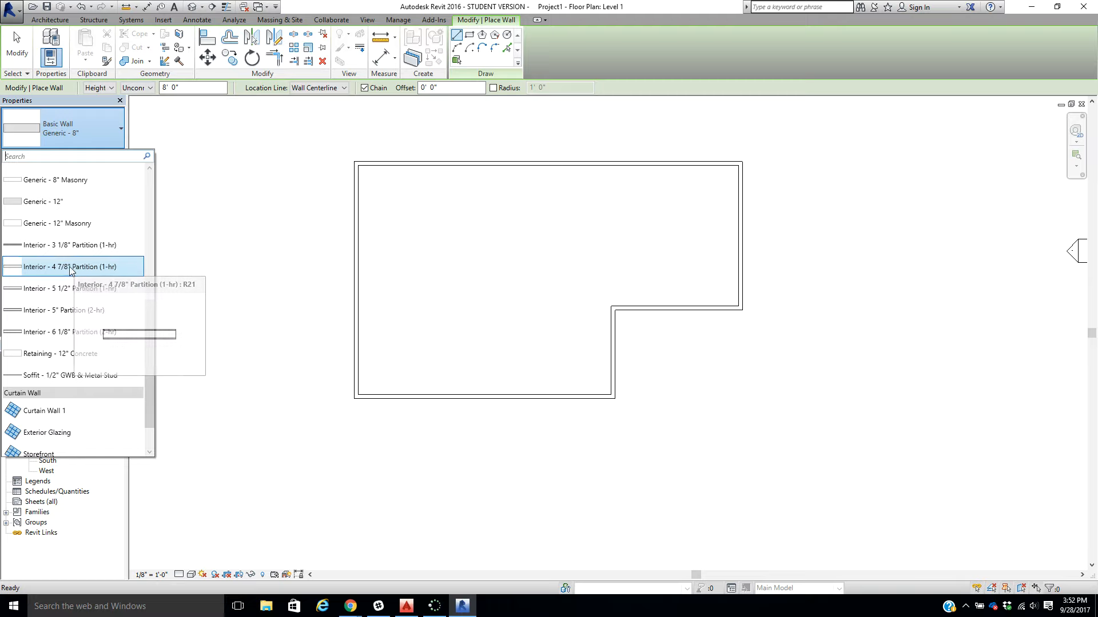
mouse_move(46, 246)
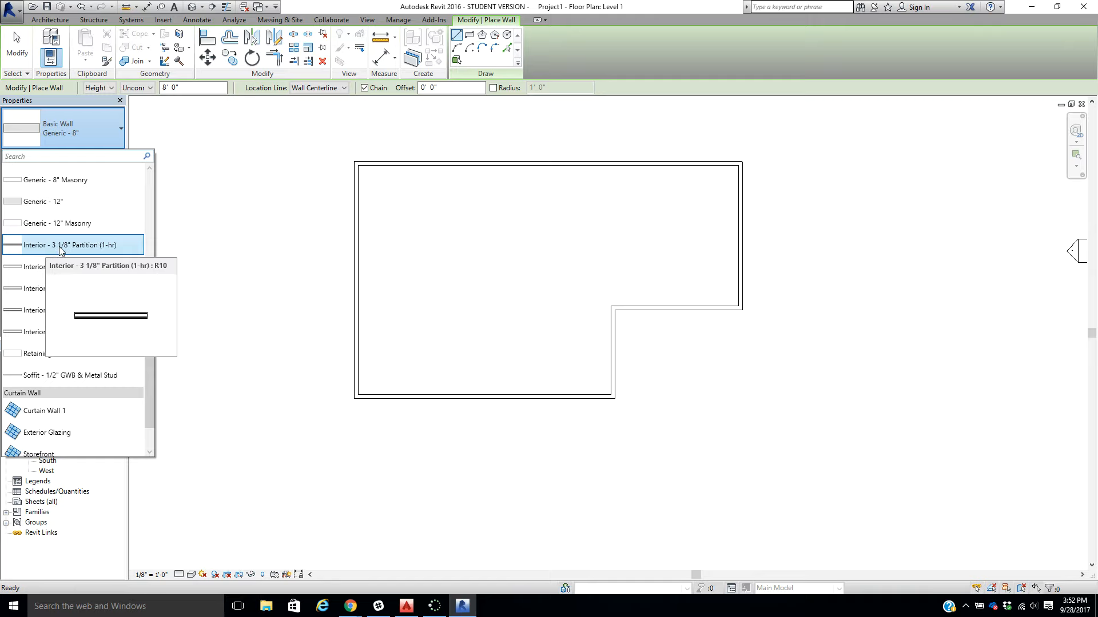
left_click(59, 245)
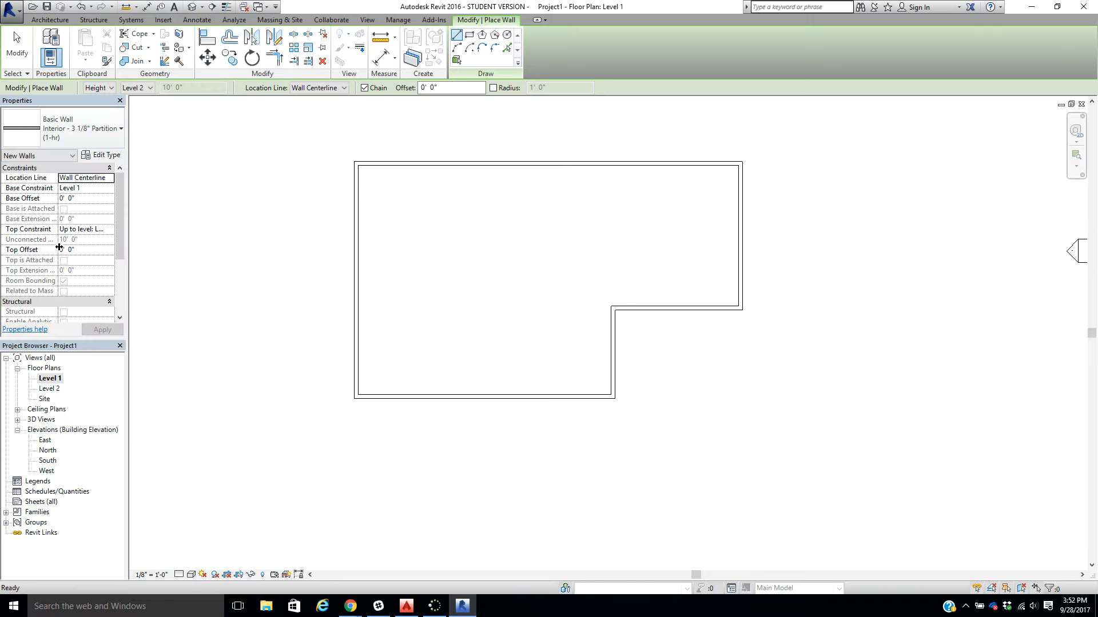
- Set the partition walls' top constraint to Unconnected and their height to 8'
left_click(110, 229)
left_click(83, 239)
double_click(172, 87)
type("8")
key("Return")
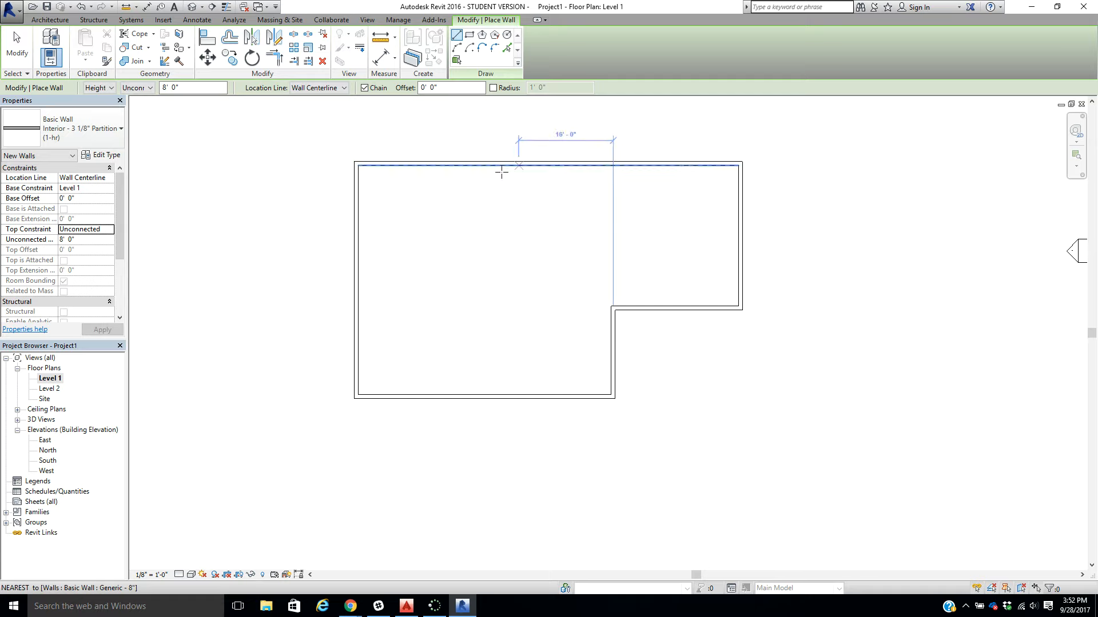
- Draw interior partitions enclosing a rectangular room in the plan's upper-left corner and a smaller one in its lower-left corner
left_click(356, 260)
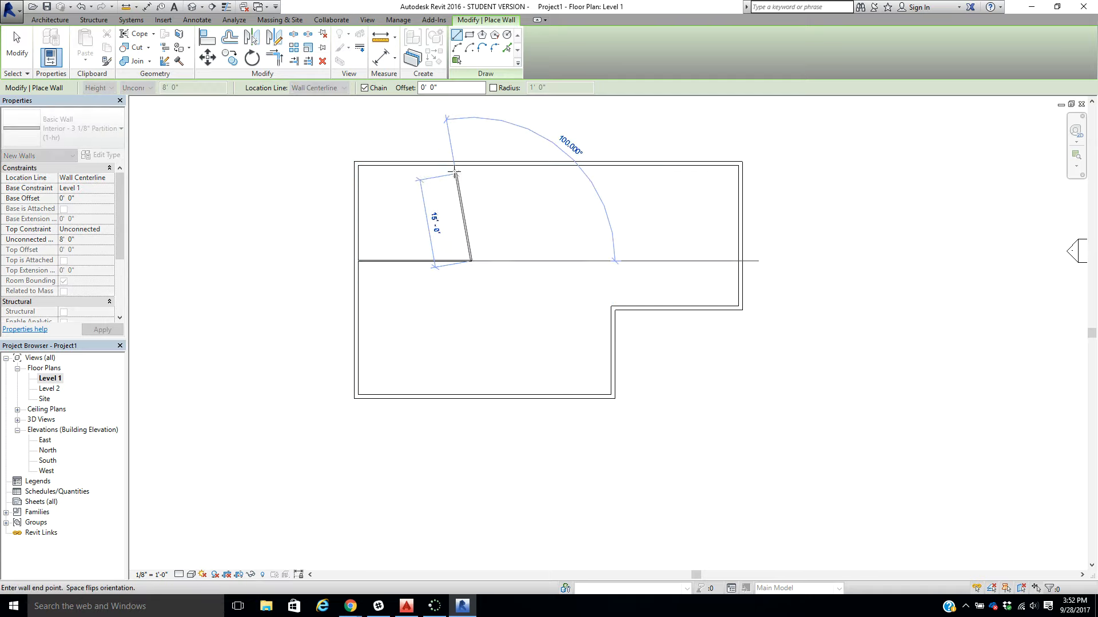
left_click(471, 164)
key("Escape")
left_click(441, 395)
left_click(441, 317)
left_click(357, 317)
key("Escape")
- Draw a vertical partition about 14'-6" inside the east exterior wall and a short horizontal partition joining the two, closing the wall command
left_click(614, 308)
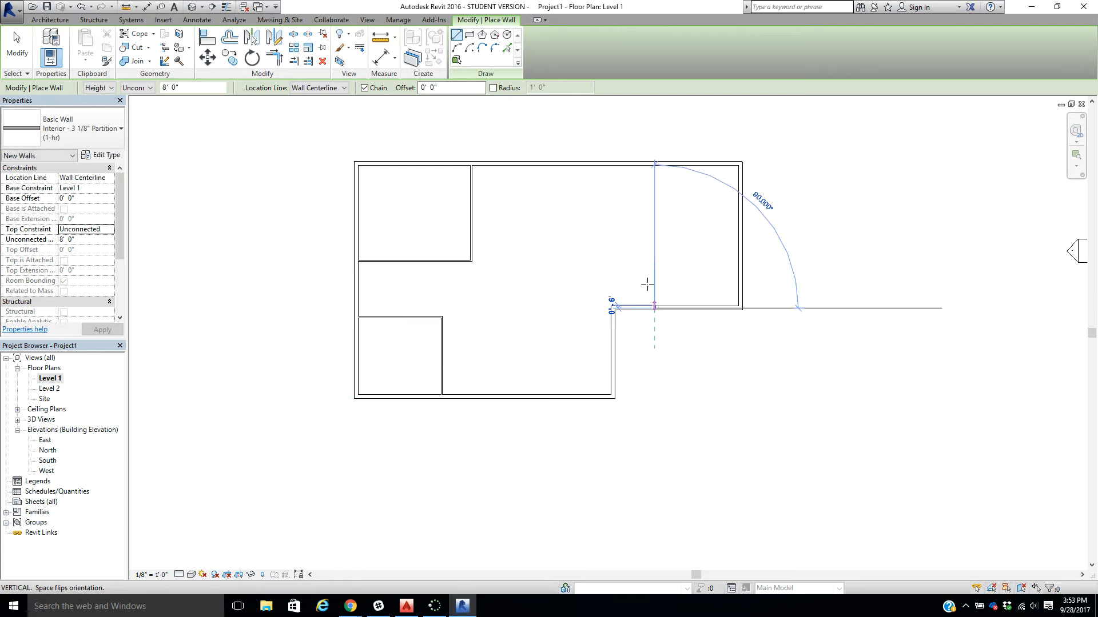
left_click(654, 167)
key("Escape")
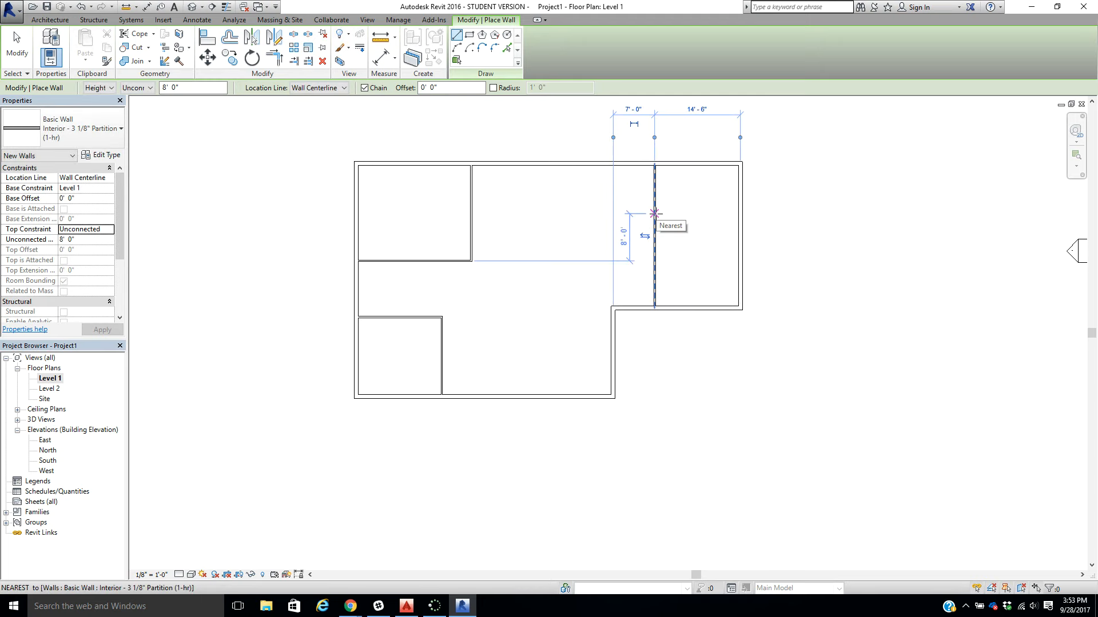
left_click(740, 195)
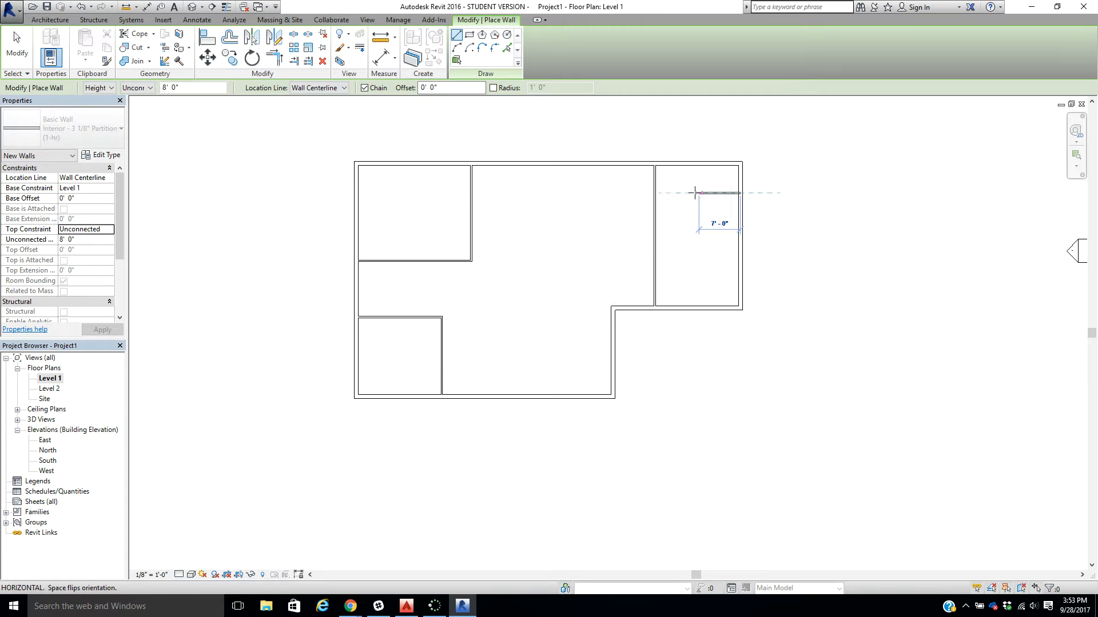
left_click(656, 194)
key("Escape")
scroll(795, 196, "up", 1)
scroll(421, 327, "up", 2)
scroll(420, 326, "down", 2)
middle_click_drag(453, 340, 531, 320)
scroll(494, 319, "up", 1)
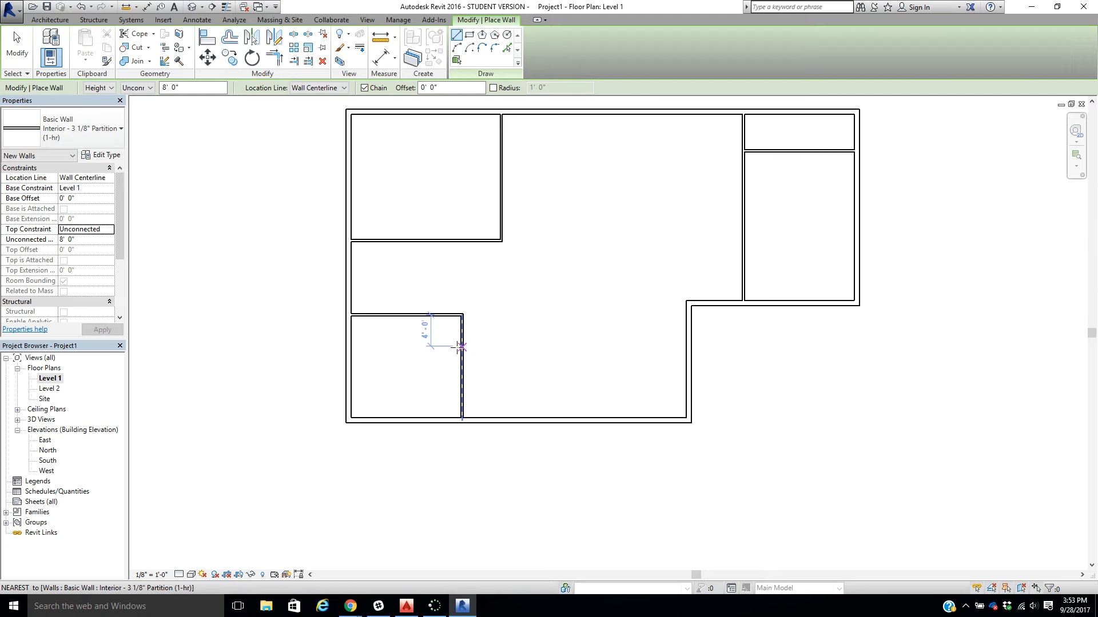
right_click(501, 303)
left_click(531, 312)
- Enlarge the lower-left room by moving its horizontal partition up and its vertical partition to about 15'-6" from the west wall
left_click(462, 366)
left_click_drag(462, 366, 517, 366)
left_click(438, 315)
left_click_drag(438, 315, 441, 291)
left_click(516, 342)
left_click_drag(516, 342, 468, 344)
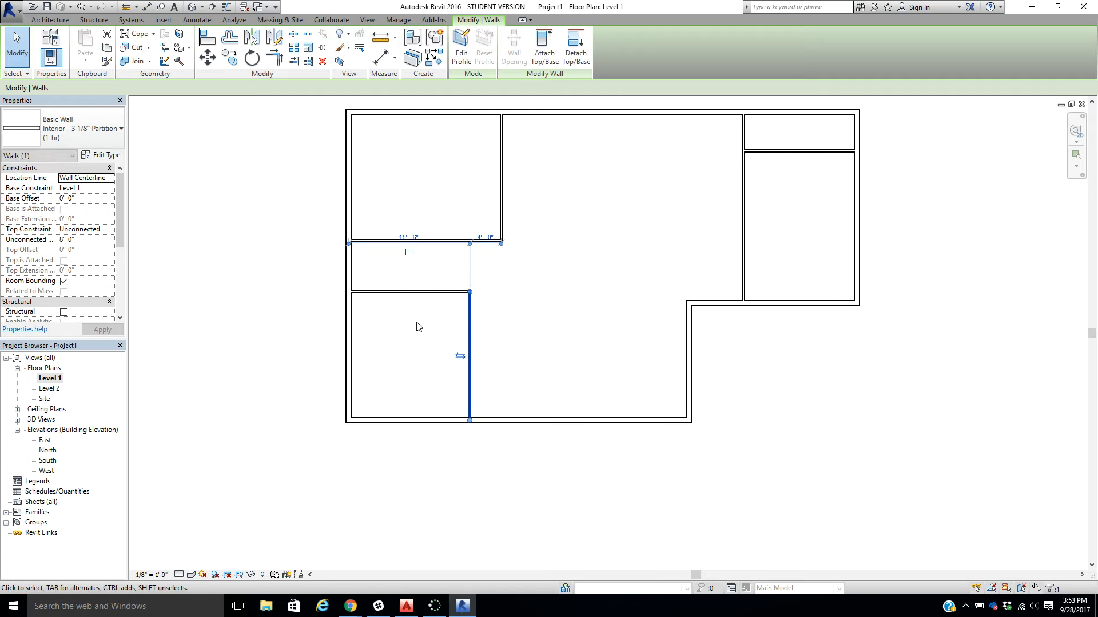
- Move the lower-left room's horizontal partition down and set its distance from the bottom exterior wall to 10'
left_click(404, 294)
left_click_drag(405, 293, 405, 325)
left_click(295, 372)
left_click_drag(296, 374, 244, 380)
type("10")
key("Return")
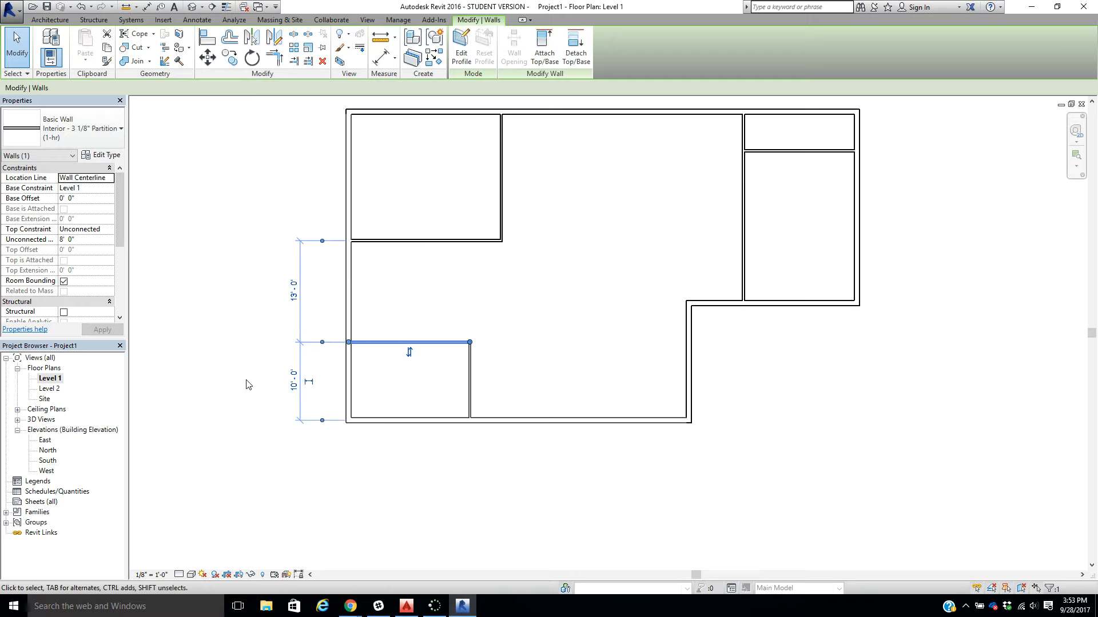
scroll(368, 355, "up", 1)
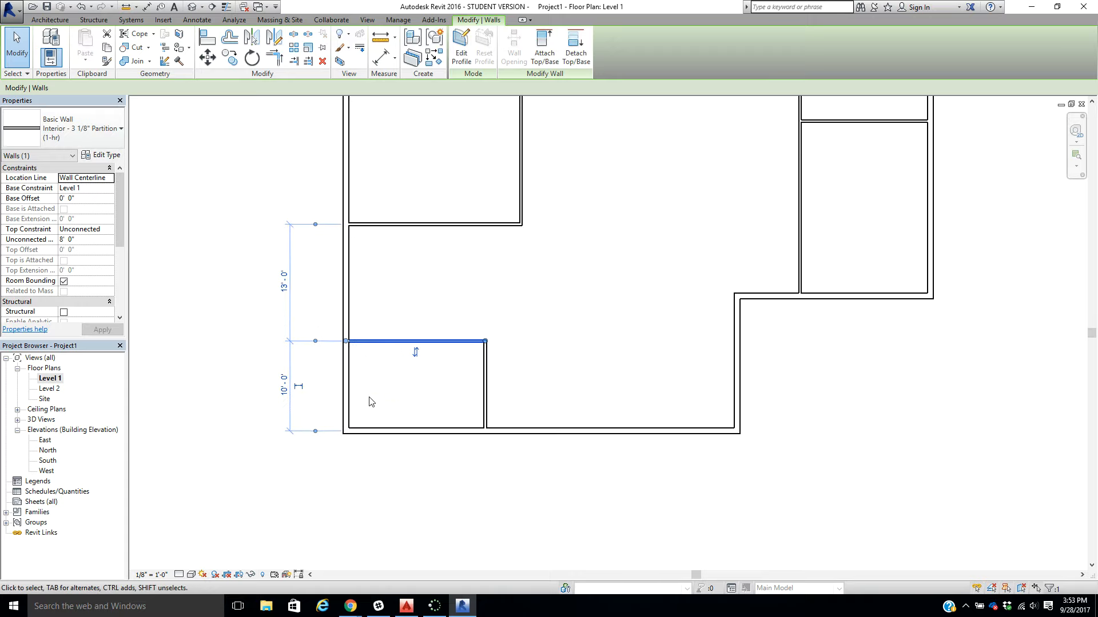
- Move the lower-left room's horizontal partition up to about 11'-6" from the bottom exterior wall
scroll(372, 399, "up", 2)
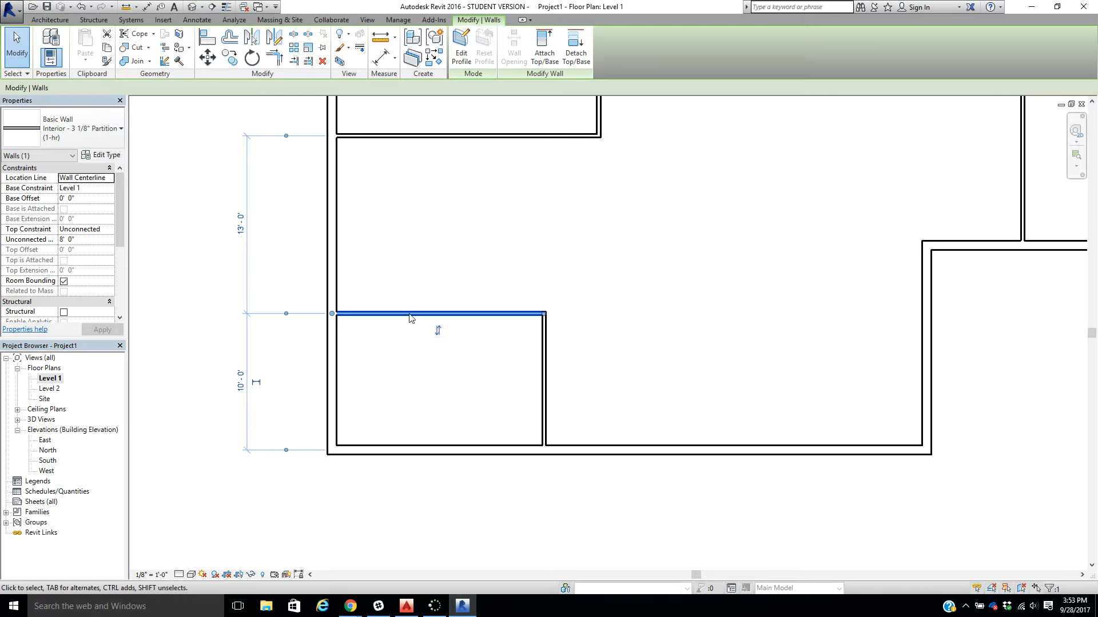
left_click_drag(410, 312, 414, 293)
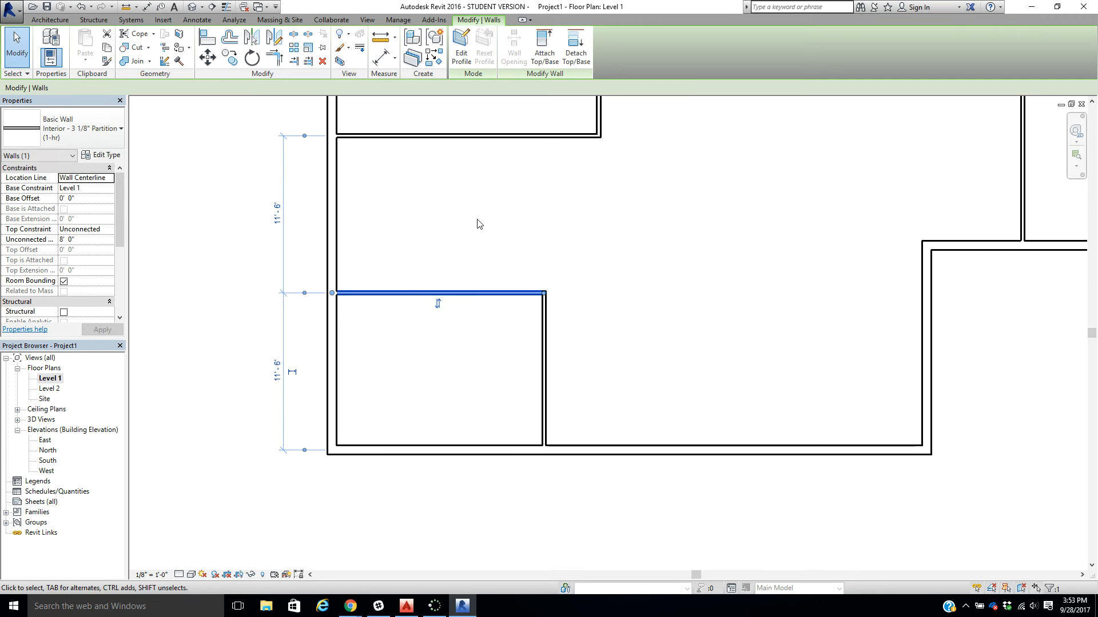
left_click(410, 206)
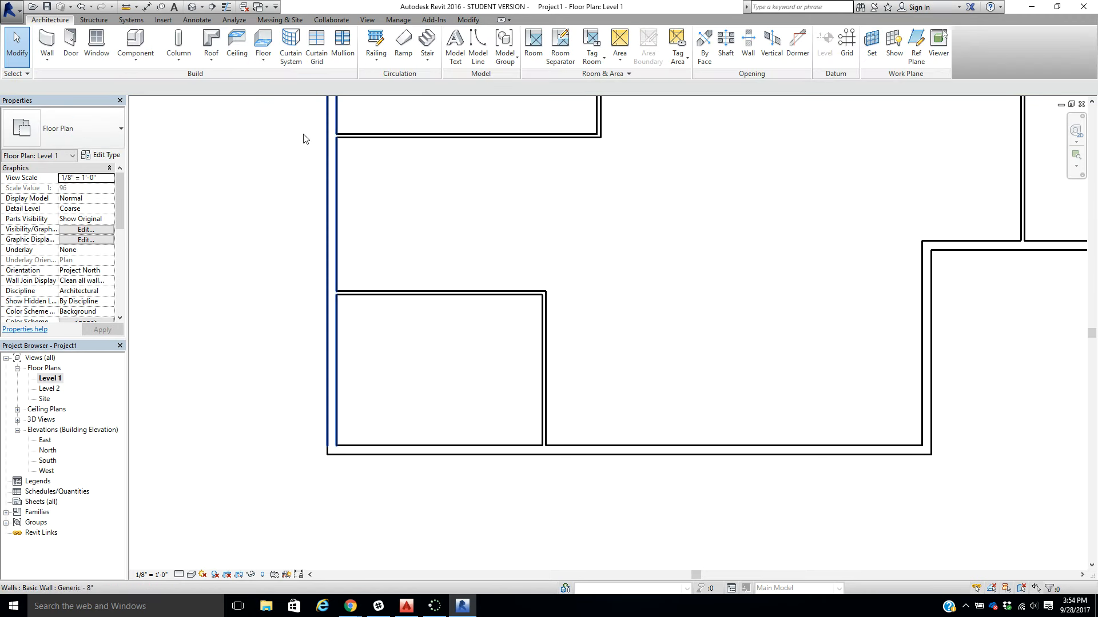
scroll(505, 277, "down", 5)
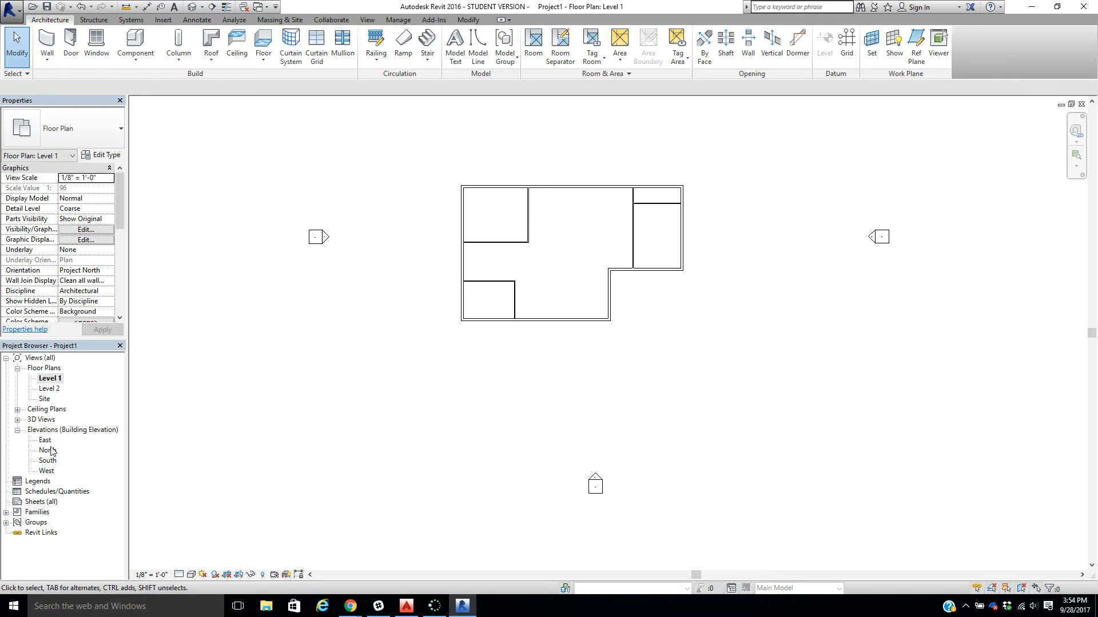
- In the East elevation, set the height of Level 2 to 8' to match the walls
double_click(48, 440)
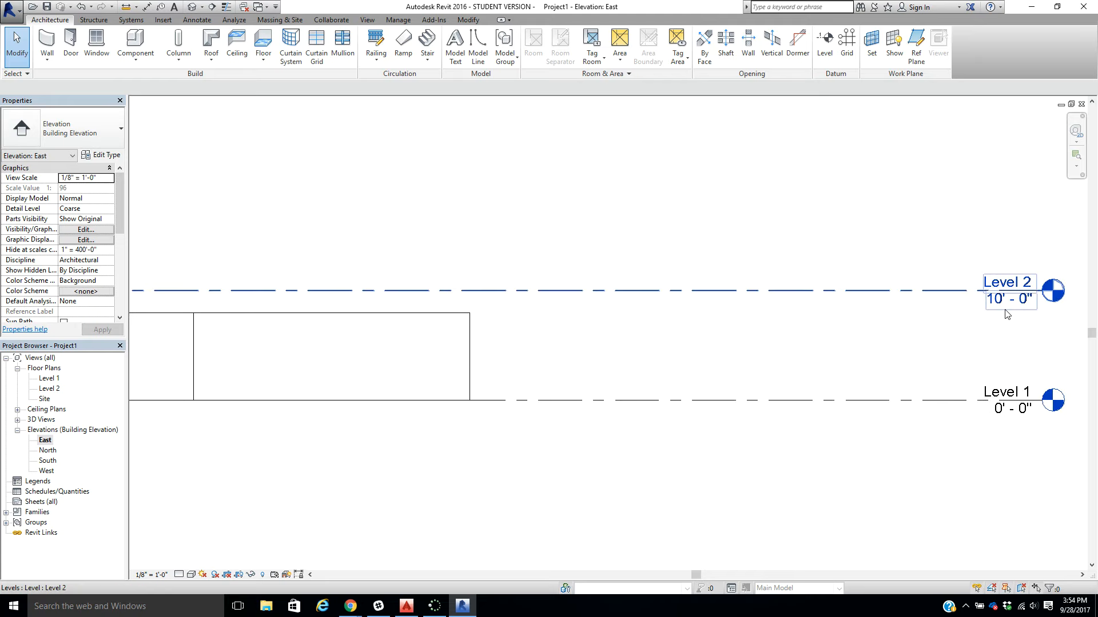
left_click(1006, 306)
left_click(1006, 306)
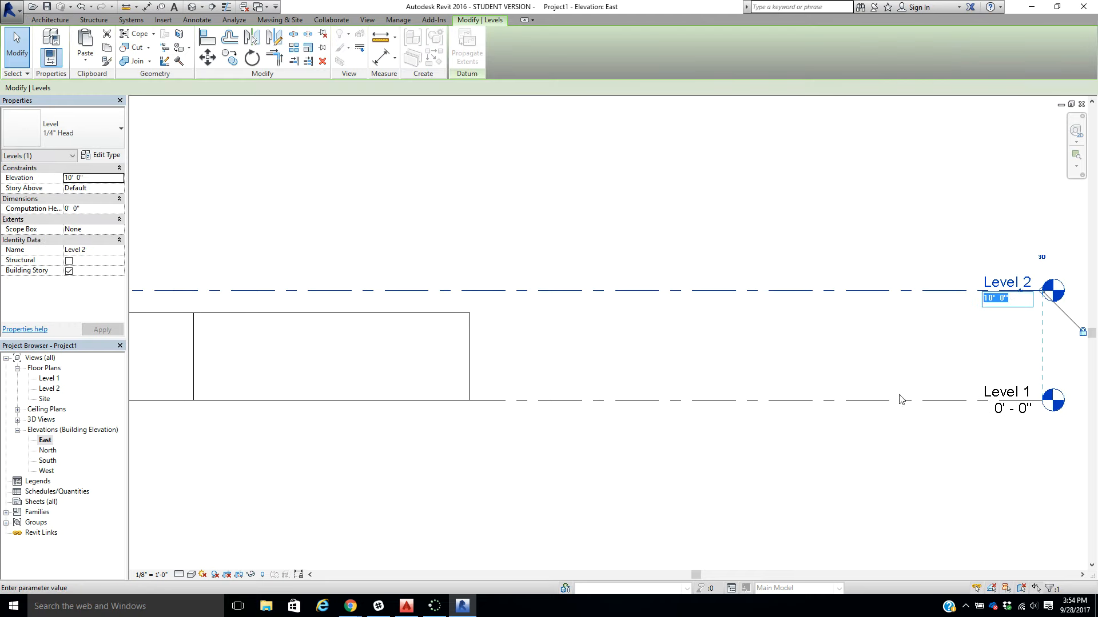
type("8")
key("Return")
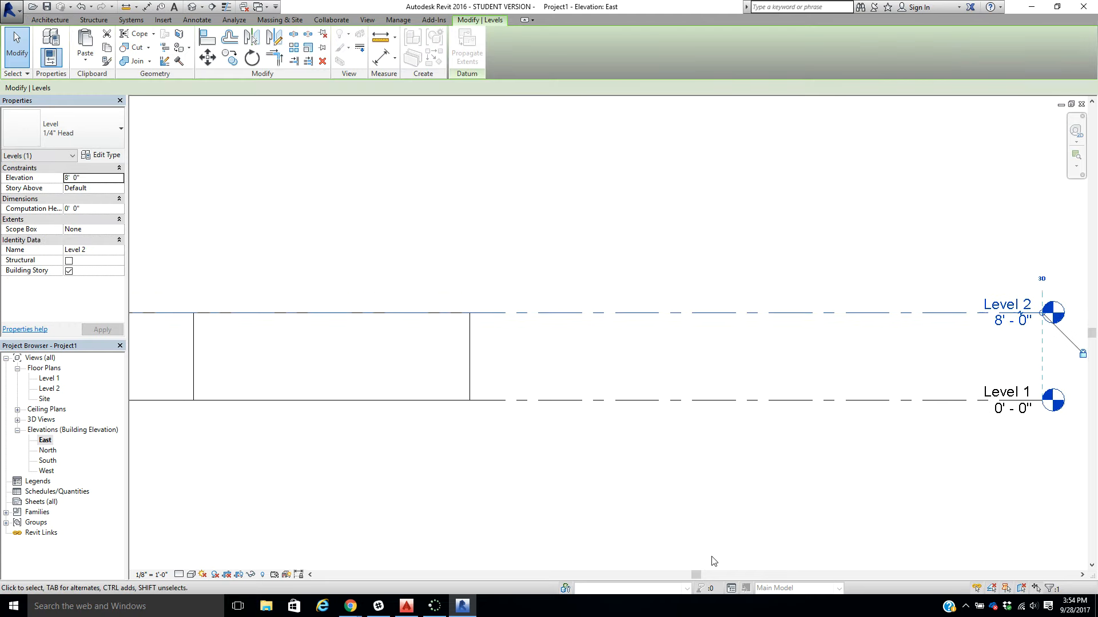
left_click(732, 281)
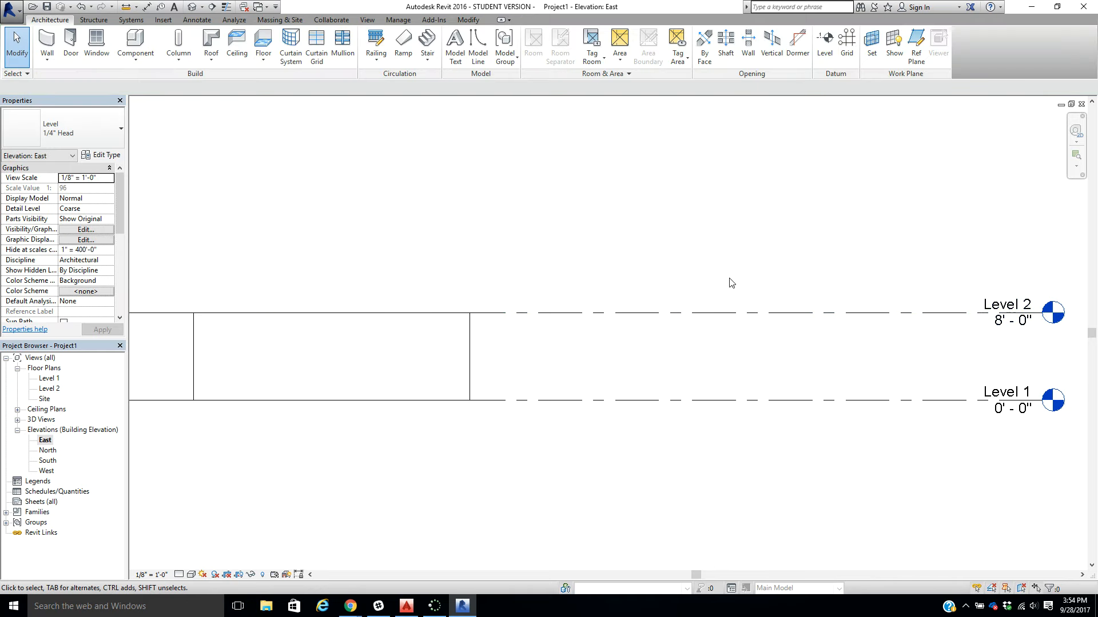
- Check the walls against the levels in the North, South and West elevations
double_click(56, 452)
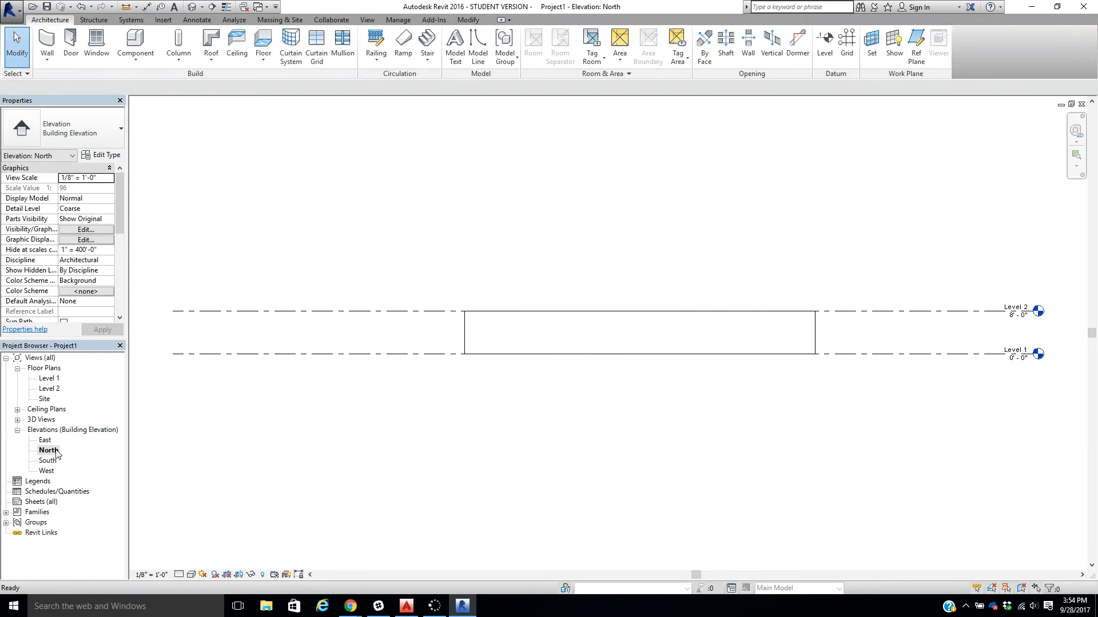
double_click(46, 462)
double_click(46, 471)
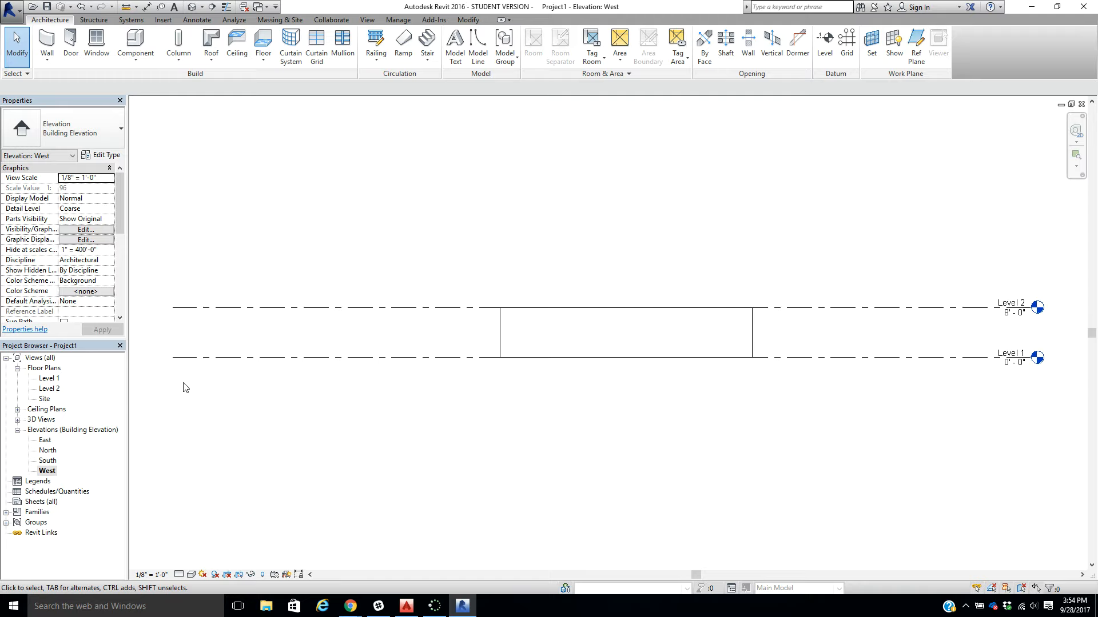
- Return to the Level 1 floor plan, start placing a door and review the available door types
double_click(54, 379)
scroll(603, 194, "up", 3)
scroll(543, 232, "up", 1)
left_click(70, 43)
left_click(82, 129)
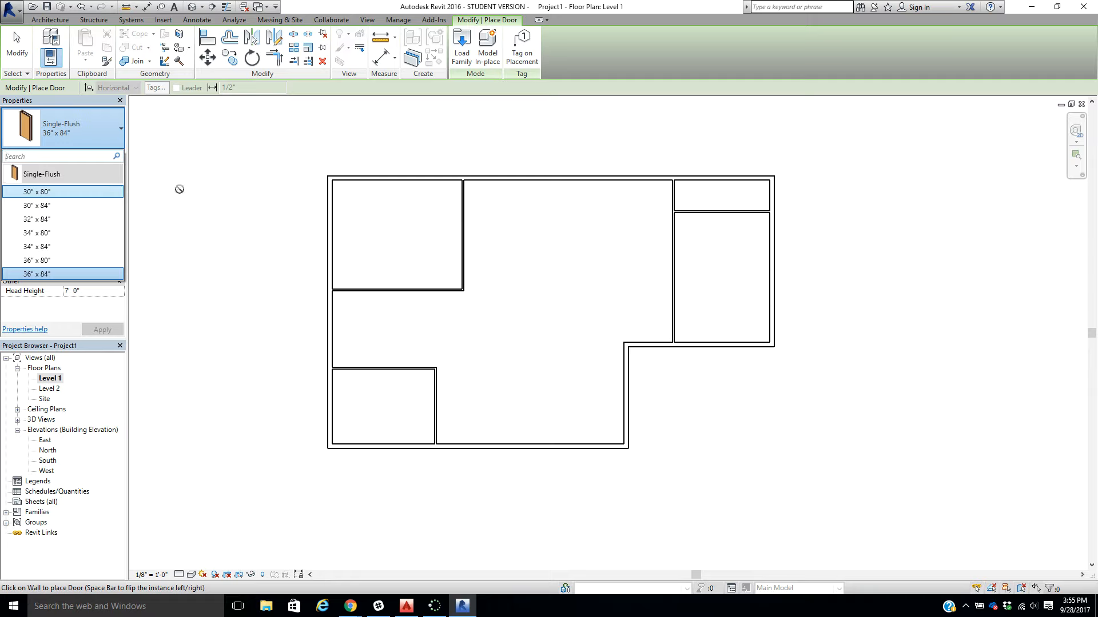
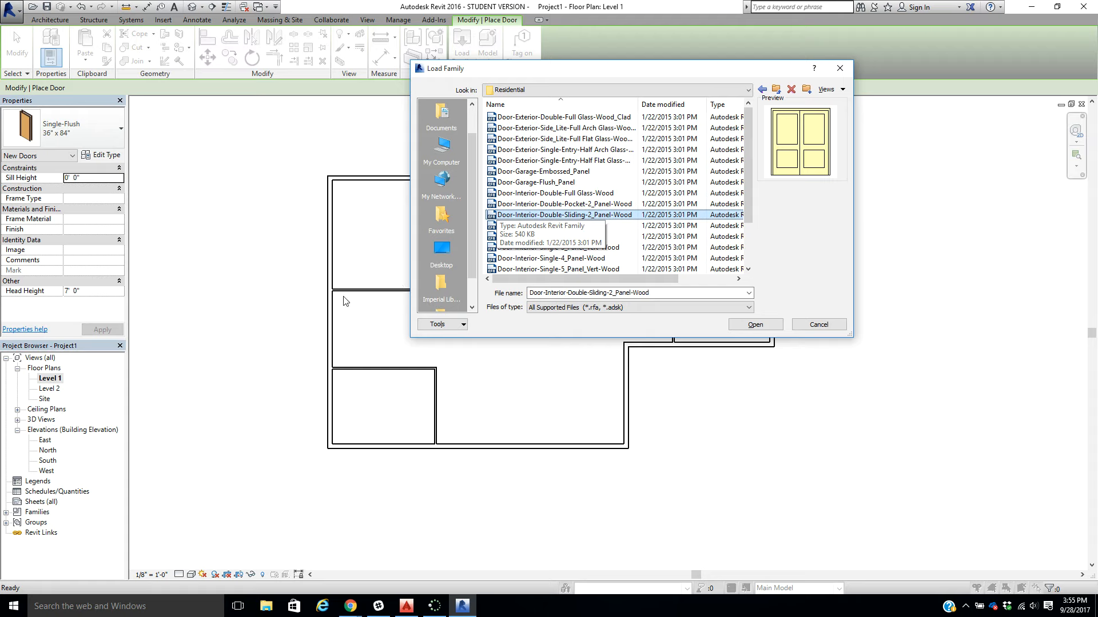
- Load the residential Exterior-Double-Full Glass, Exterior-Single-Entry-Half Arch Glass, Garage-Flush_Panel and Interior-Single-2_Panel door families, choosing the 96" x 84" garage type
left_click(522, 119)
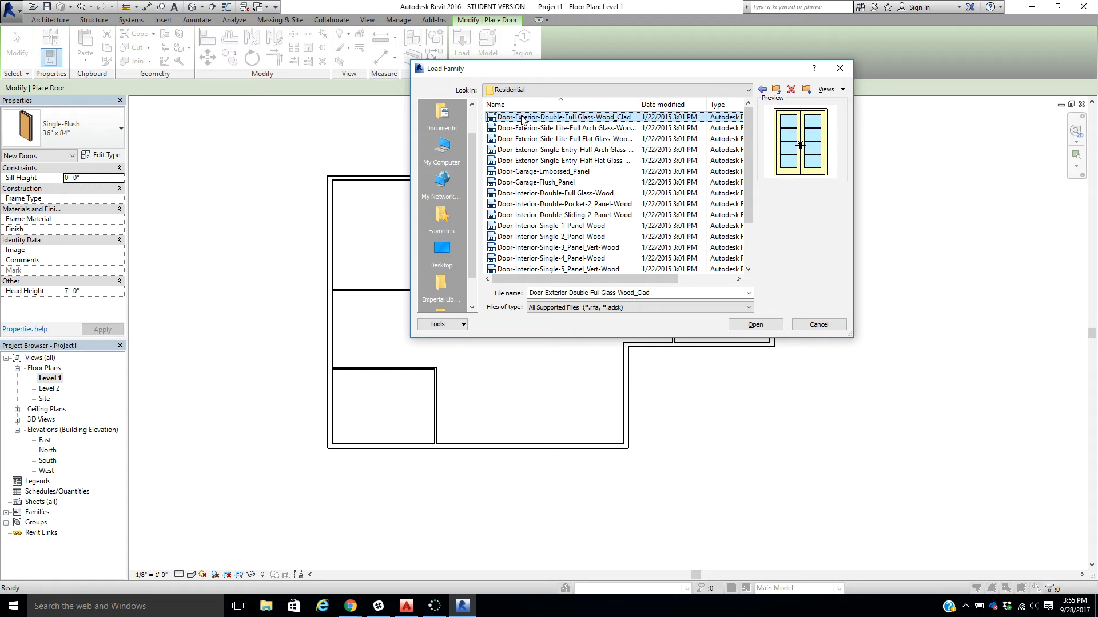
left_click(530, 150, "ctrl")
left_click(535, 181, "ctrl")
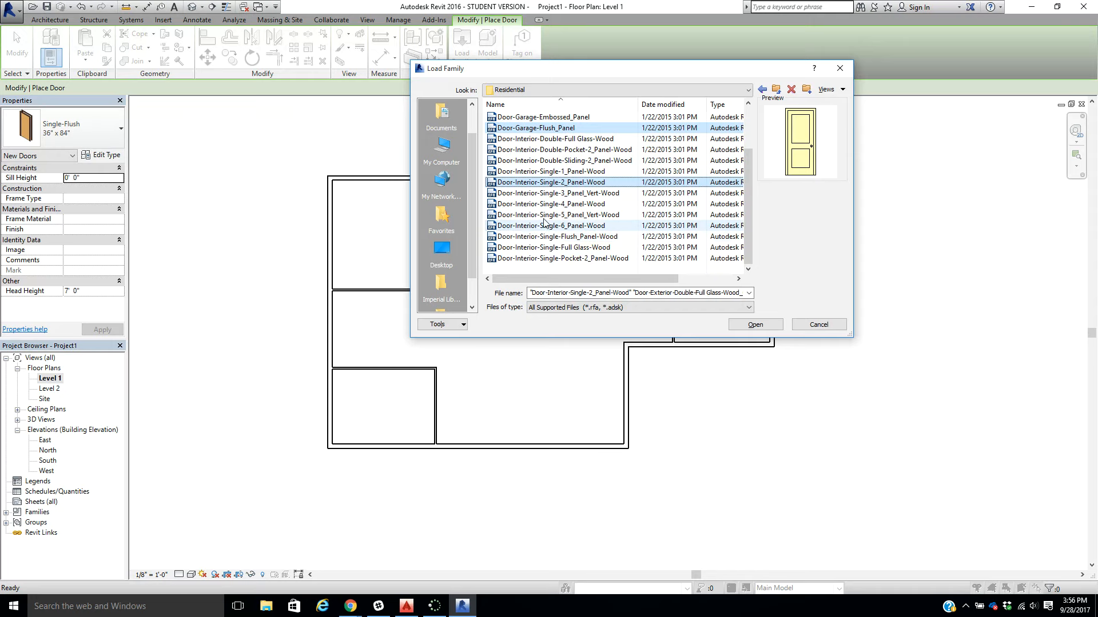
left_click(550, 236, "ctrl")
left_click(761, 328)
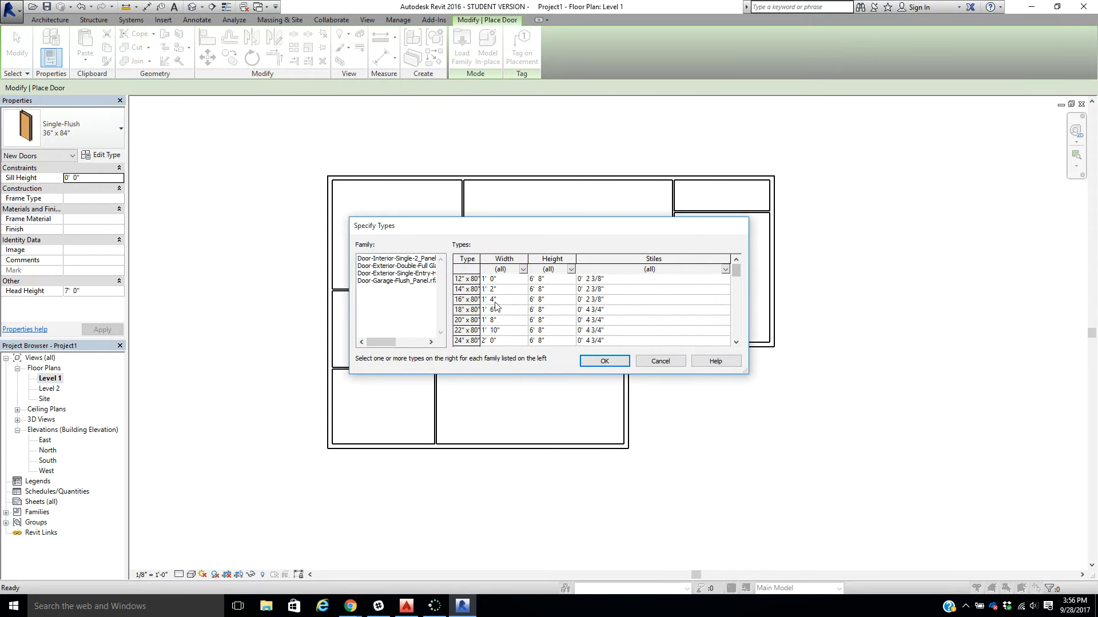
left_click(618, 363)
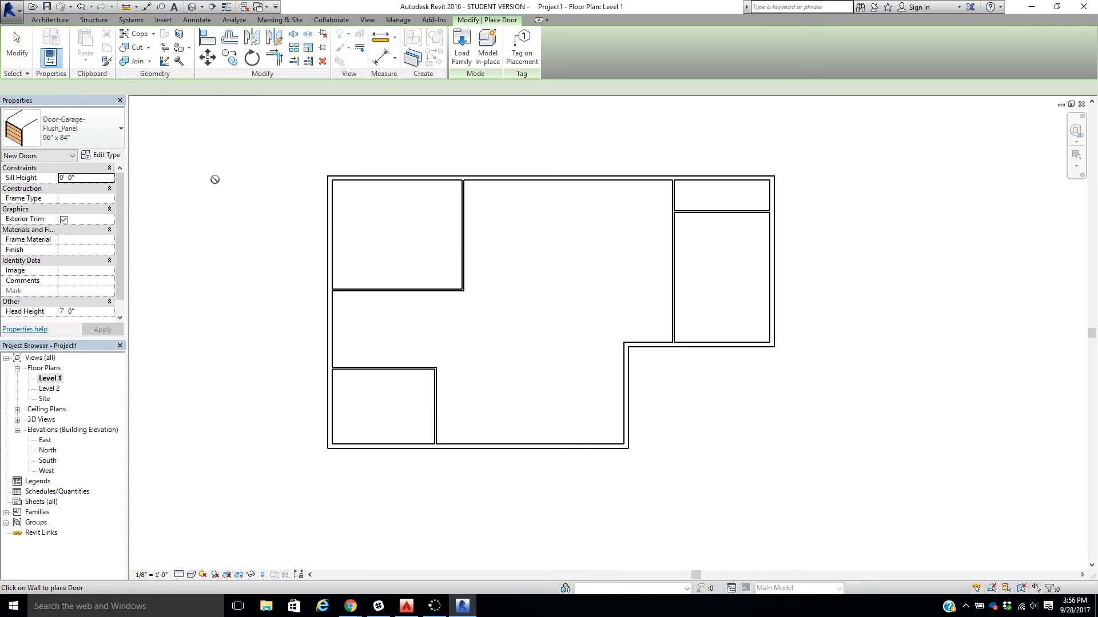
left_click(110, 126)
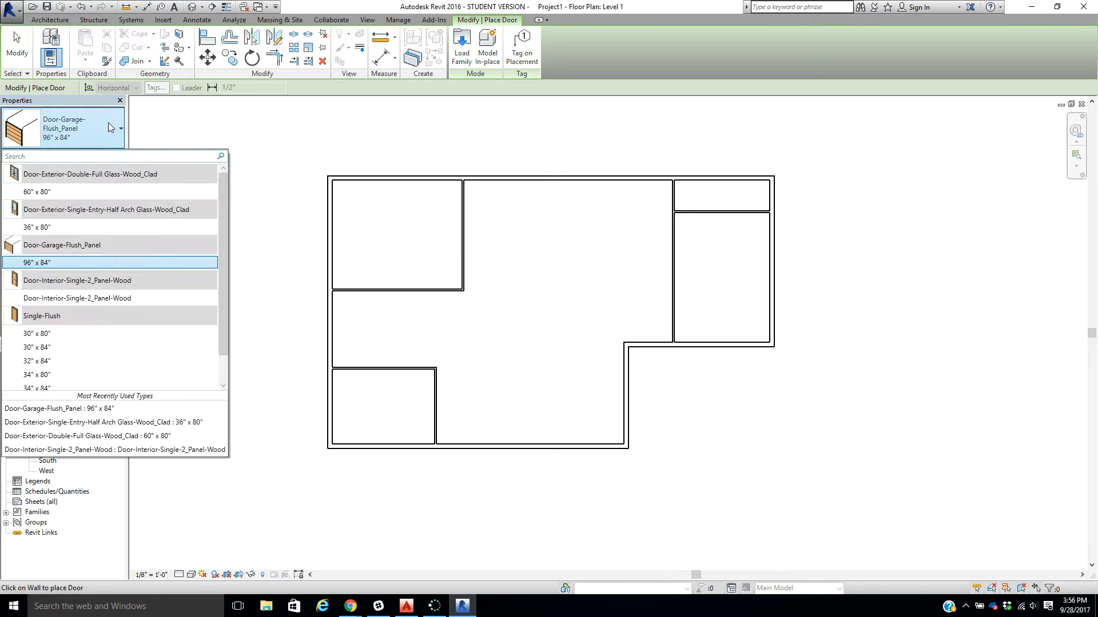
left_click(62, 263)
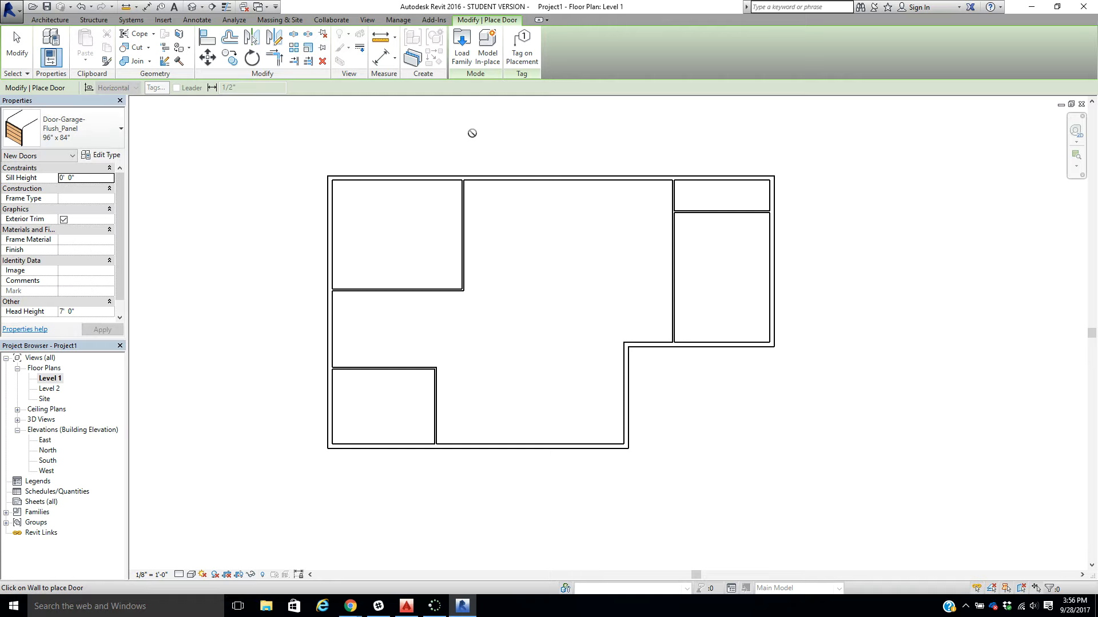
- Load the Bi-Fold_Panel_267 and Bi-Fold_Panel_268 door families from the autocad$ (W:) network drive
left_click(467, 52)
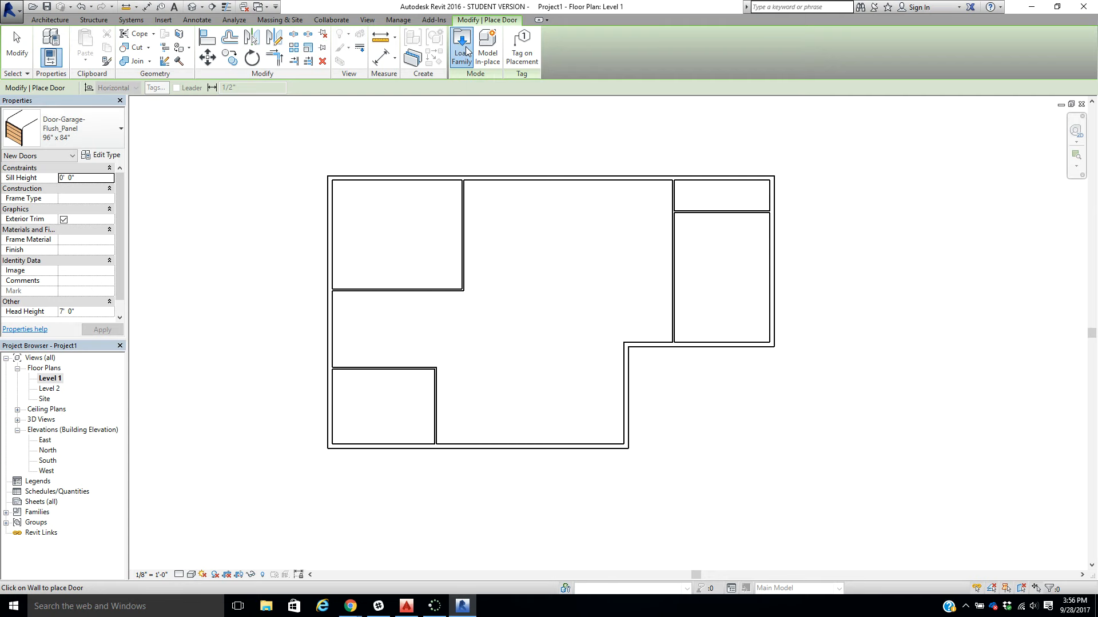
left_click(583, 90)
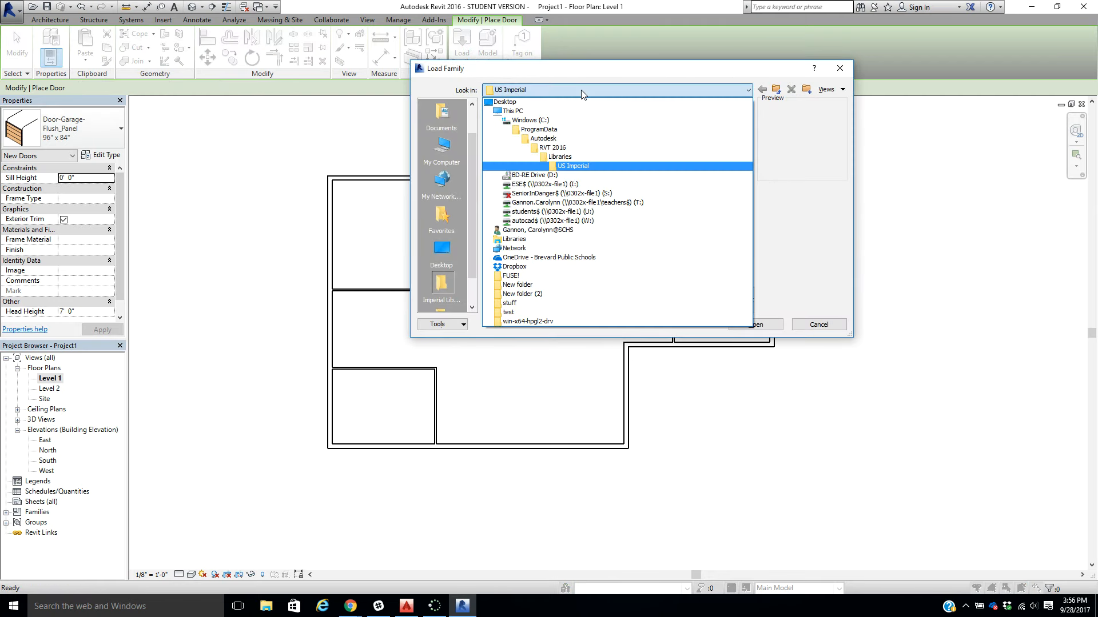
left_click(598, 221)
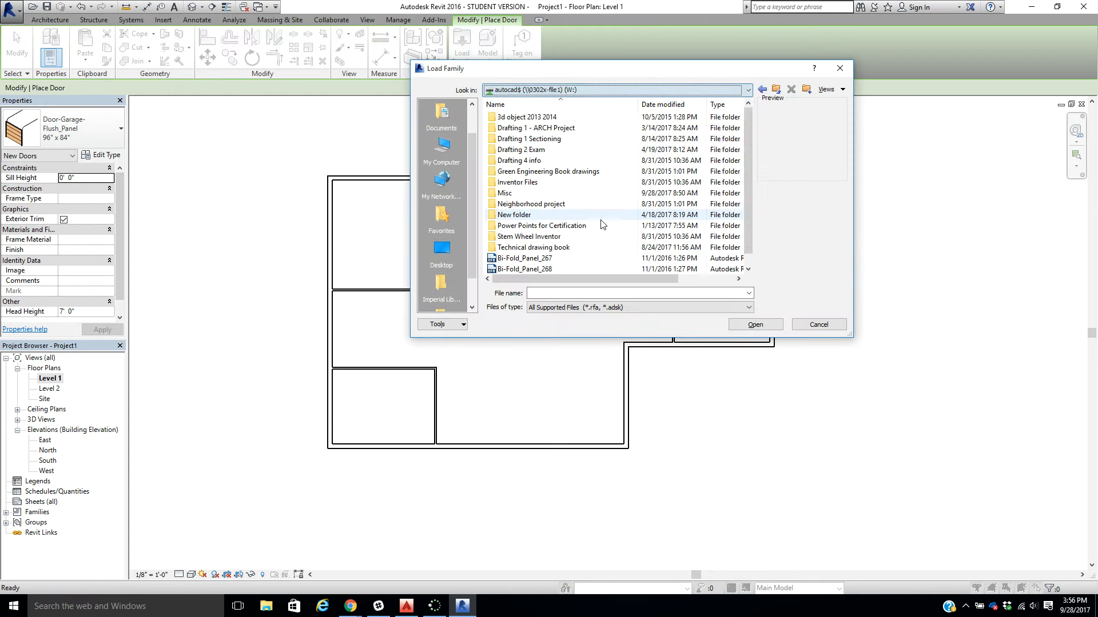
left_click(524, 258)
left_click(524, 268, "shift")
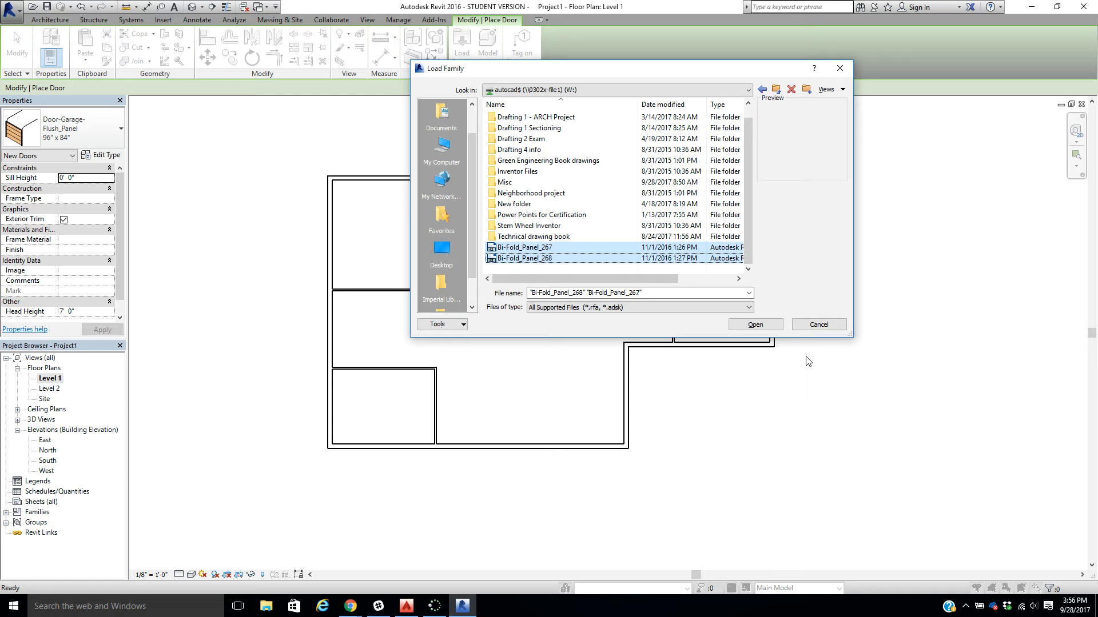
left_click(755, 324)
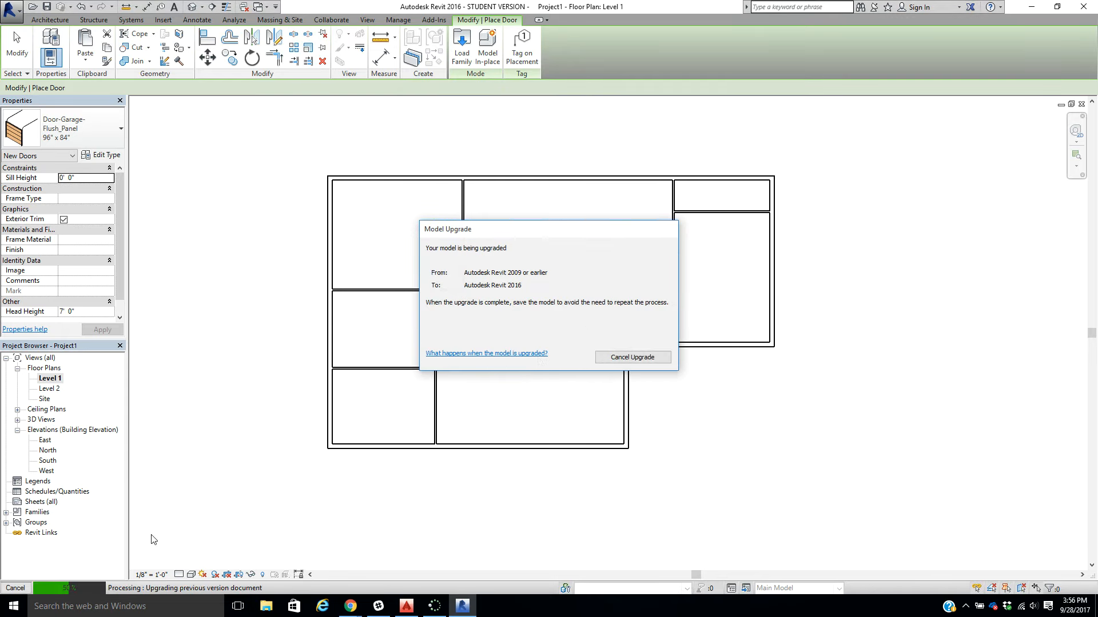
left_click(114, 126)
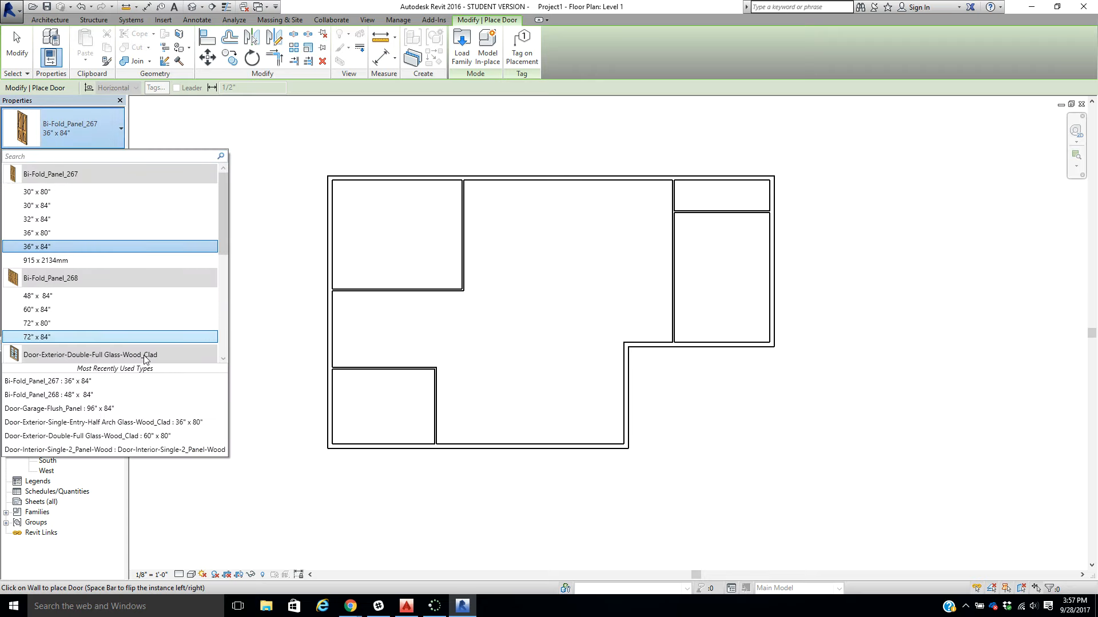
scroll(251, 224, "down", 1)
scroll(250, 224, "down", 1)
key("Escape")
key("Escape")
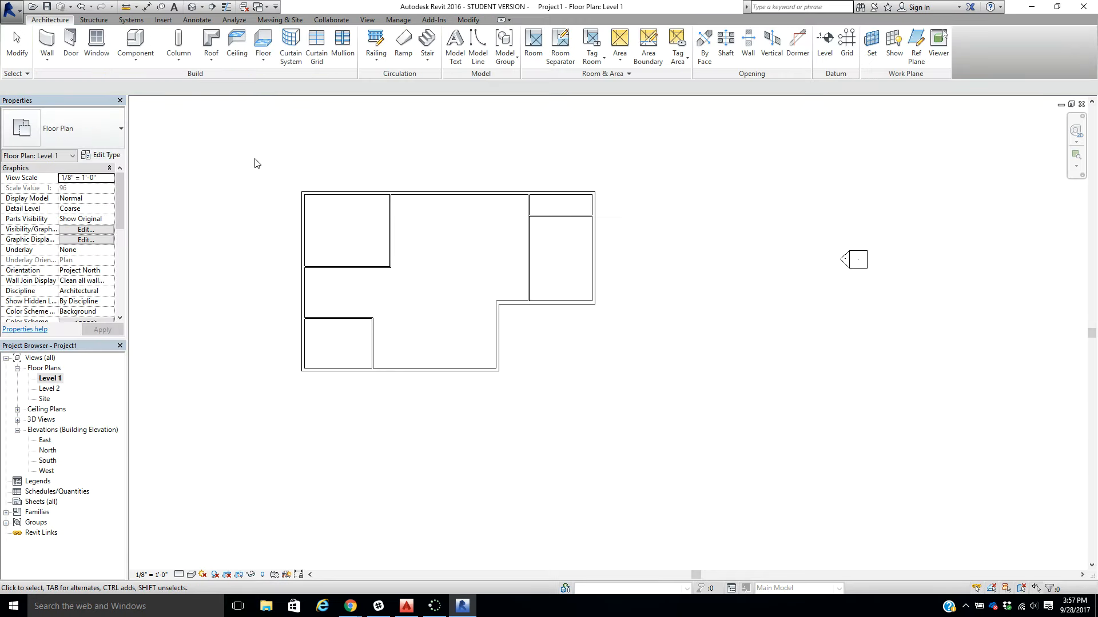
- Place 60" x 80" Door-Exterior-Double-Full Glass-Wood_Clad doors in the plan's bottom and top exterior walls
left_click(70, 44)
left_click(63, 131)
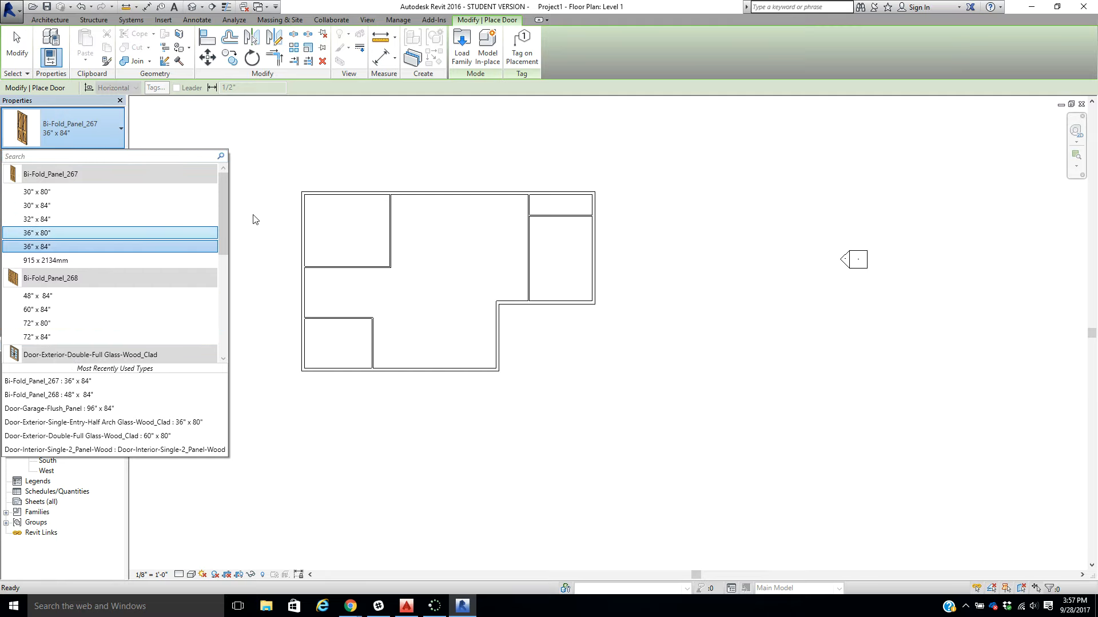
left_click_drag(223, 224, 220, 285)
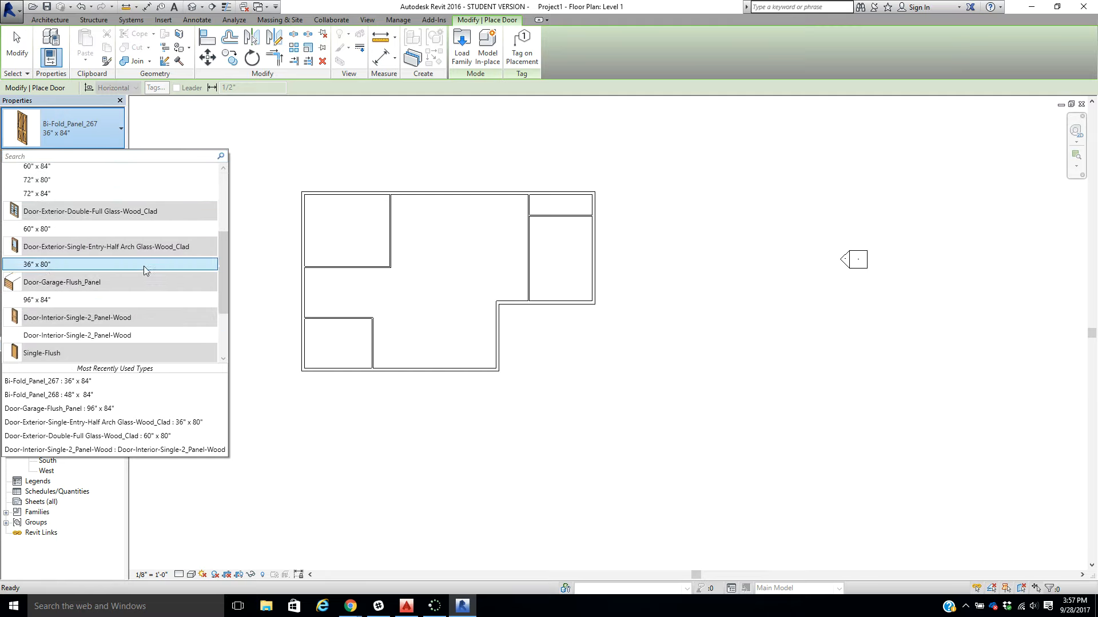
left_click(37, 228)
left_click(434, 372)
right_click(300, 146)
left_click(303, 146)
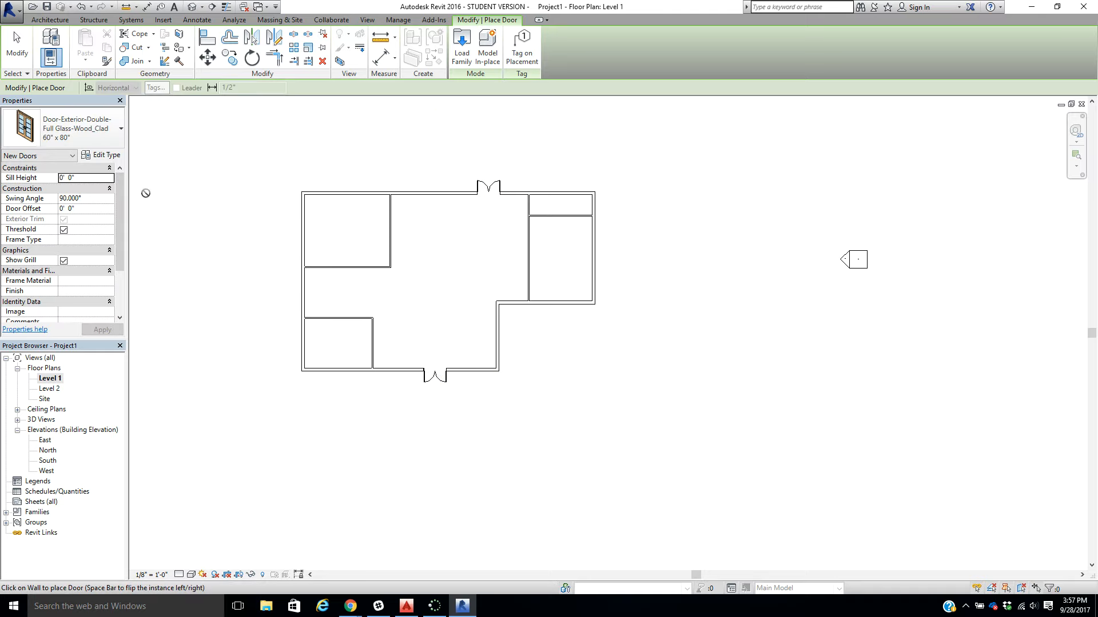
- Place a 96" x 84" Door-Garage-Flush_Panel in the lower exterior wall of the east room and end the Door command
left_click(114, 129)
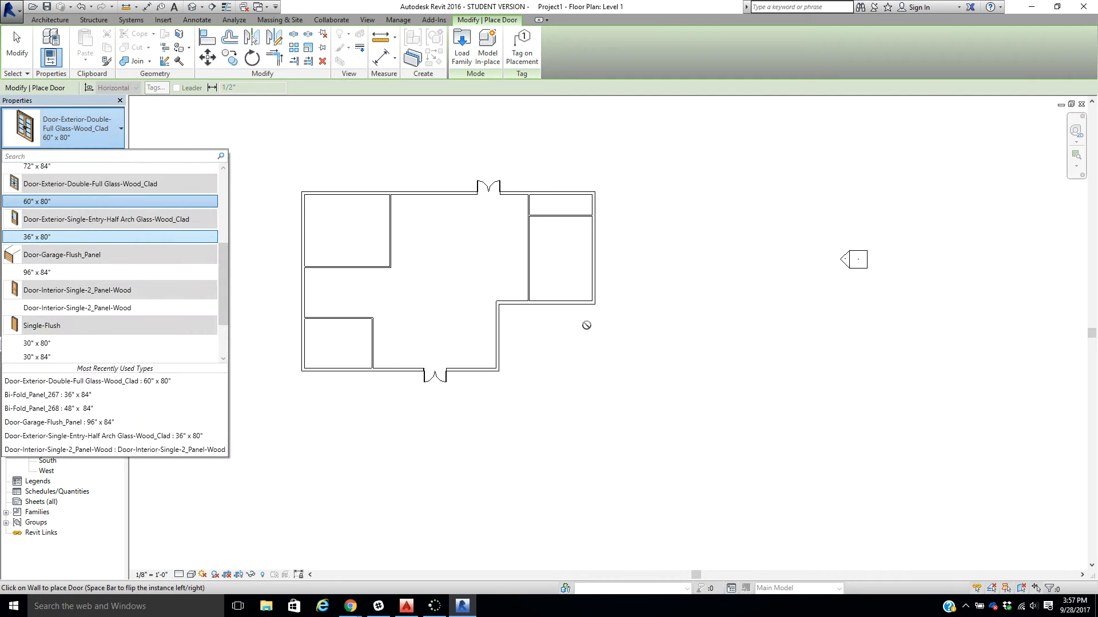
left_click(131, 271)
right_click(659, 312)
left_click(668, 318)
right_click(627, 315)
left_click(640, 319)
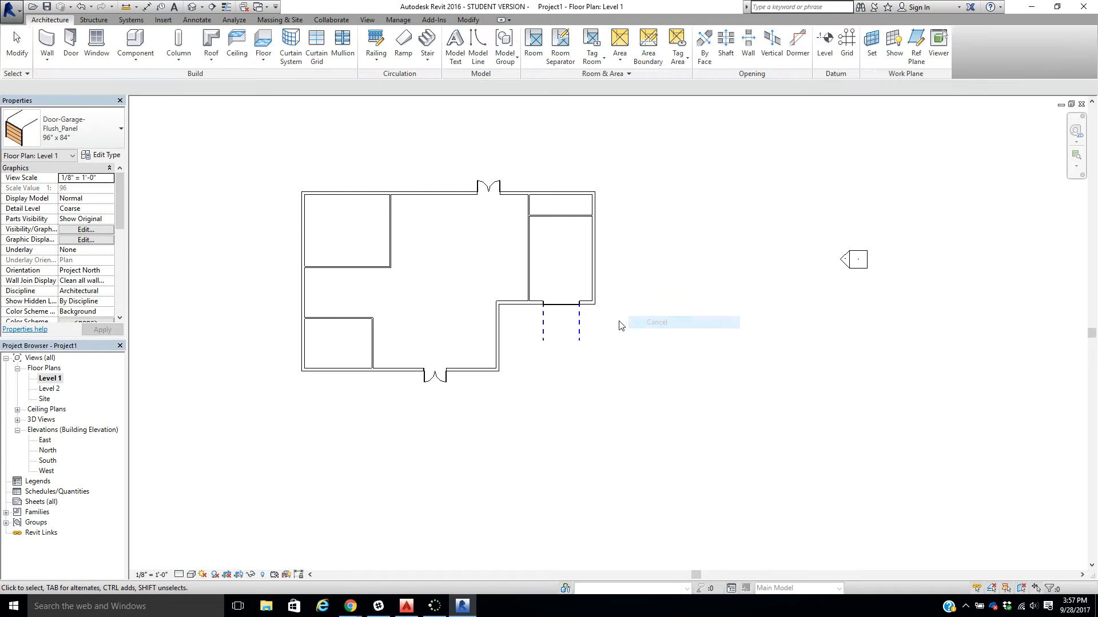
- Flip the garage door so it opens toward the inside of the east room
left_click(581, 322)
scroll(563, 294, "up", 3)
left_click(560, 295)
middle_click_drag(457, 343, 547, 363)
scroll(458, 343, "down", 1)
- Flip the bottom exterior wall's double door to swing inward and move it along the wall toward the plan's inner corner
left_click(452, 444)
left_click(439, 444)
left_click(455, 394)
left_click(450, 421)
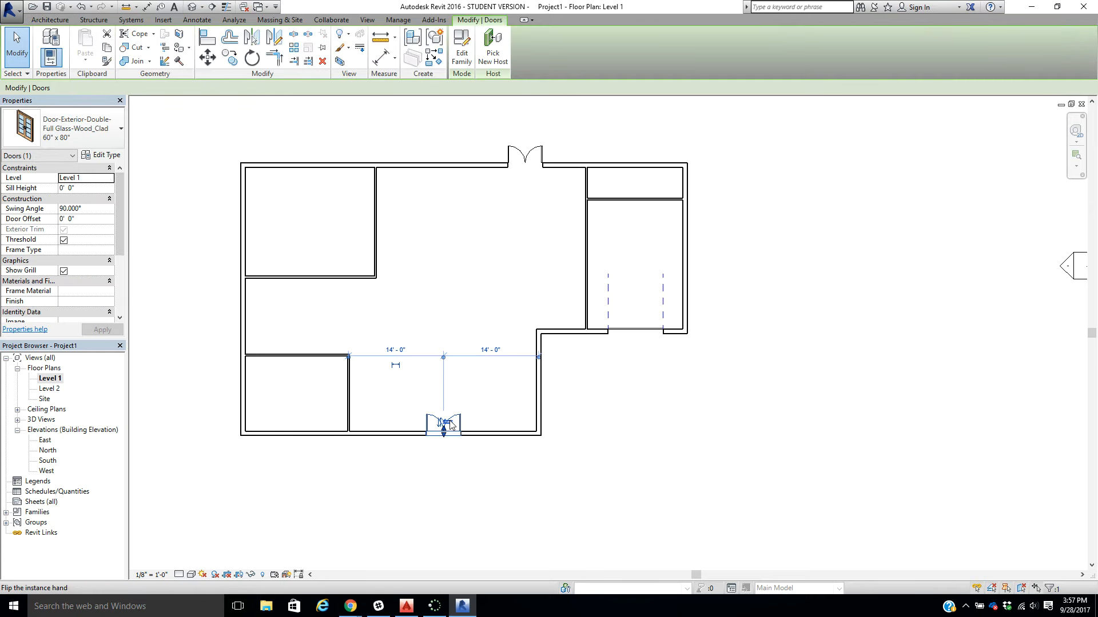
left_click_drag(449, 423, 500, 411)
left_click(674, 477)
- Place 30" x 80" Single-Flush doors in the upper-left room's lower partition, the lower-left room's vertical partition and the east room's vertical partition
left_click(71, 44)
left_click(80, 129)
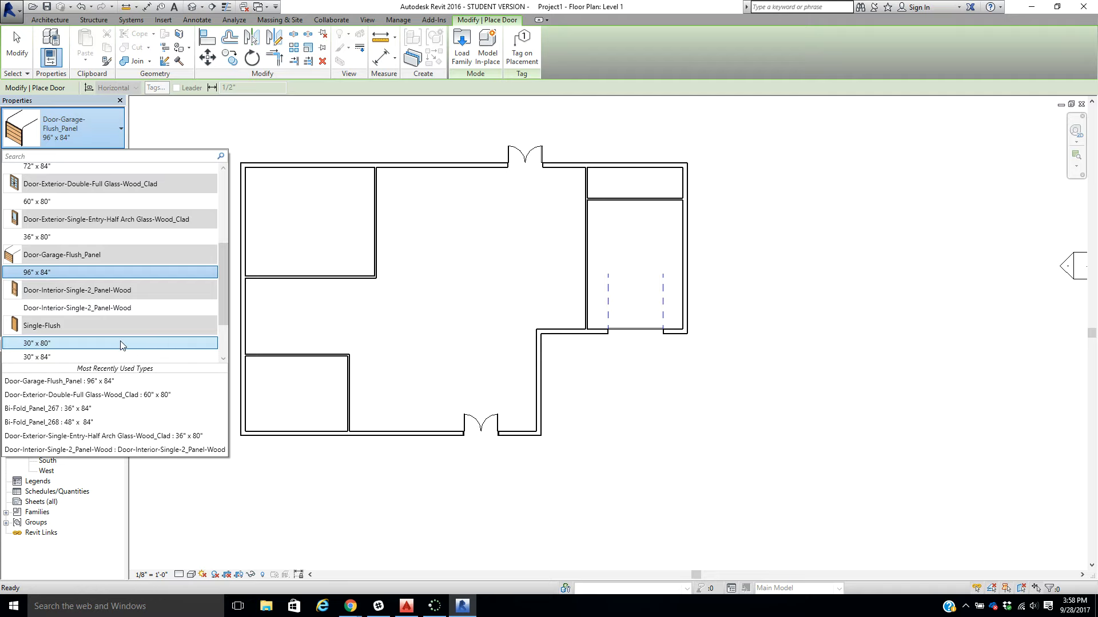
left_click(122, 343)
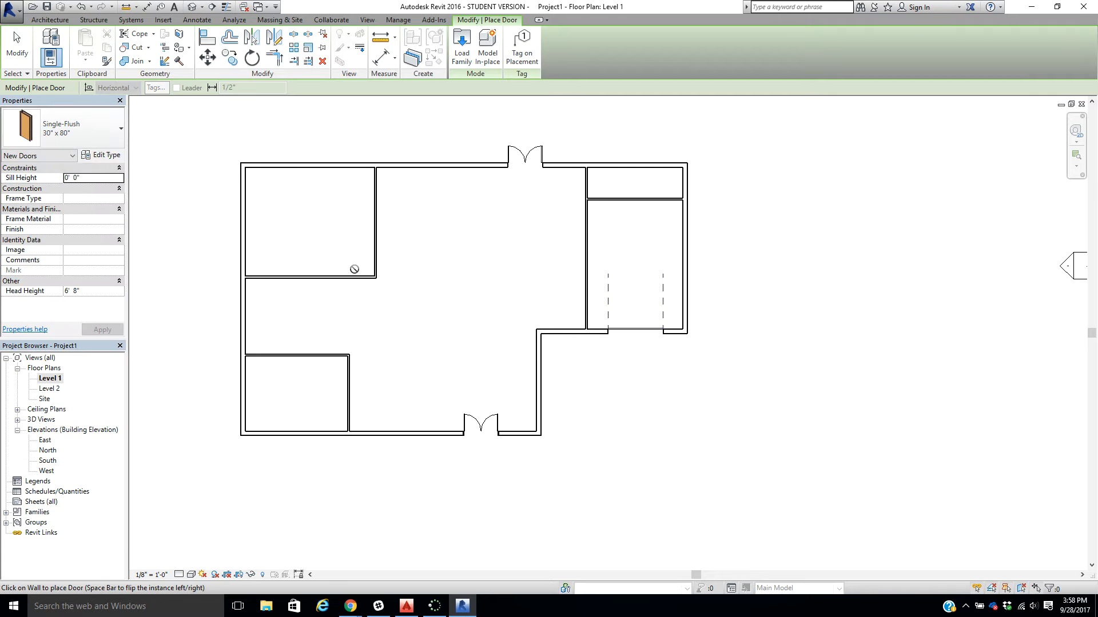
left_click(307, 303)
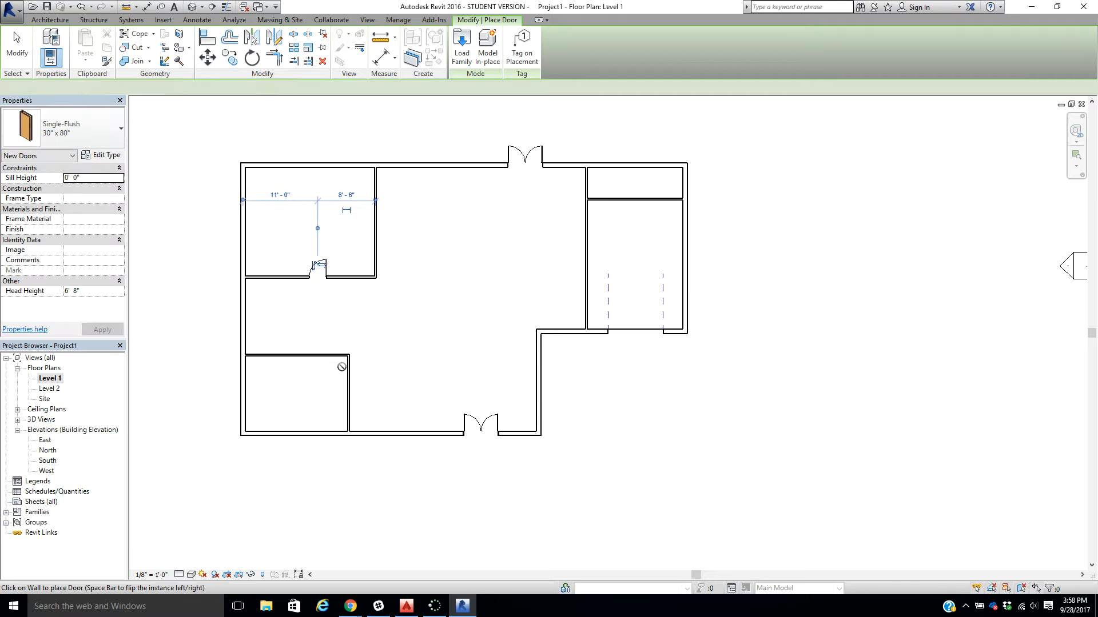
left_click(347, 370)
left_click(587, 216)
key("Escape")
key("Escape")
- Move the upper-left room's door along its wall to about 2'-6" from the room's vertical partition
scroll(314, 265, "up", 3)
left_click_drag(334, 268, 404, 267)
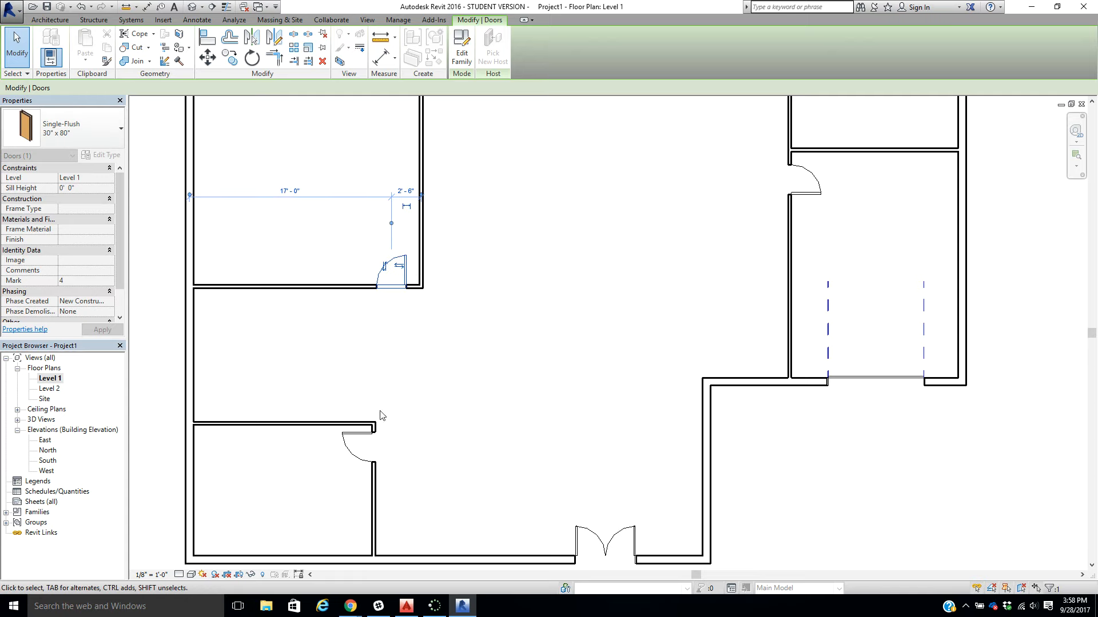
- Flip the swing of the east room's door so it hinges at the upper end of its opening
left_click(809, 194)
left_click(811, 190)
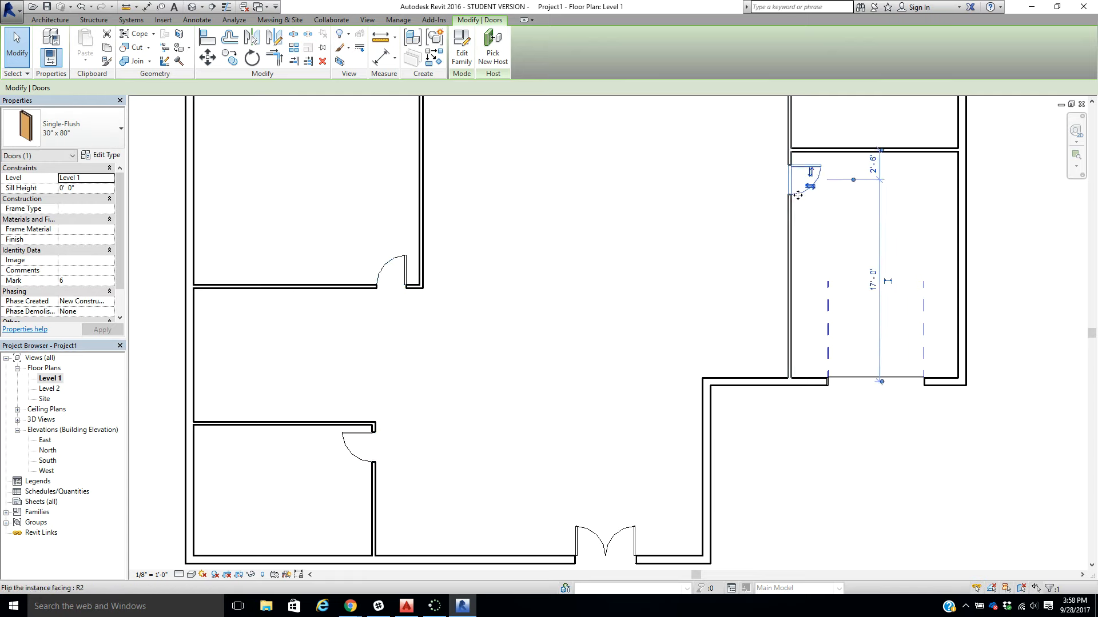
left_click(652, 287)
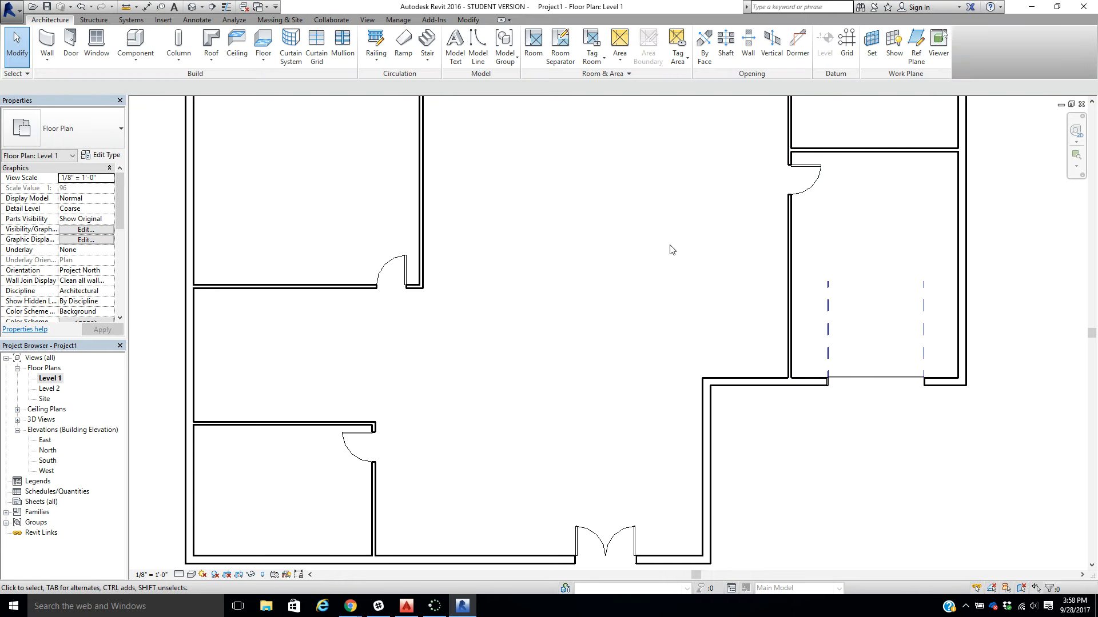
- Load the Door-Opening family from the US Imperial library's Doors folder after looking through its Residential door families
scroll(670, 250, "down", 1)
scroll(669, 246, "down", 1)
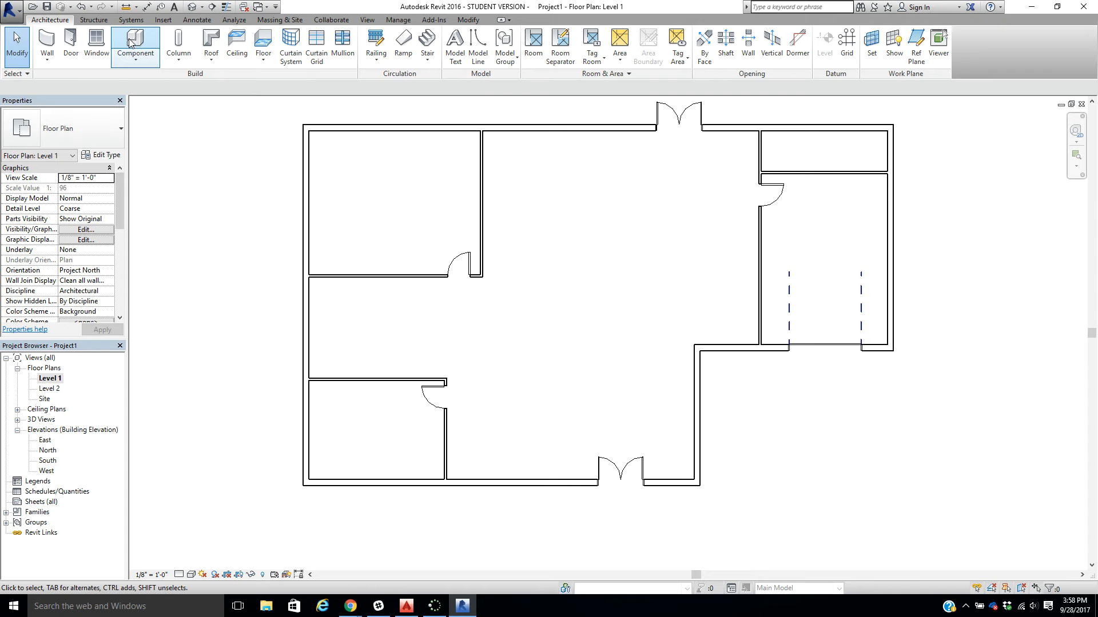
left_click(76, 45)
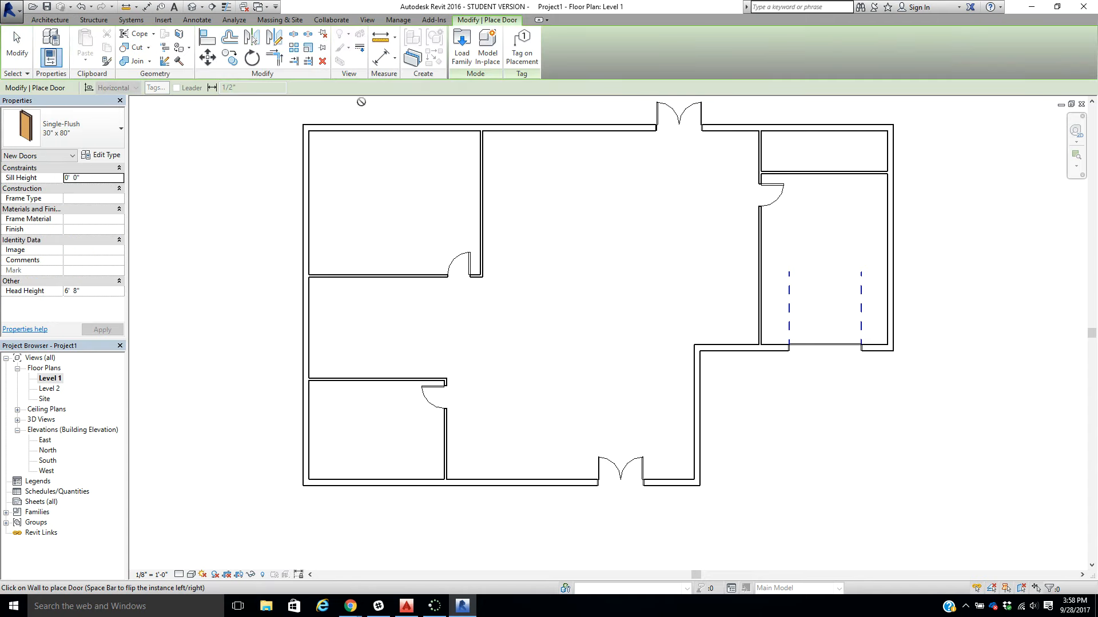
left_click(465, 44)
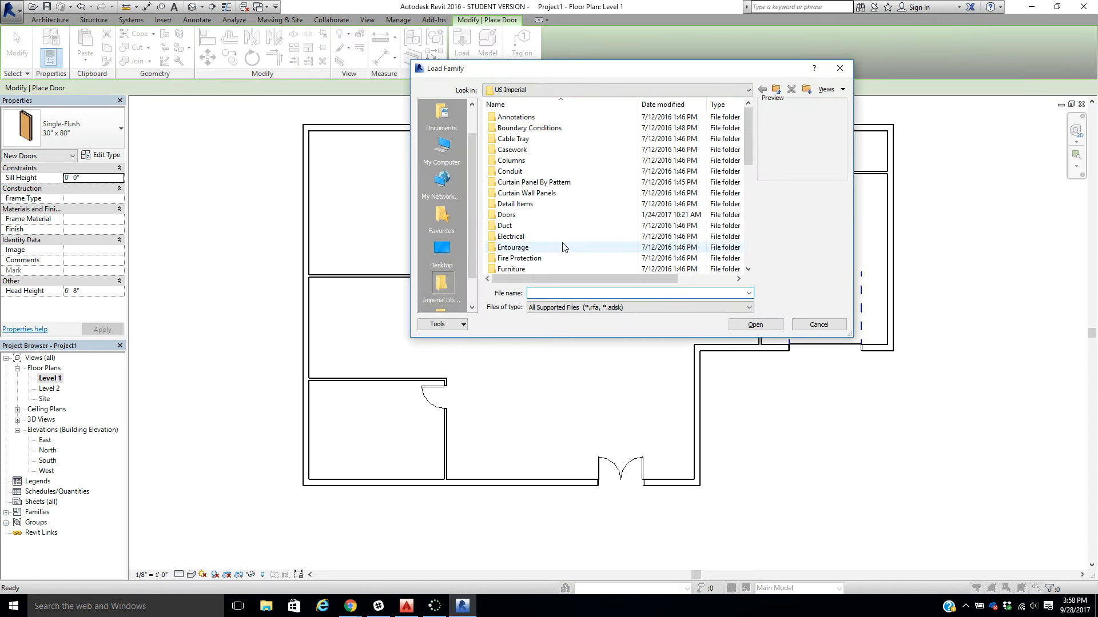
double_click(539, 217)
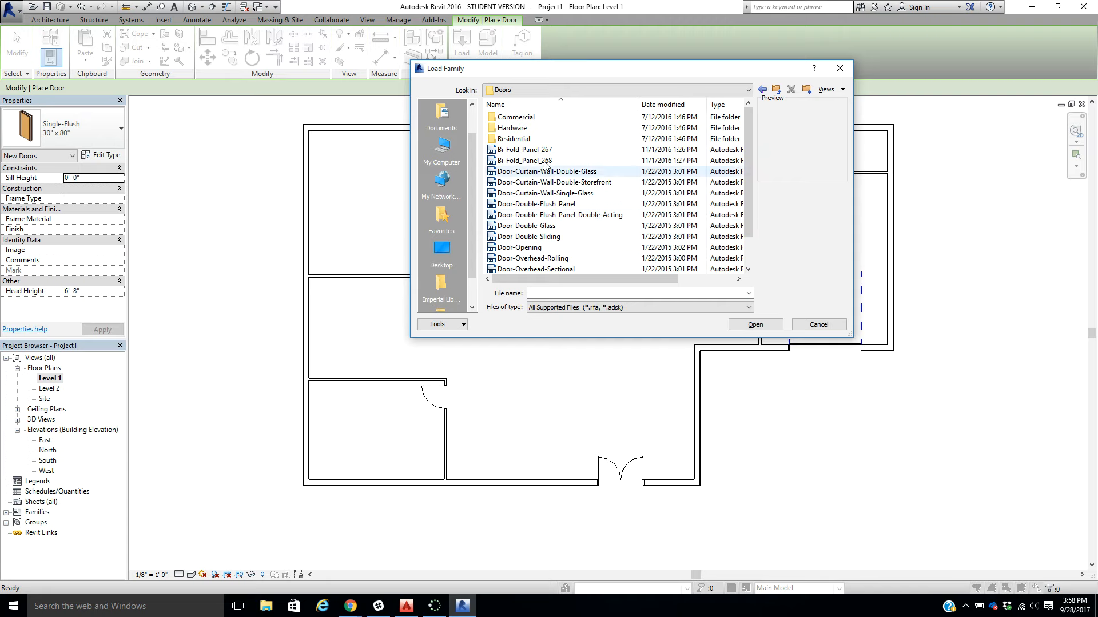
double_click(526, 139)
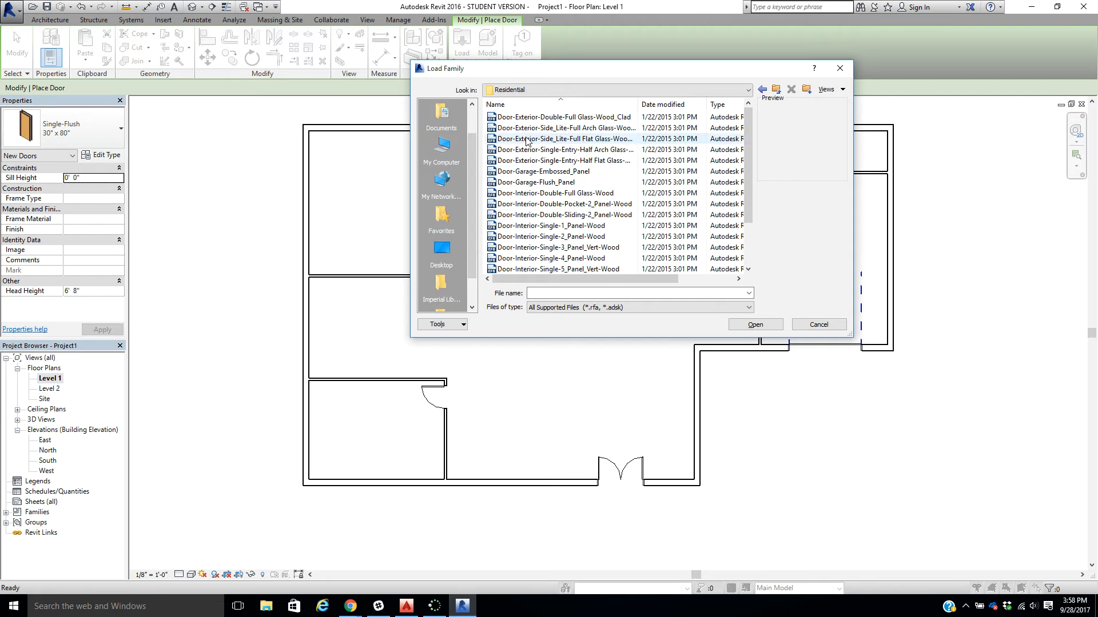
scroll(534, 184, "down", 2)
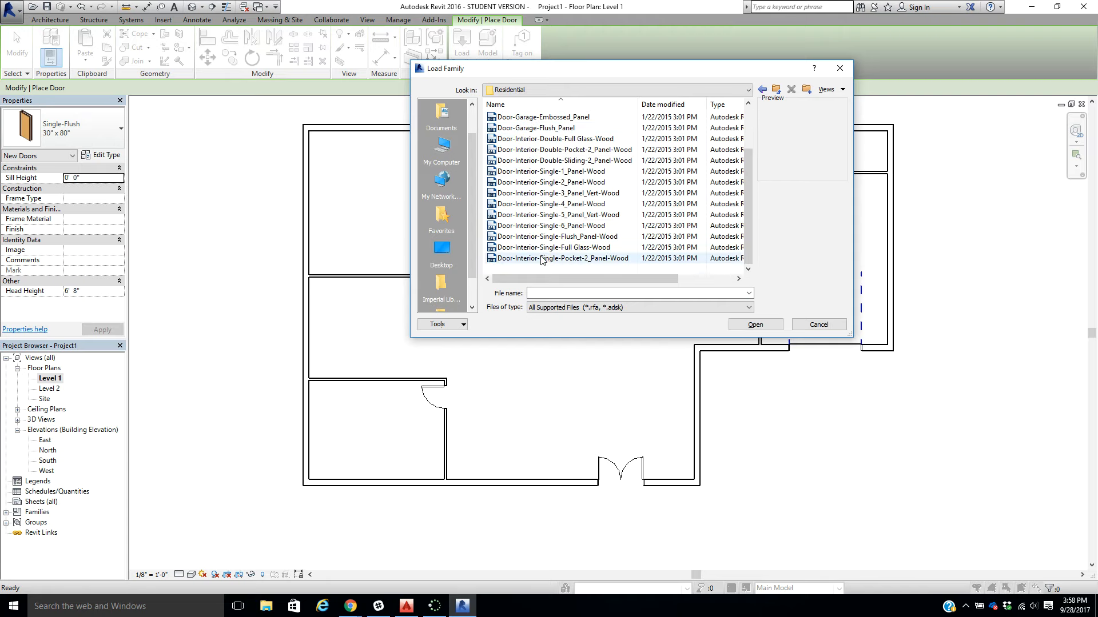
scroll(546, 259, "up", 2)
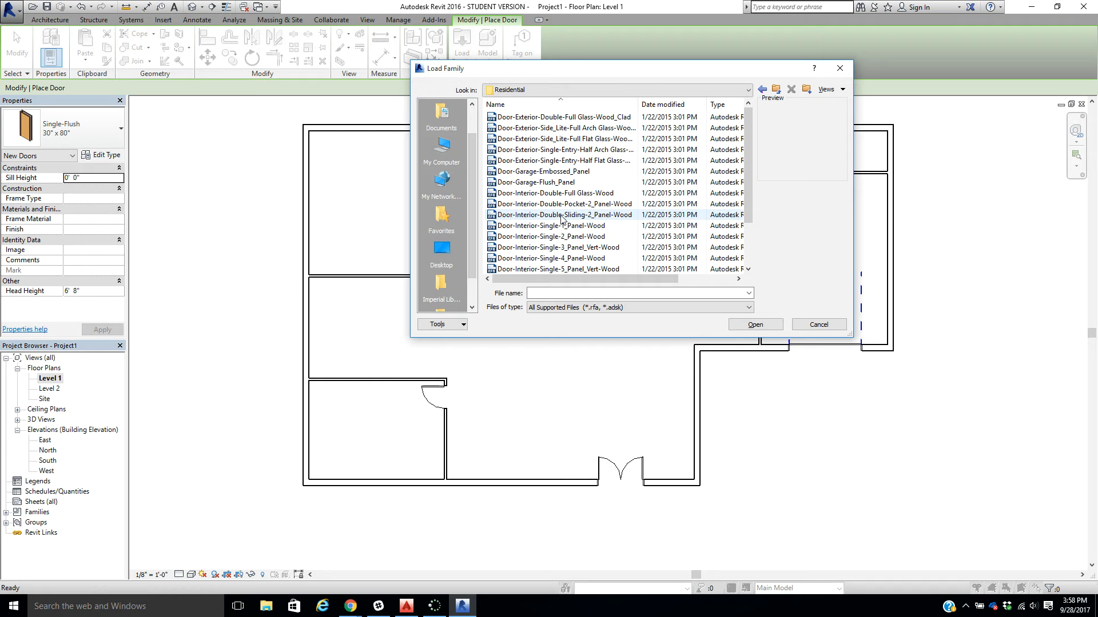
scroll(594, 189, "down", 2)
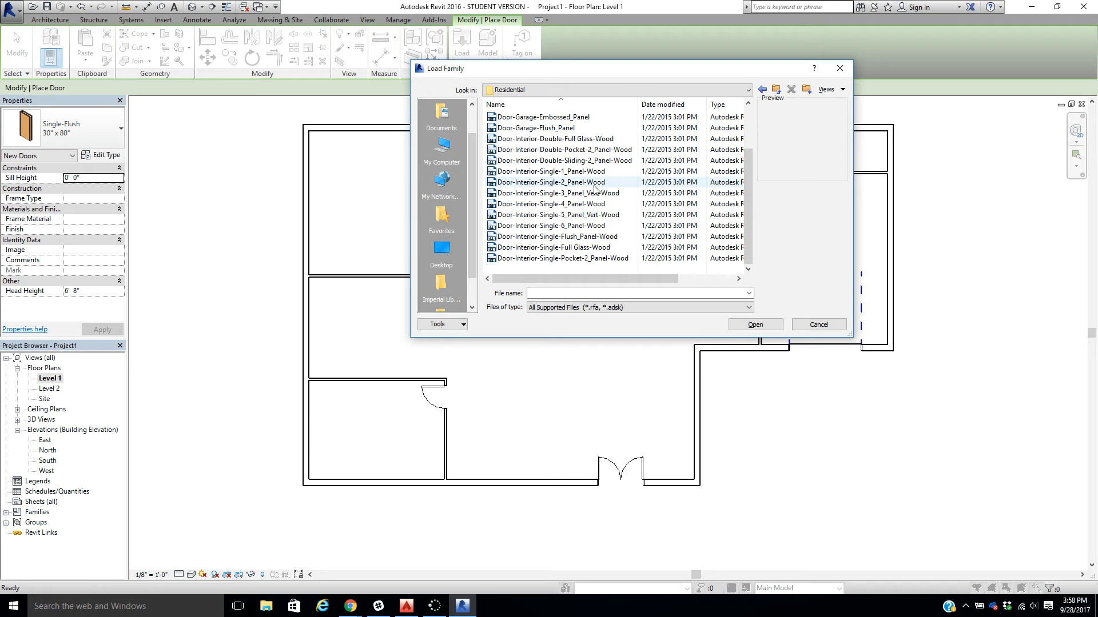
scroll(584, 255, "up", 2)
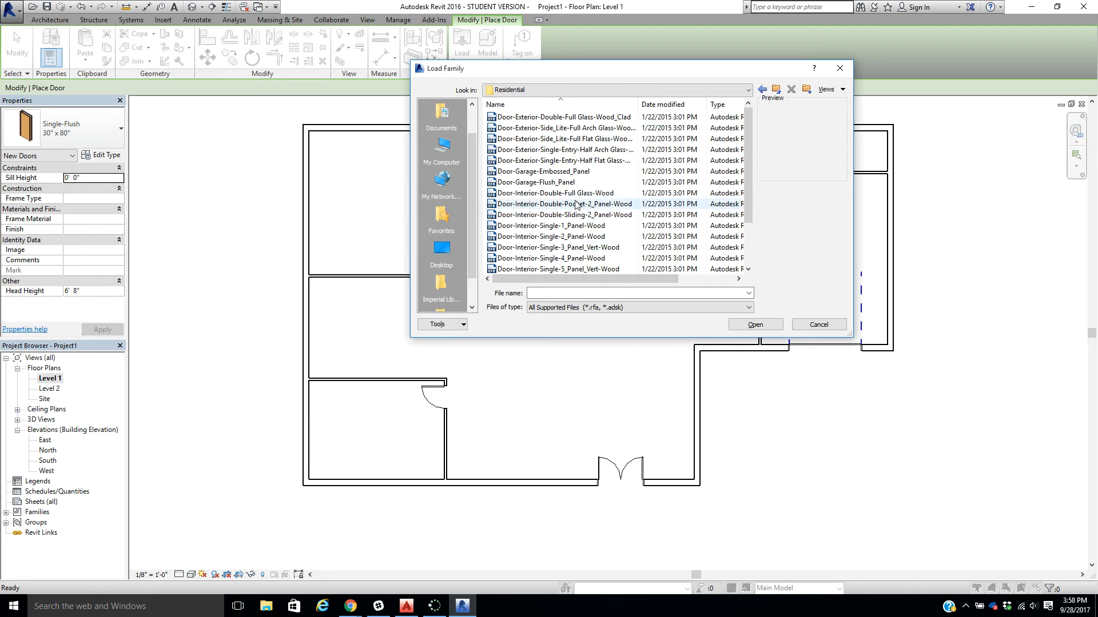
left_click(762, 89)
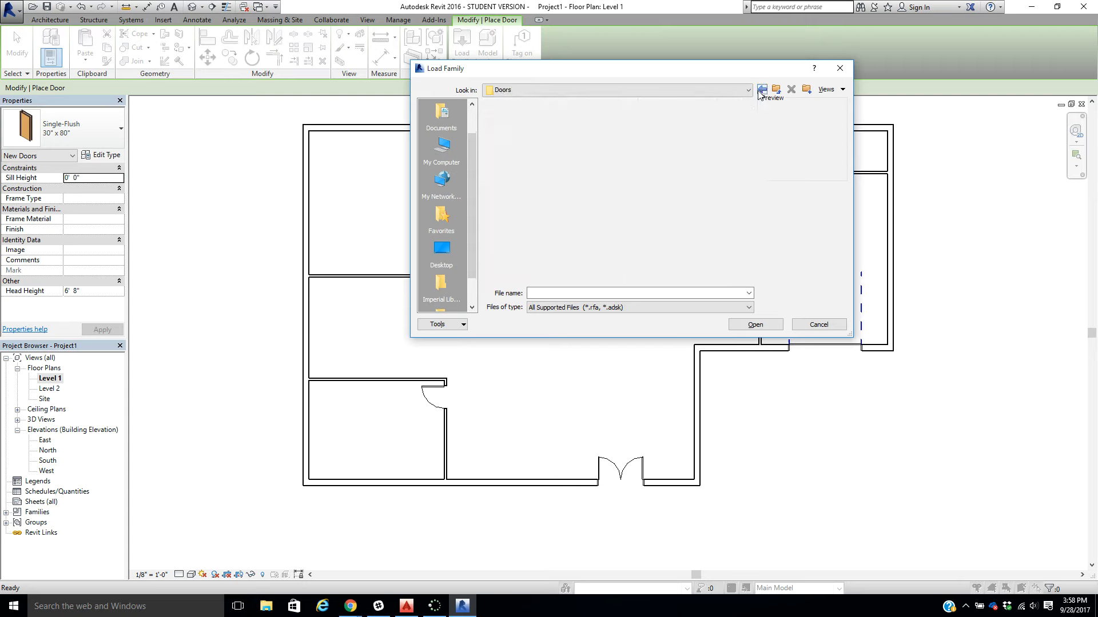
scroll(549, 182, "down", 1)
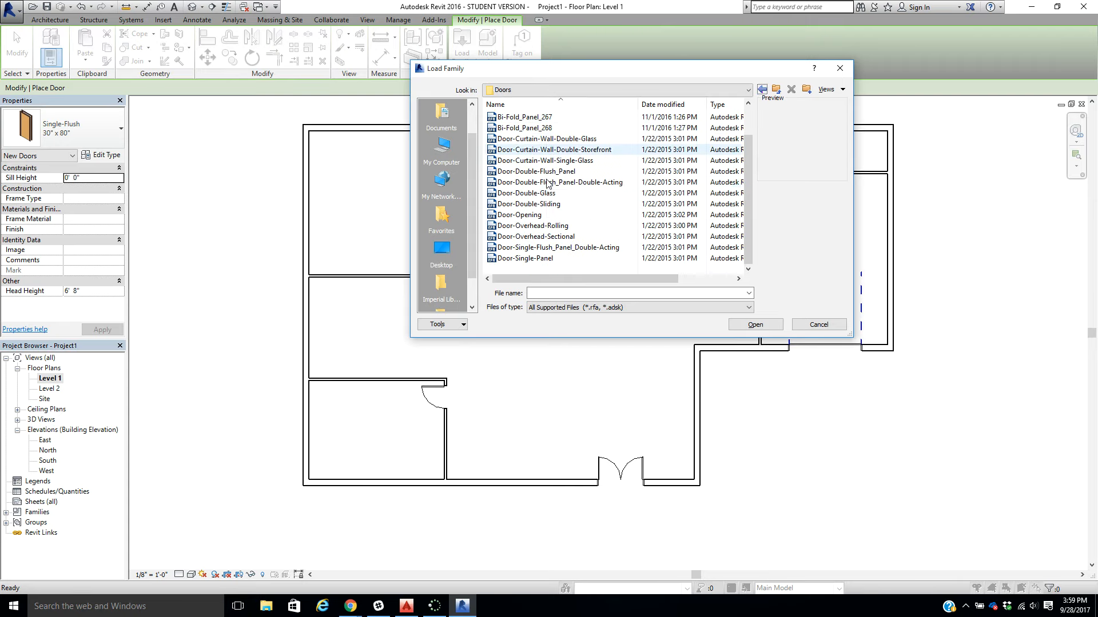
left_click(537, 216)
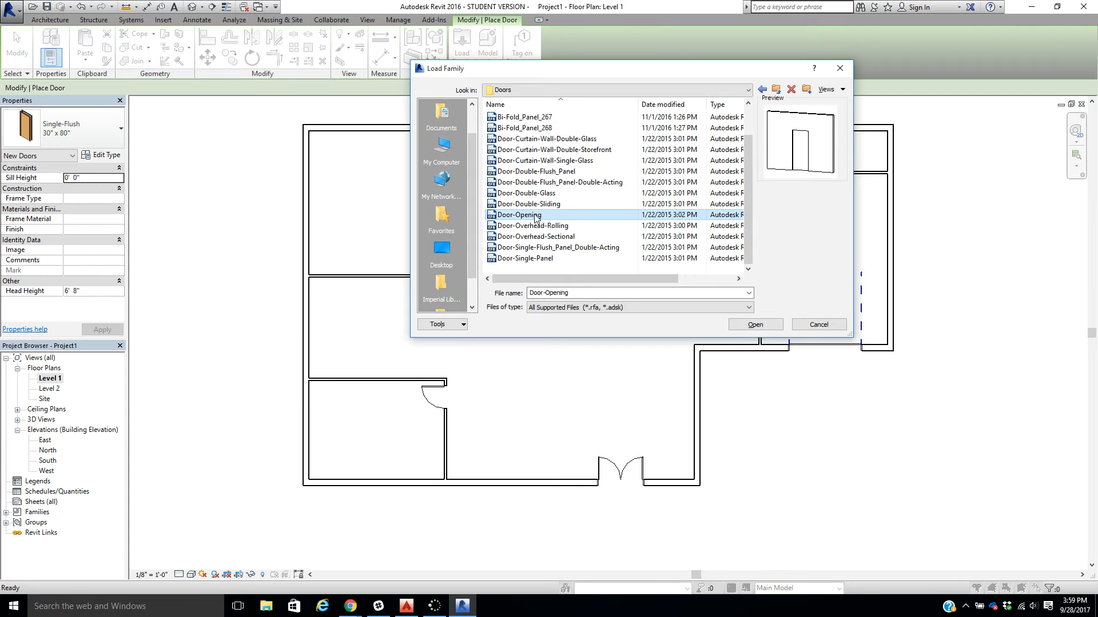
left_click(745, 330)
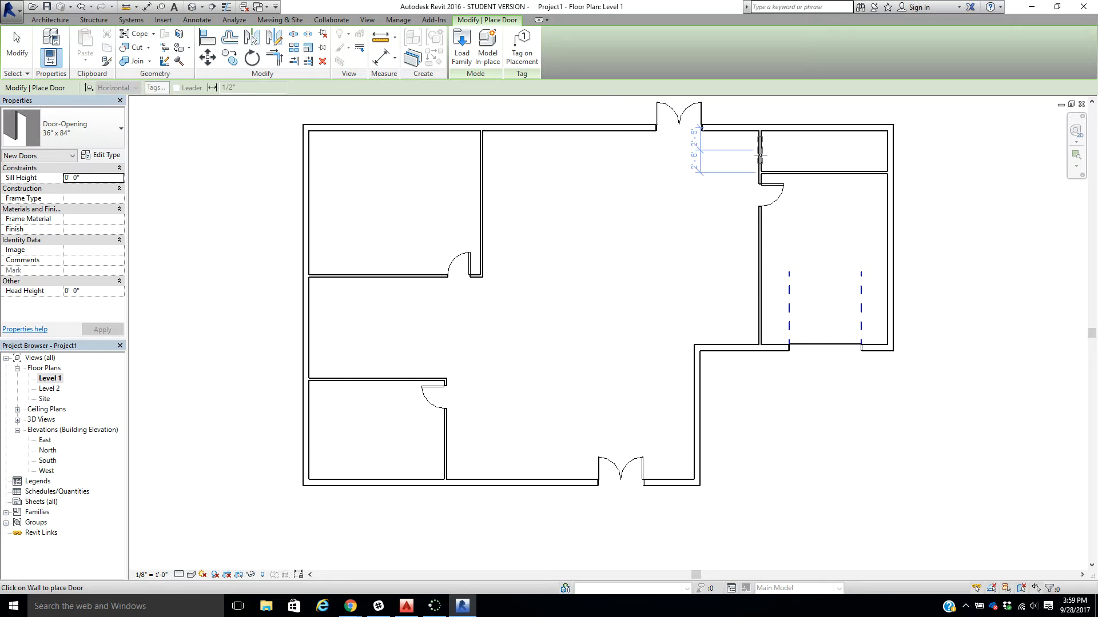
- Place a 36" x 84" Door-Opening in the vertical partition of the small upper-right room and finish placing doors
right_click(658, 236)
left_click(670, 238)
right_click(653, 229)
left_click(670, 238)
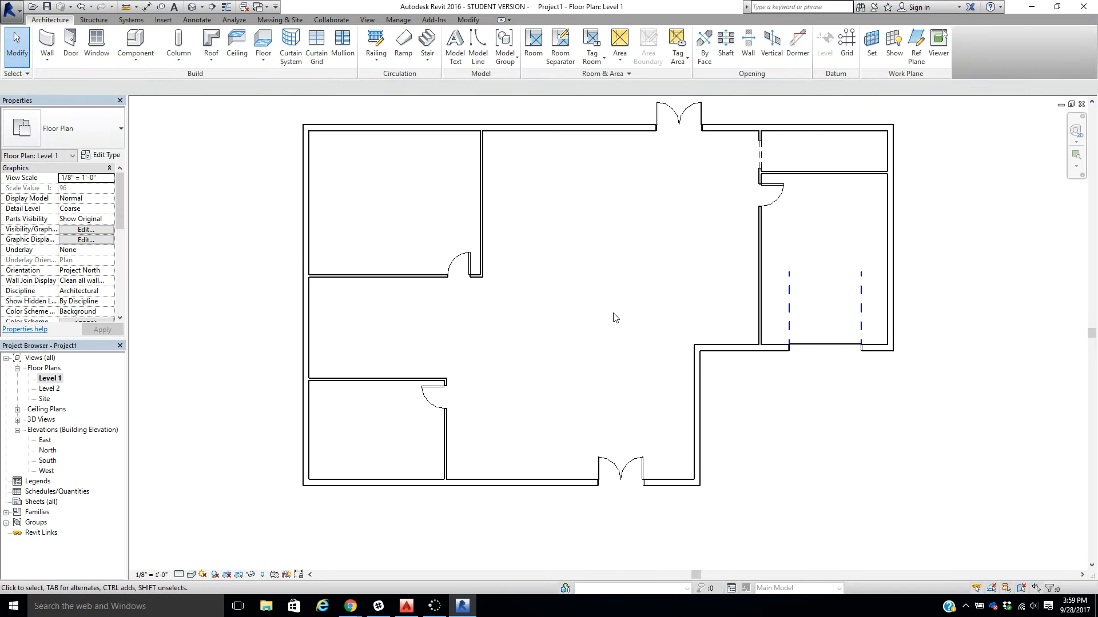
- Inspect the walls and doors in the default 3D view and return to the Level 1 floor plan
left_click(192, 7)
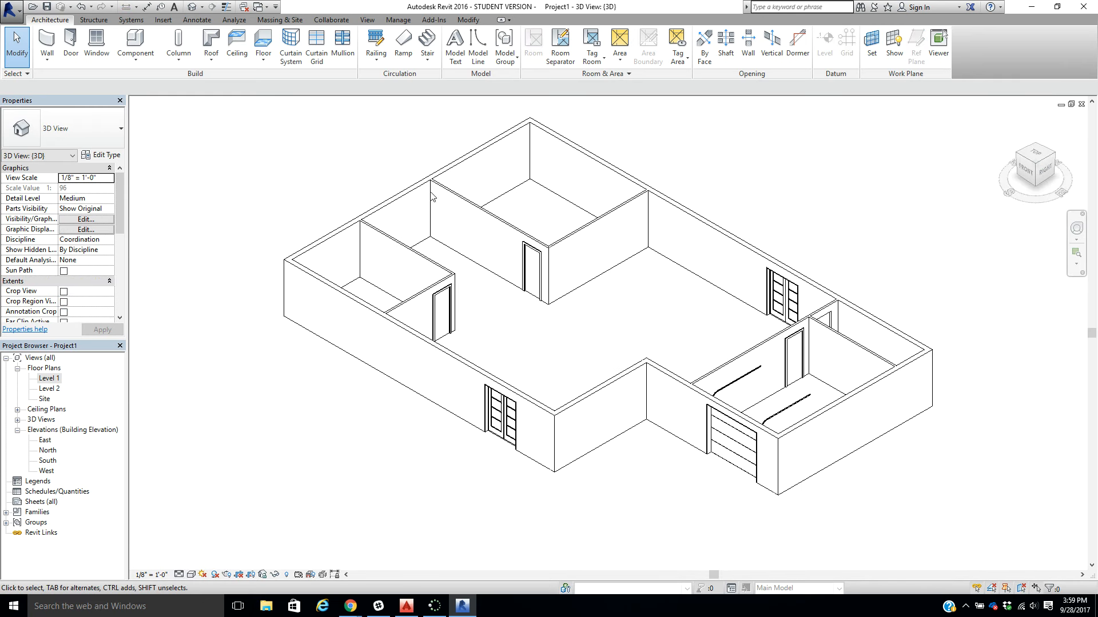
double_click(48, 379)
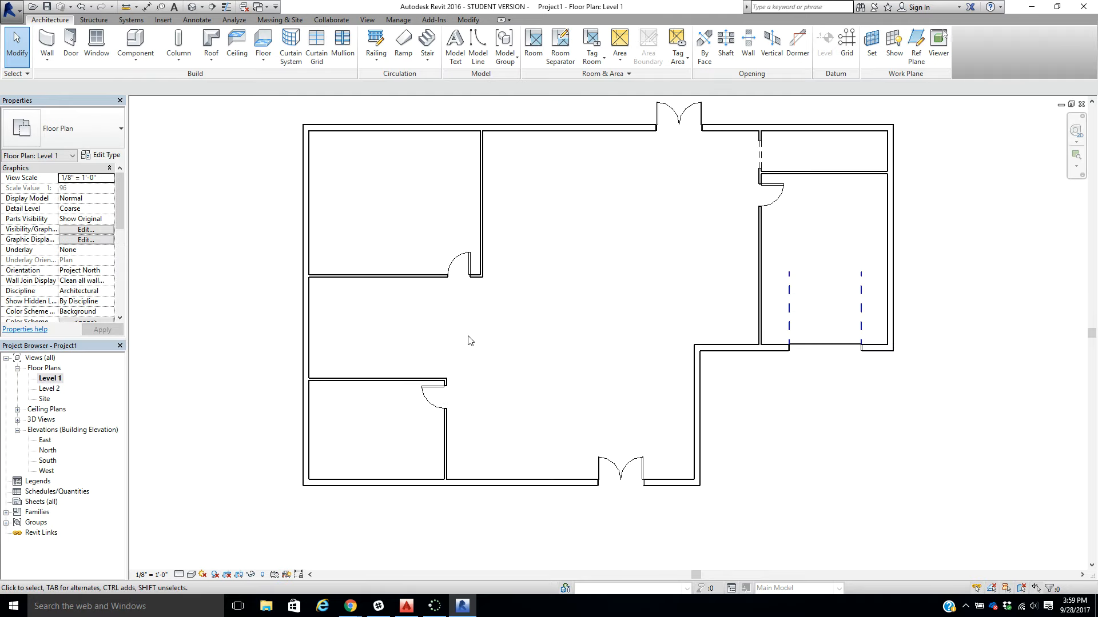
scroll(803, 160, "up", 2)
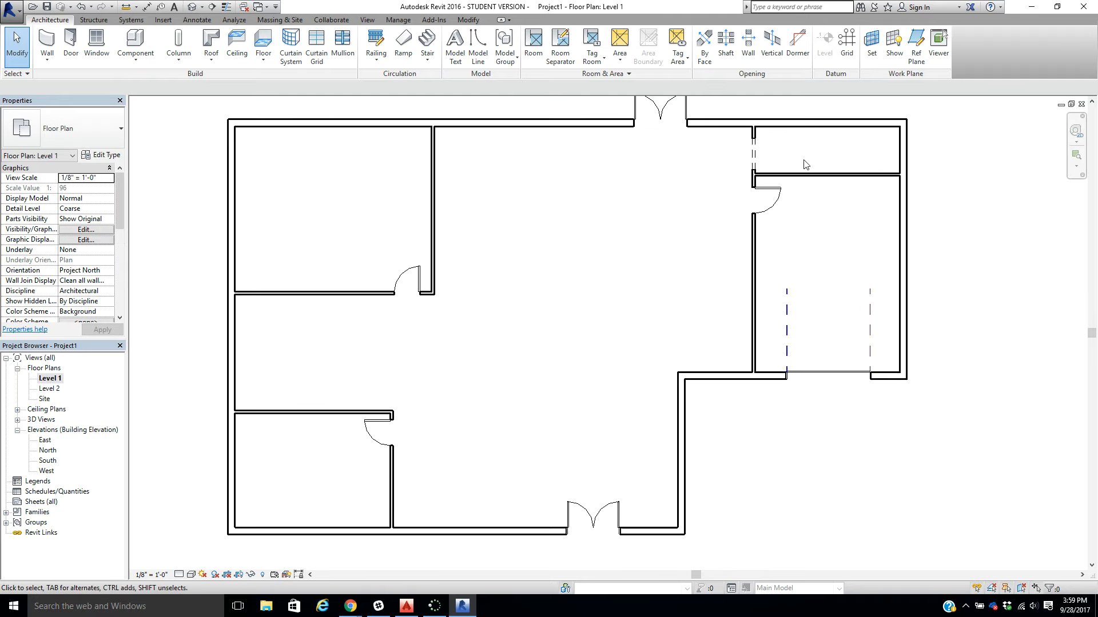
middle_click_drag(801, 162, 646, 201)
scroll(598, 189, "up", 2)
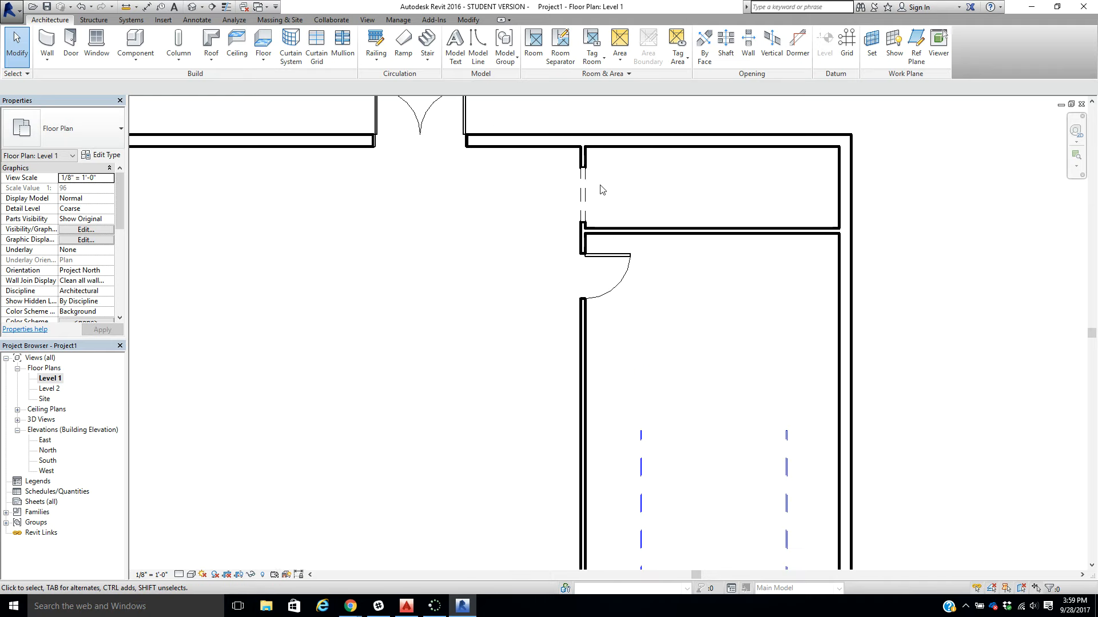
left_click(587, 199)
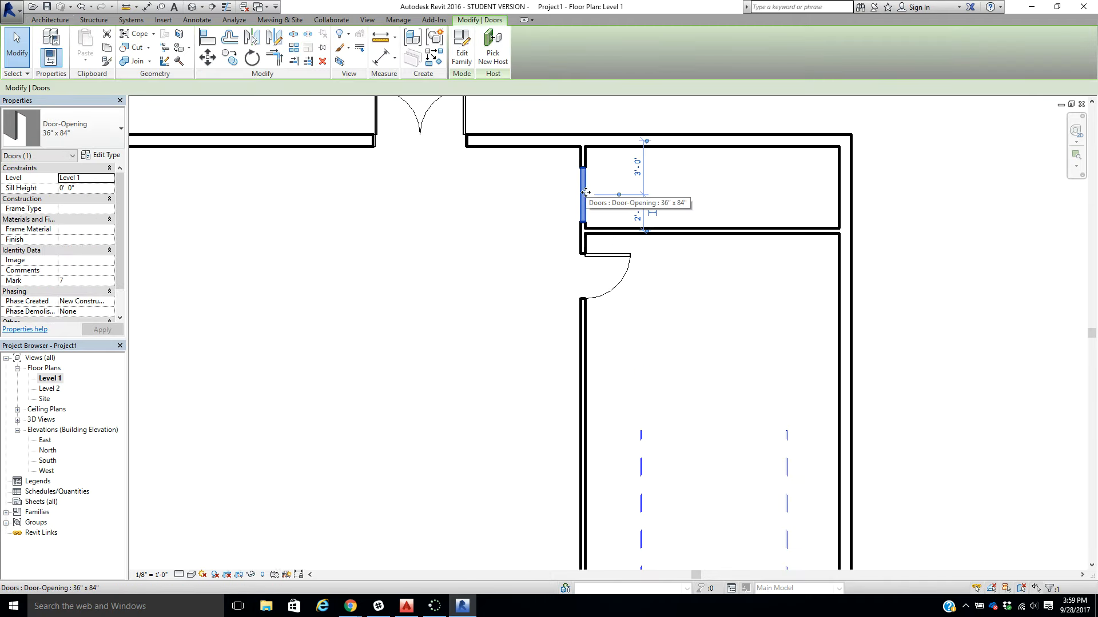
double_click(586, 193)
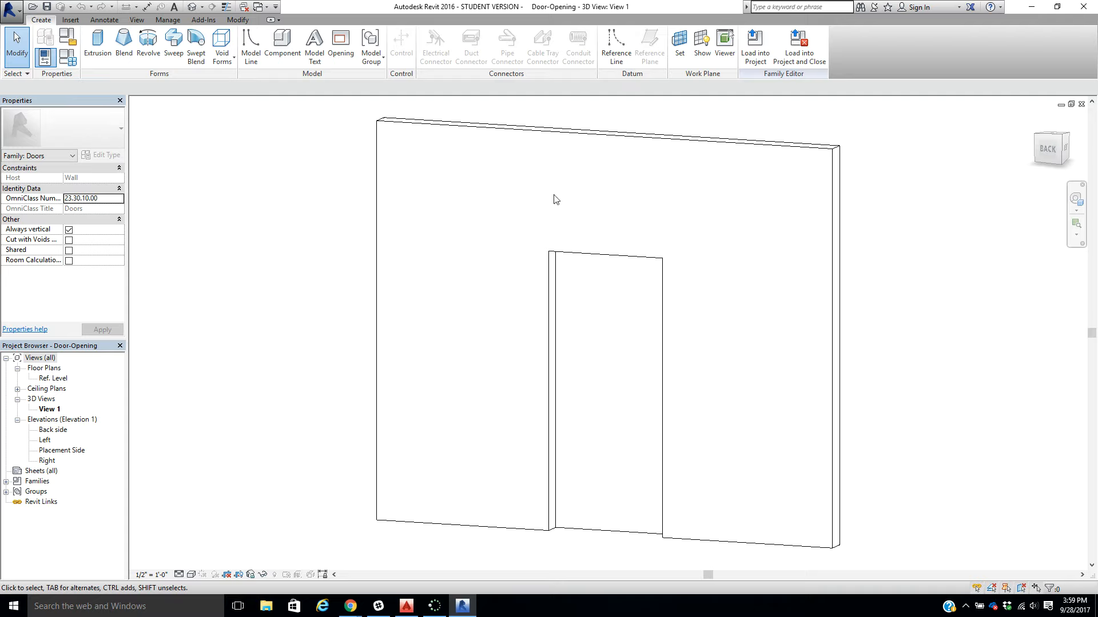
left_click(1081, 105)
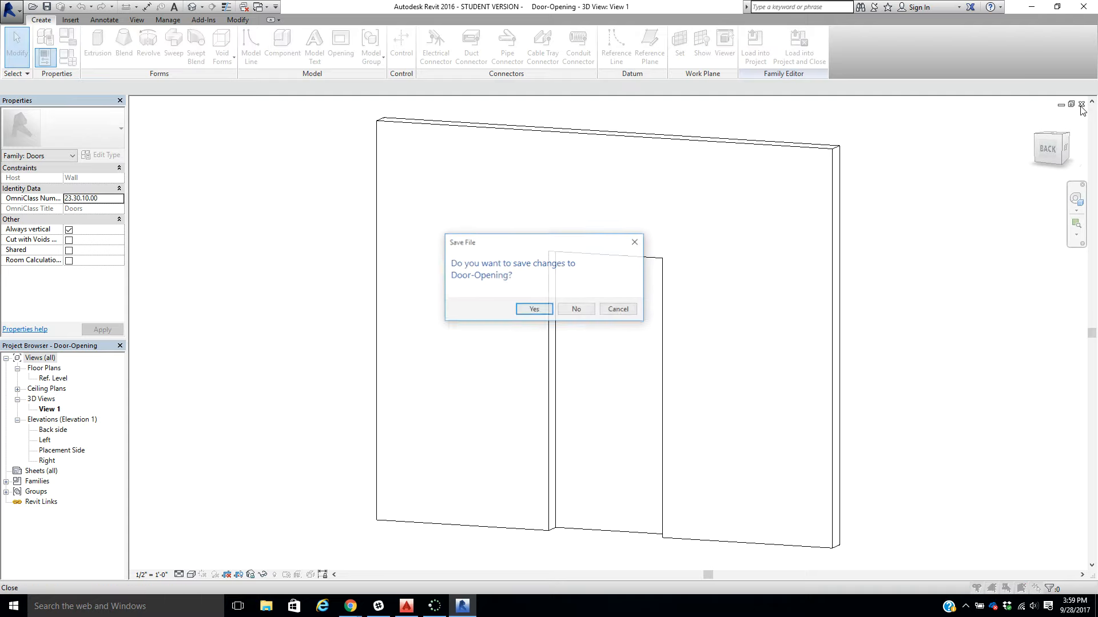
left_click(570, 312)
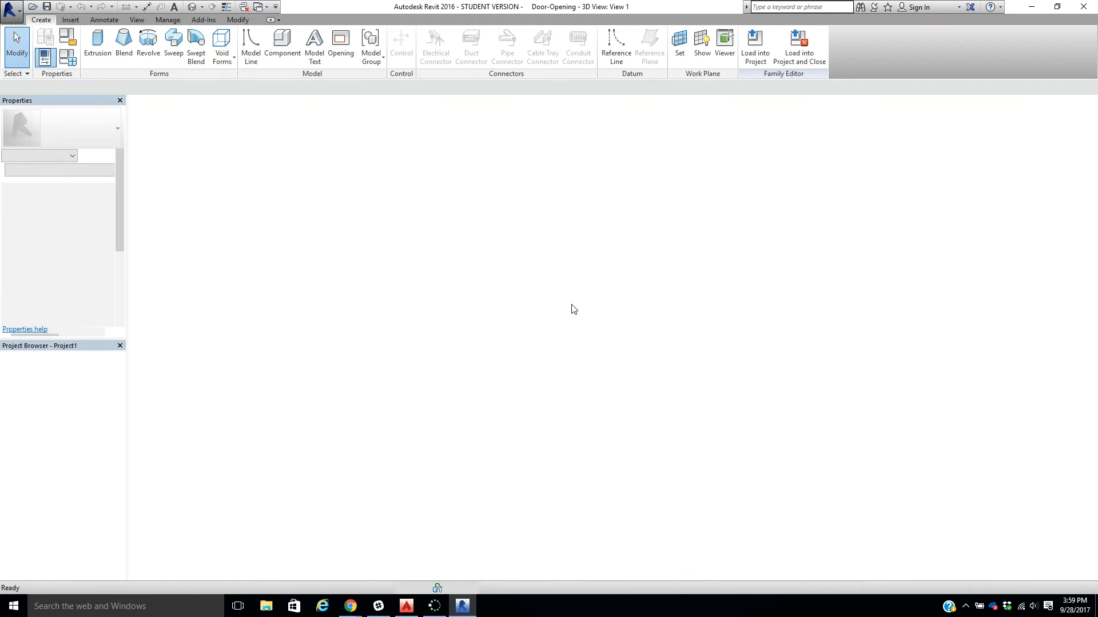
- Start the Window tool and review the available sizes of the Fixed window family
scroll(379, 320, "down", 2)
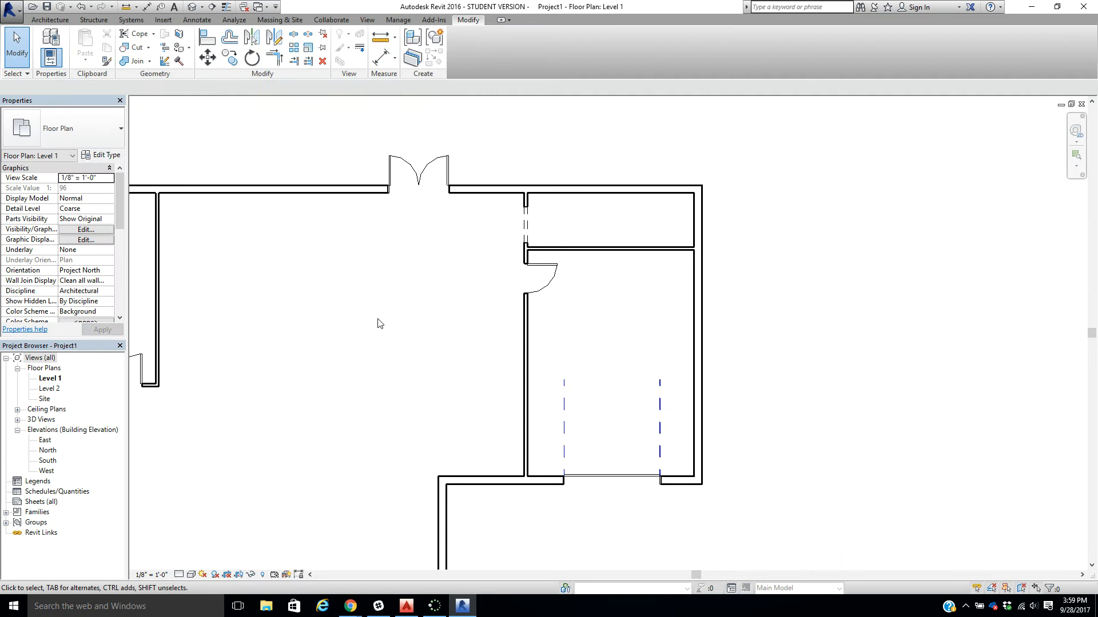
scroll(378, 324, "down", 1)
middle_click_drag(387, 323, 583, 294)
left_click(50, 20)
left_click(91, 46)
left_click(121, 143)
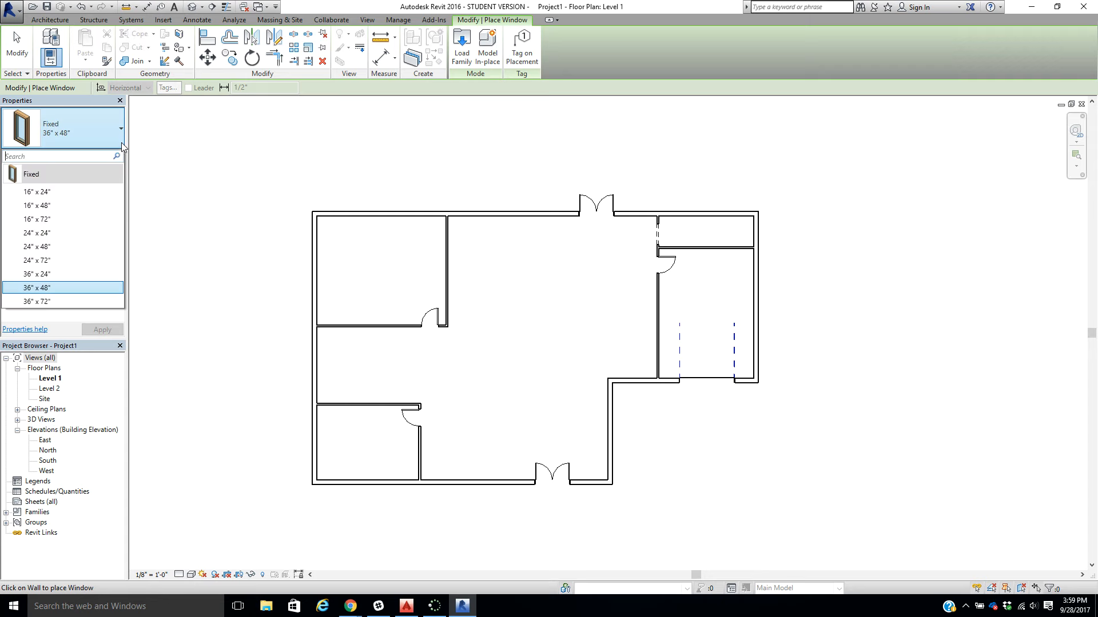
left_click(119, 135)
- Load the Archtop with Trim, Double Hung with Trim and Slider with Trim families from the library's Windows folder
left_click(461, 45)
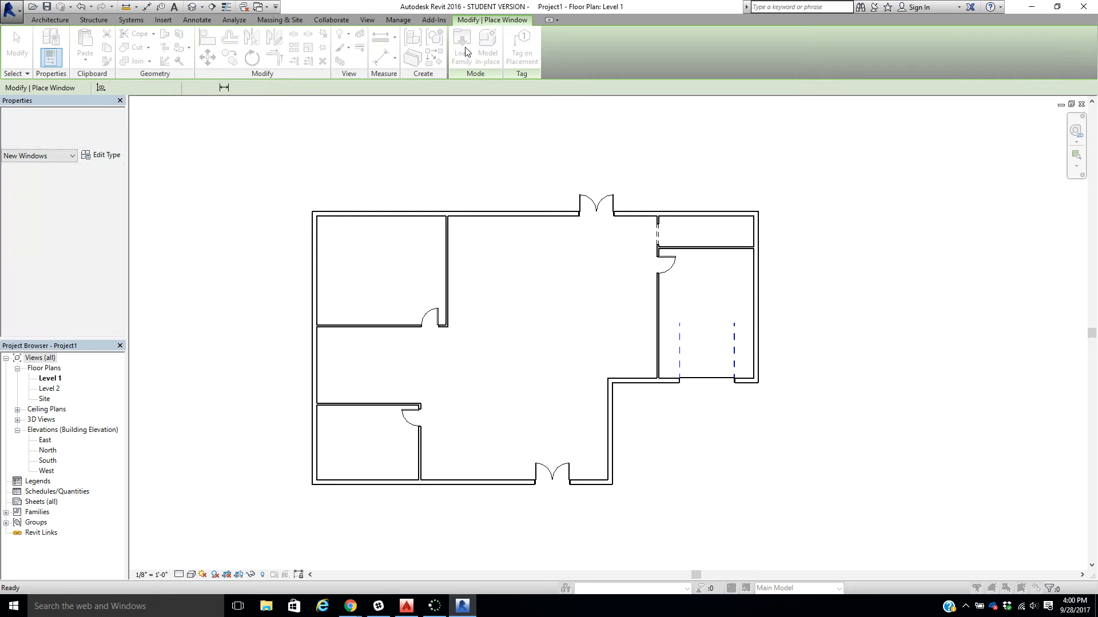
scroll(531, 200, "down", 8)
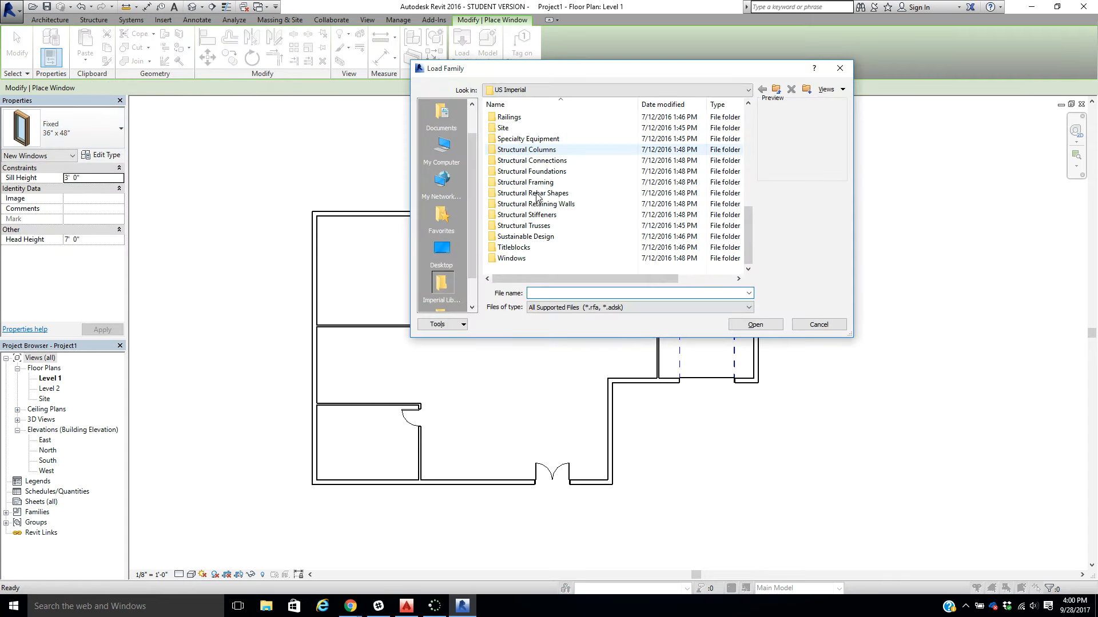
double_click(518, 259)
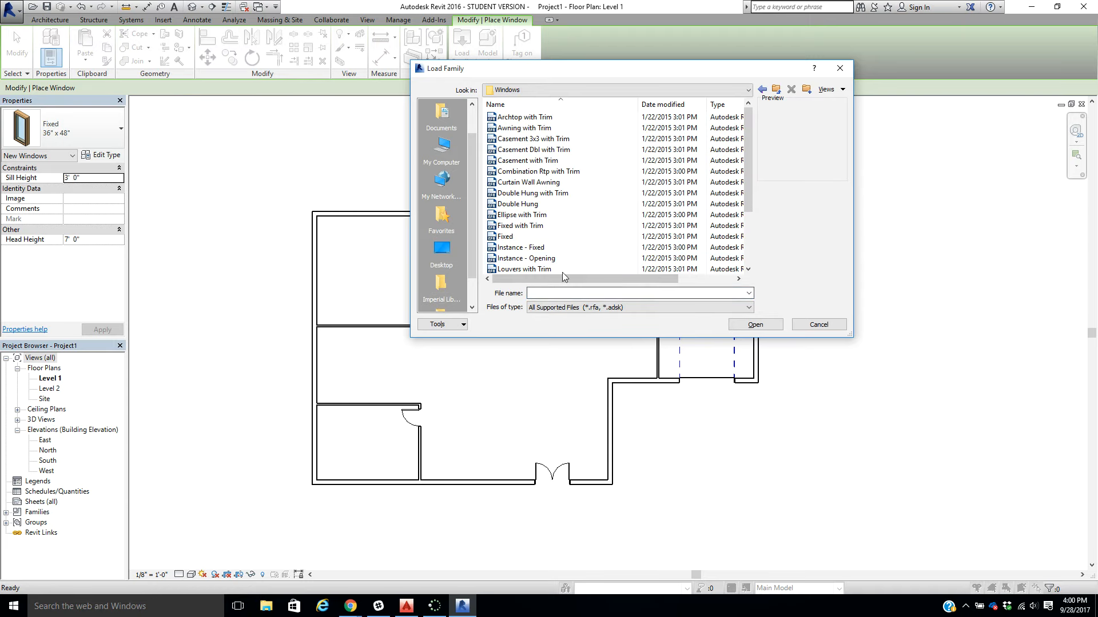
left_click(534, 120)
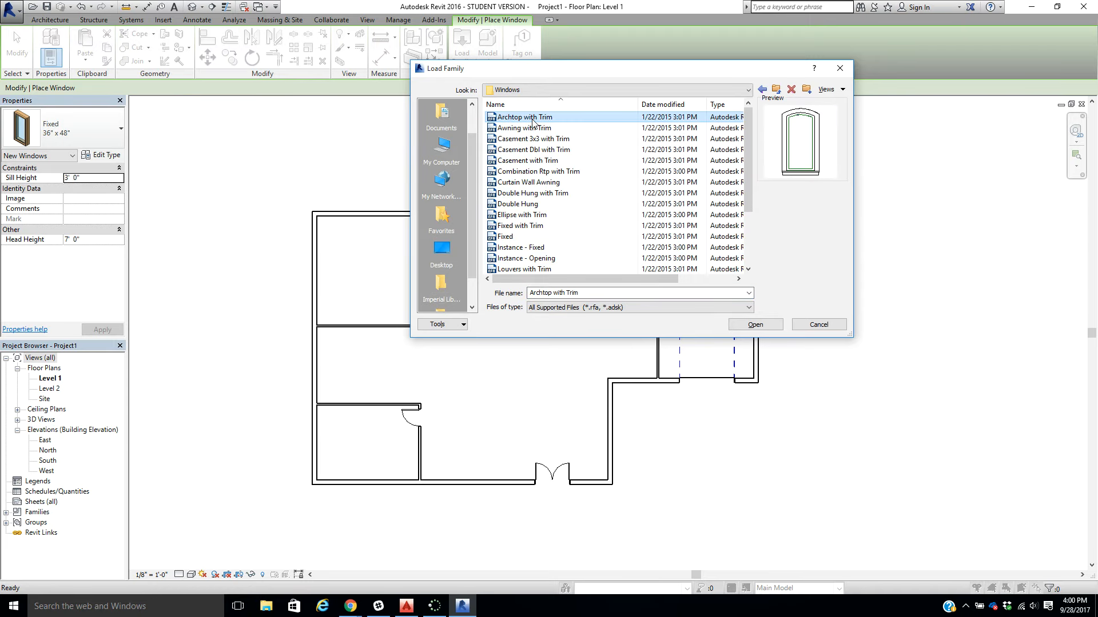
left_click(529, 194, "shift")
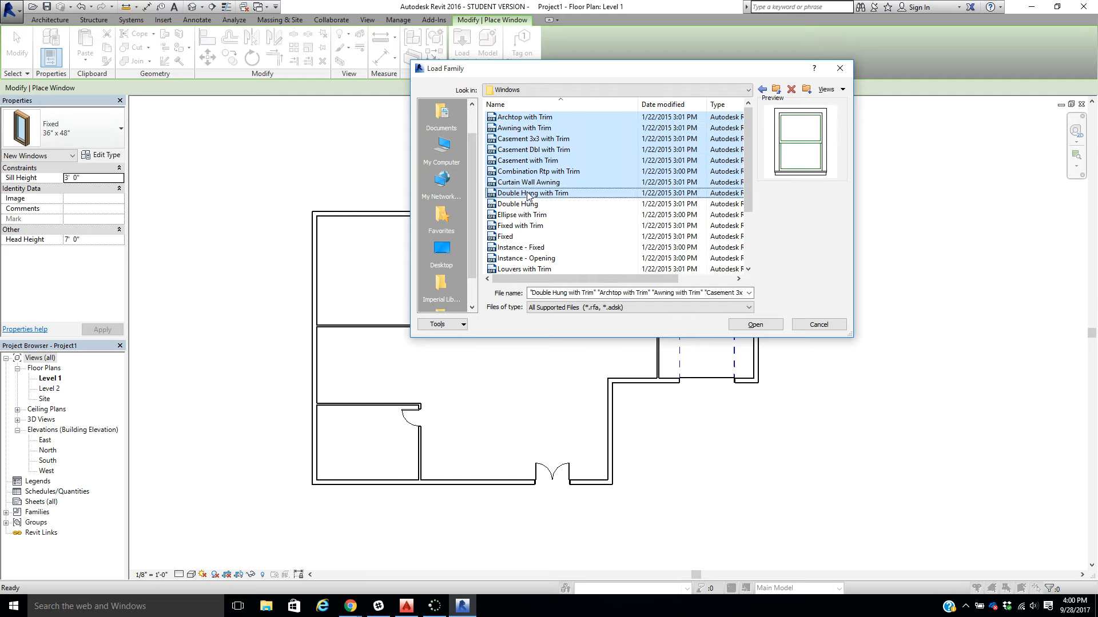
left_click(517, 117)
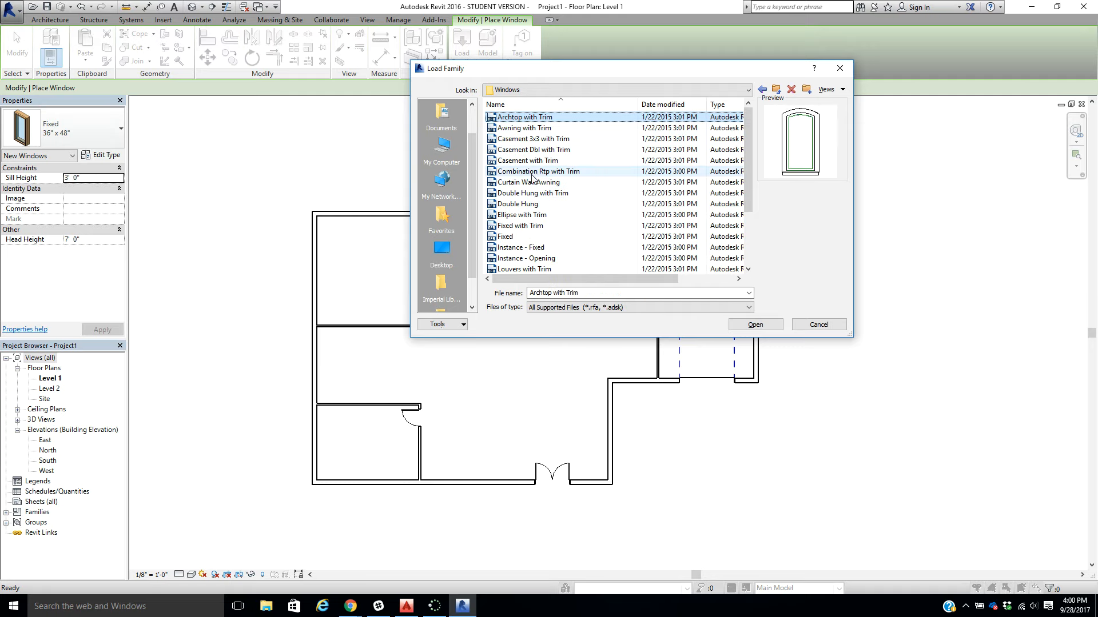
left_click(524, 128)
left_click(536, 193, "ctrl")
scroll(560, 194, "down", 3)
left_click(517, 225, "ctrl")
left_click(755, 324)
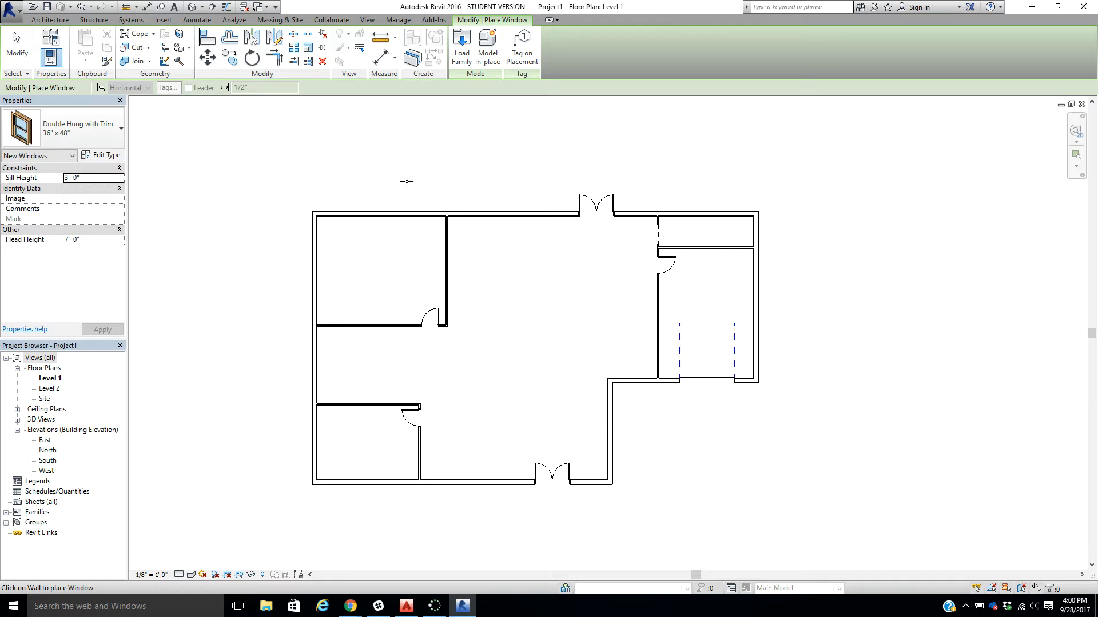
- Place two 16" x 48" Double Hung with Trim windows side by side in the lower-left room's bottom exterior wall
left_click(113, 131)
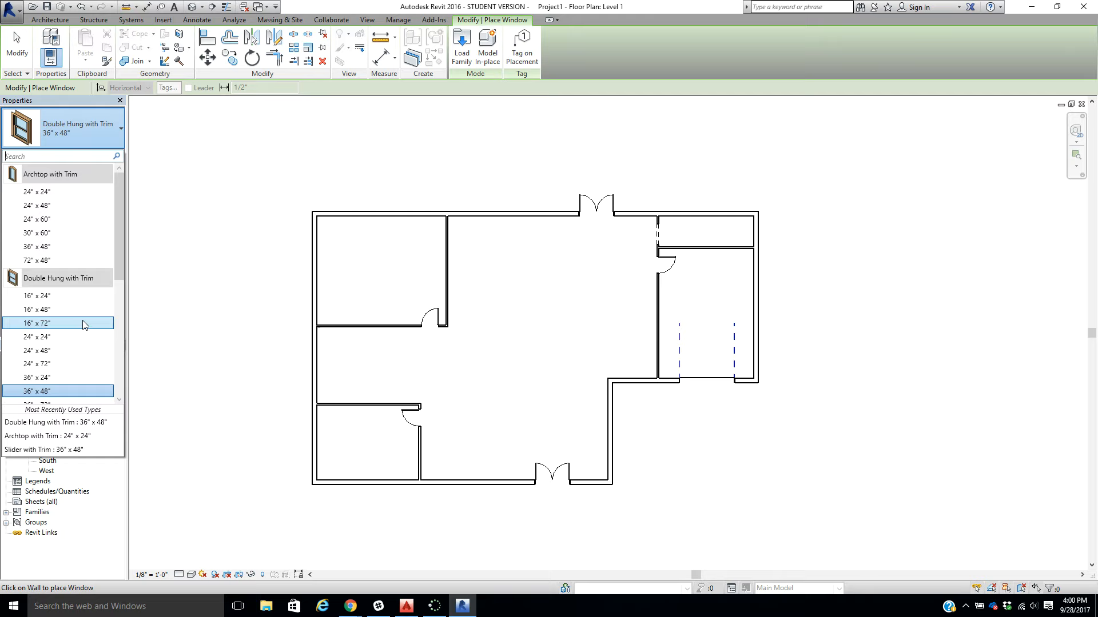
left_click(57, 309)
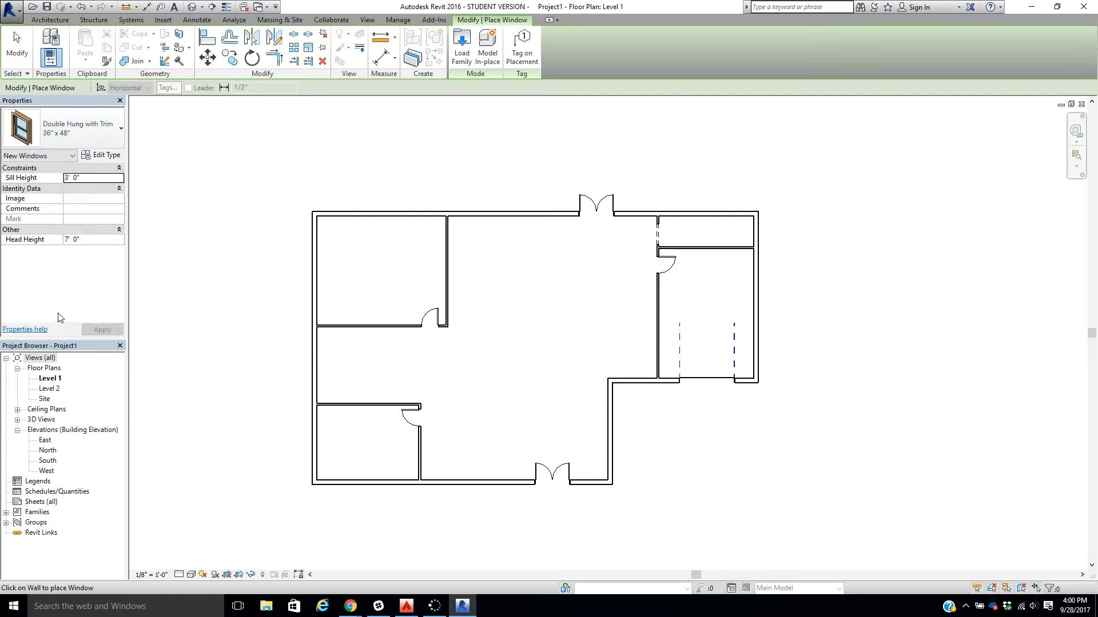
left_click(364, 483)
scroll(363, 483, "up", 4)
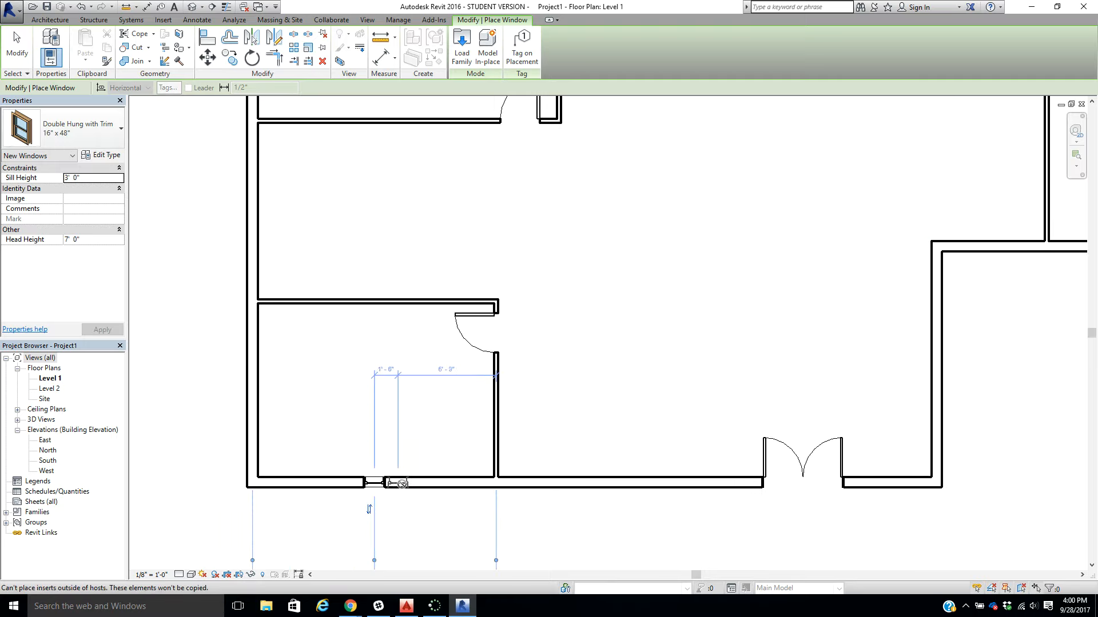
right_click(312, 358)
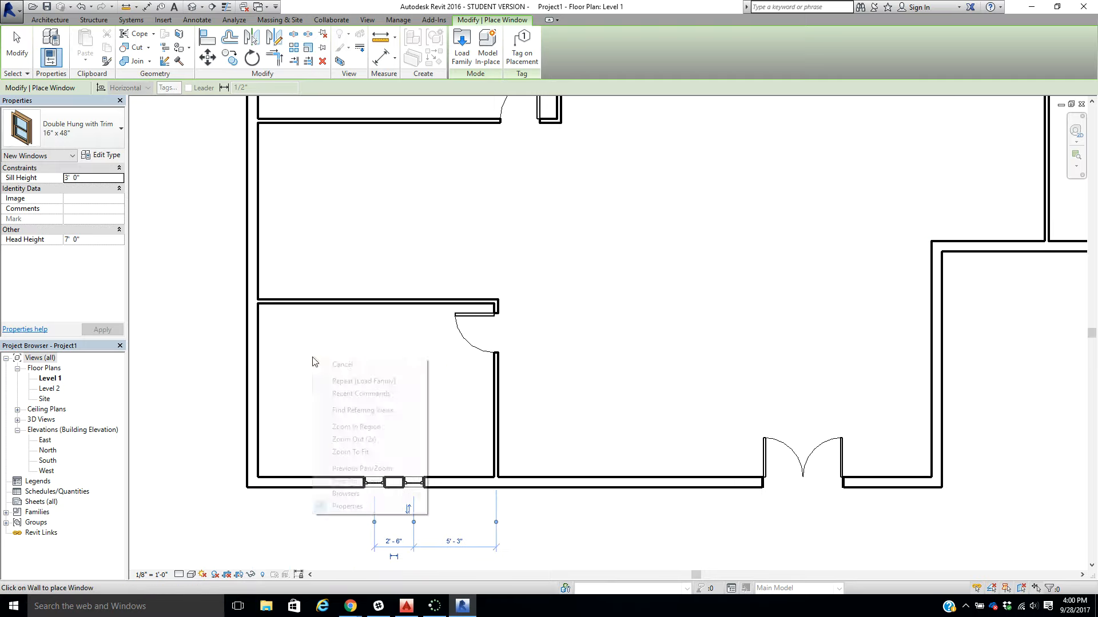
left_click(329, 366)
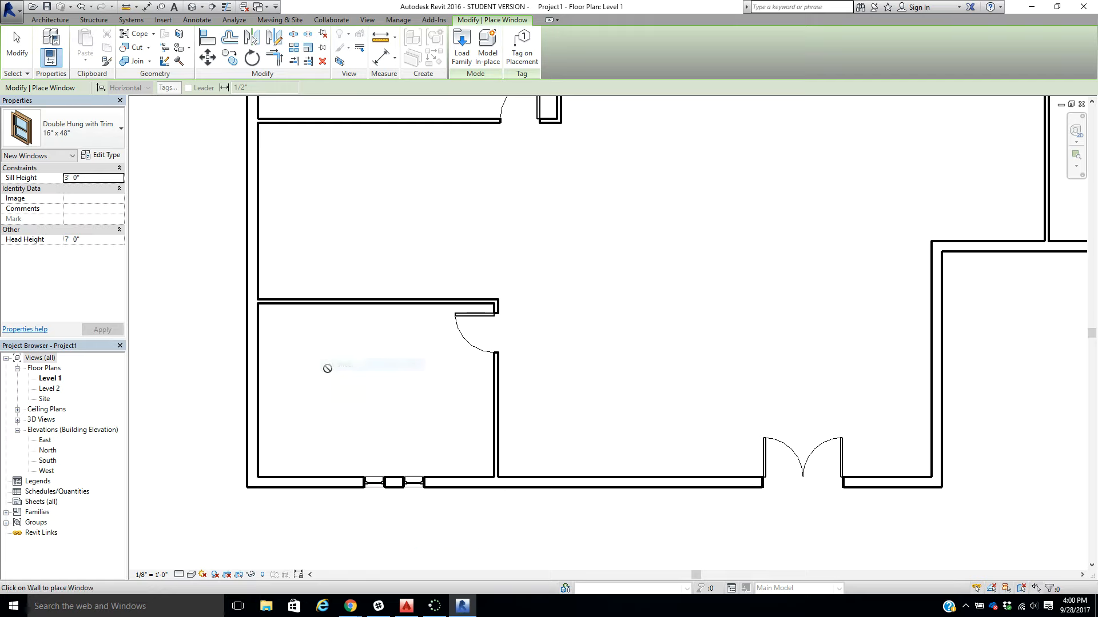
- Place 36" x 72" Double Hung with Trim windows in the lower-left room's outer side wall, the bottom wall and the short lower-right exterior wall
left_click(74, 121)
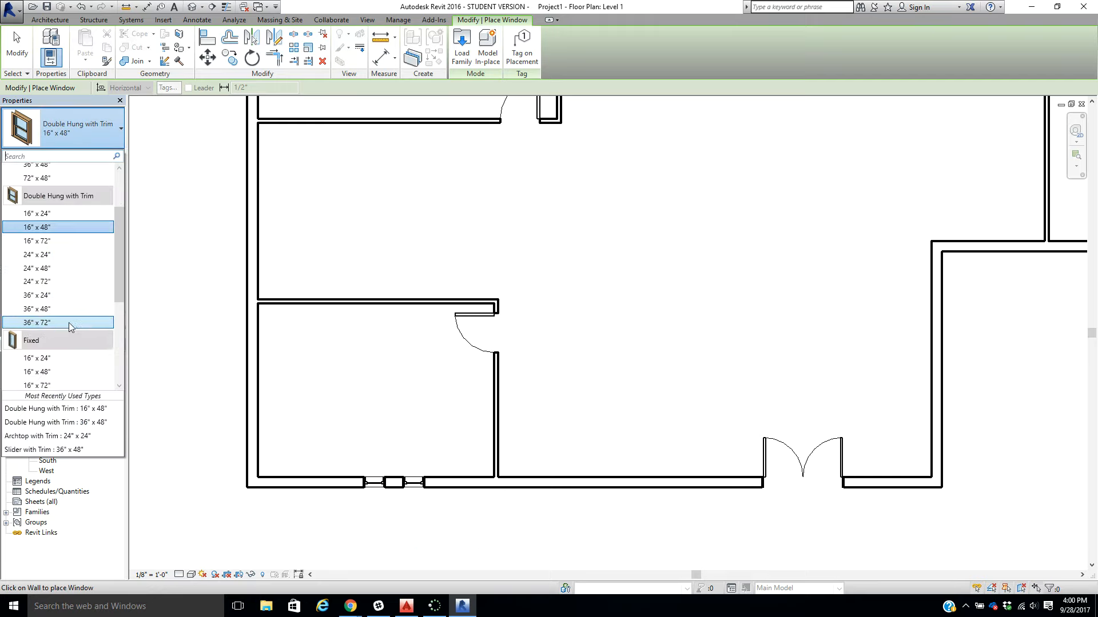
scroll(64, 313, "down", 1)
left_click(61, 295)
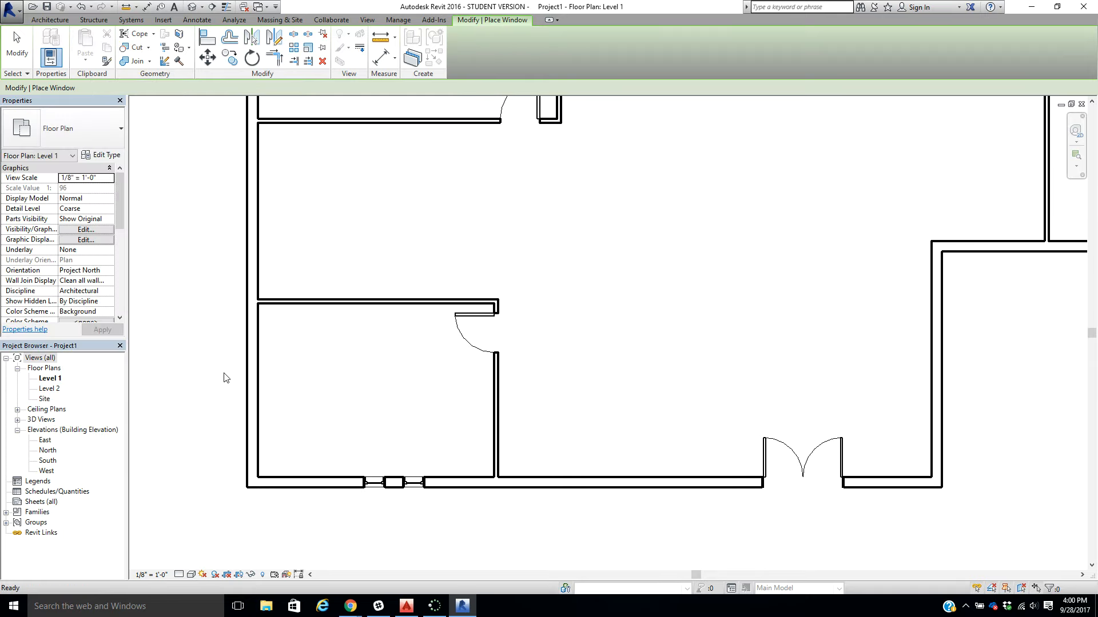
left_click(251, 380)
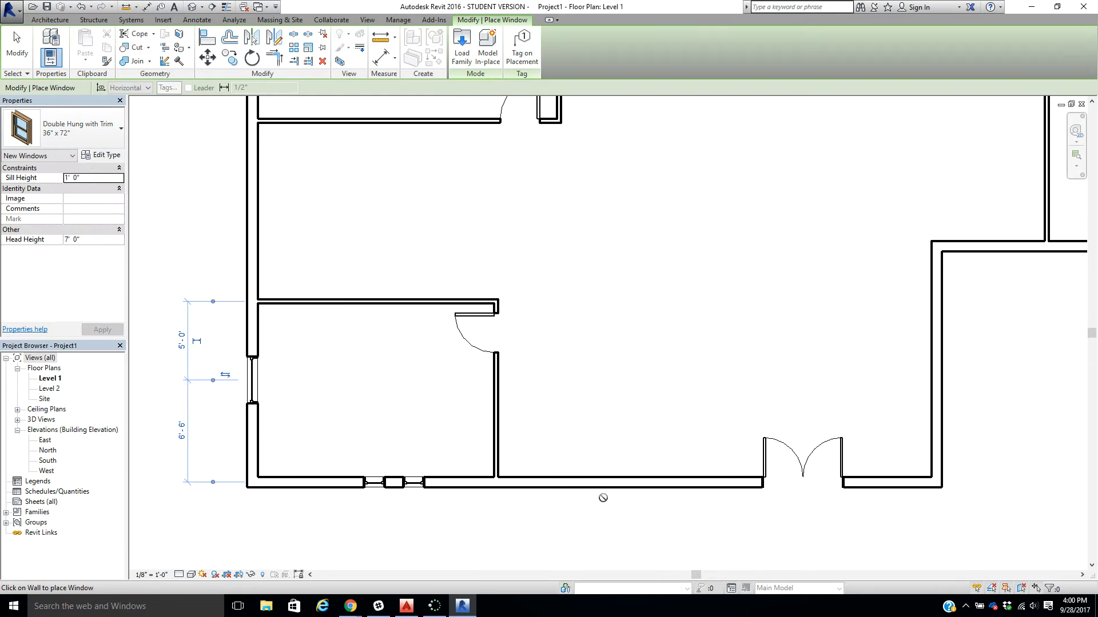
left_click(611, 484)
left_click(936, 364)
- Add 36" x 72" Double Hung with Trim windows to the upper-left room's outer side wall and the main room's upper wall, and finish placing windows
scroll(937, 364, "down", 2)
left_click(288, 206)
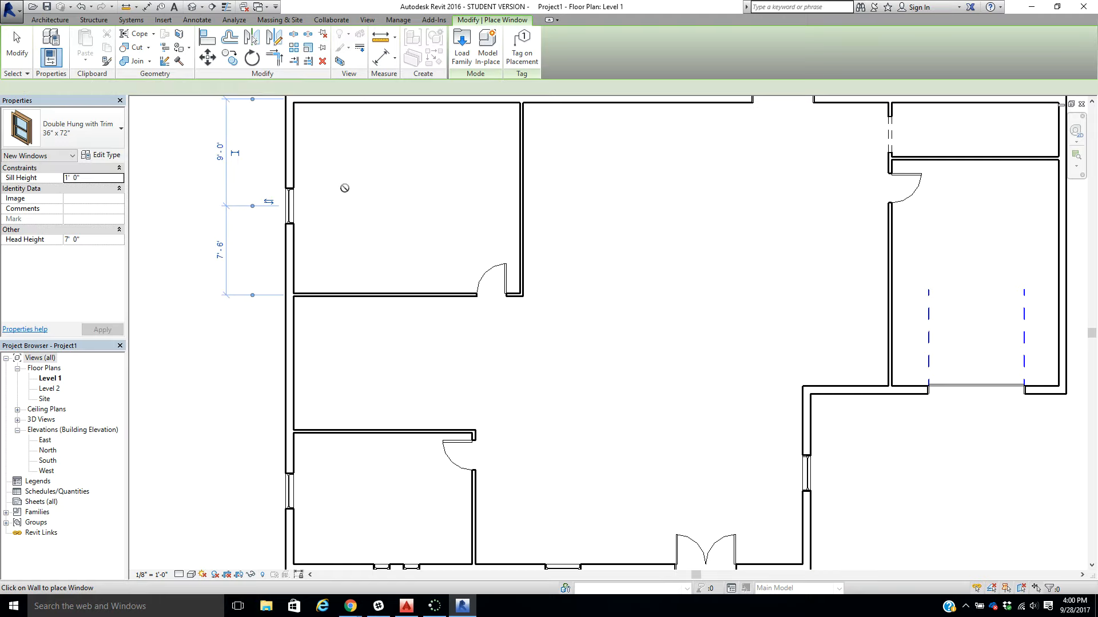
left_click(605, 103)
right_click(593, 168)
left_click(615, 178)
right_click(609, 240)
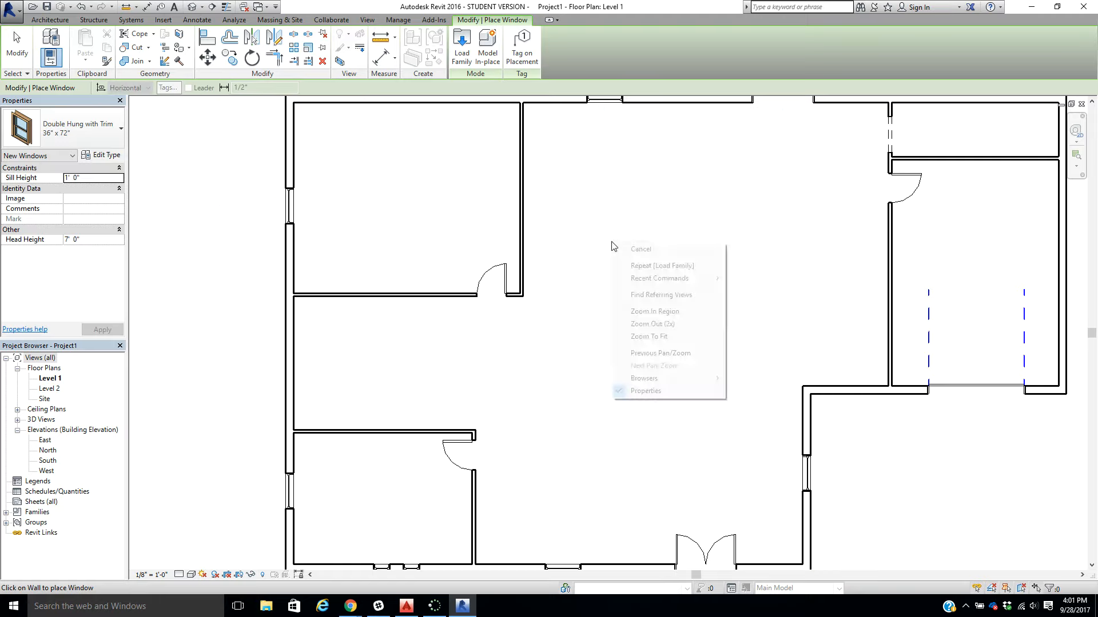
left_click(637, 249)
scroll(639, 256, "down", 3)
middle_click_drag(676, 287, 484, 287)
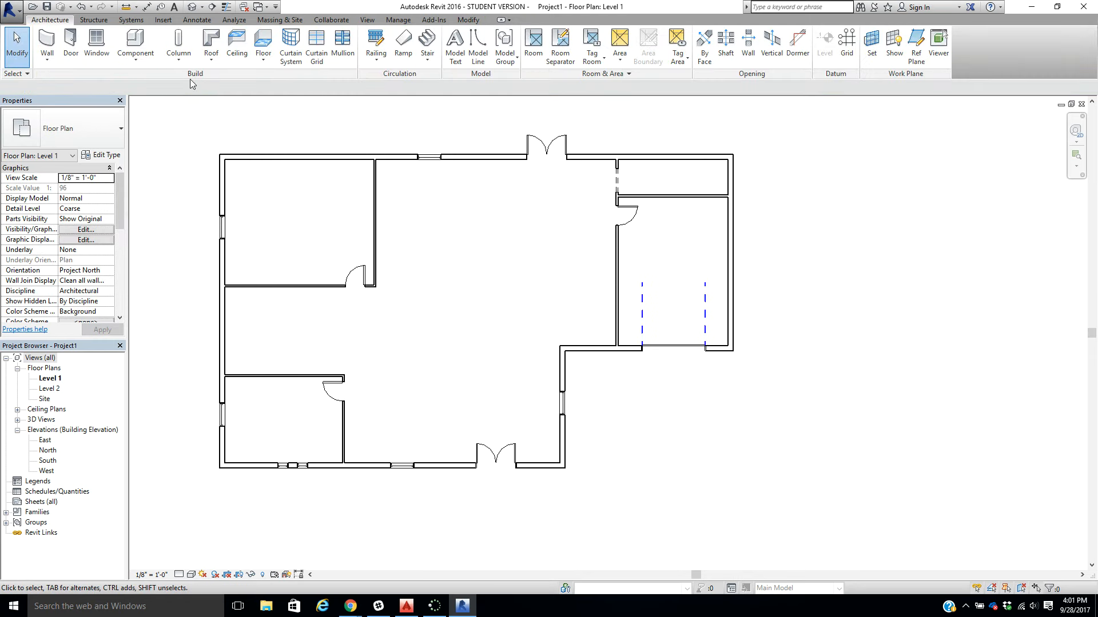
- Inspect the placed windows in the default 3D view and check the properties of the 36" x 72" window near the front double door
left_click(192, 7)
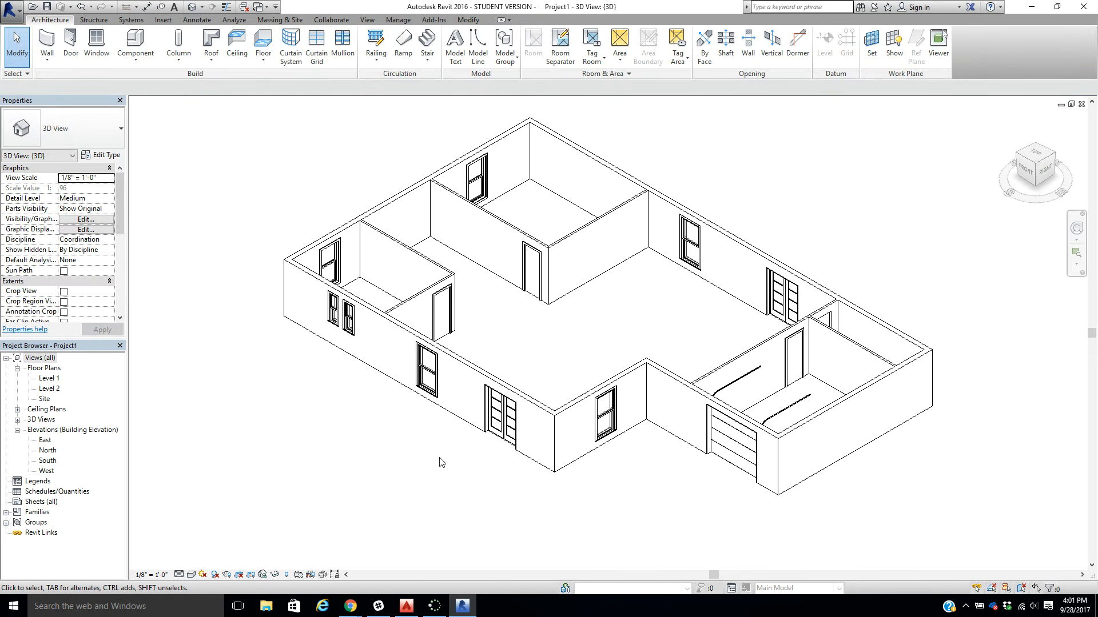
scroll(441, 374, "up", 5)
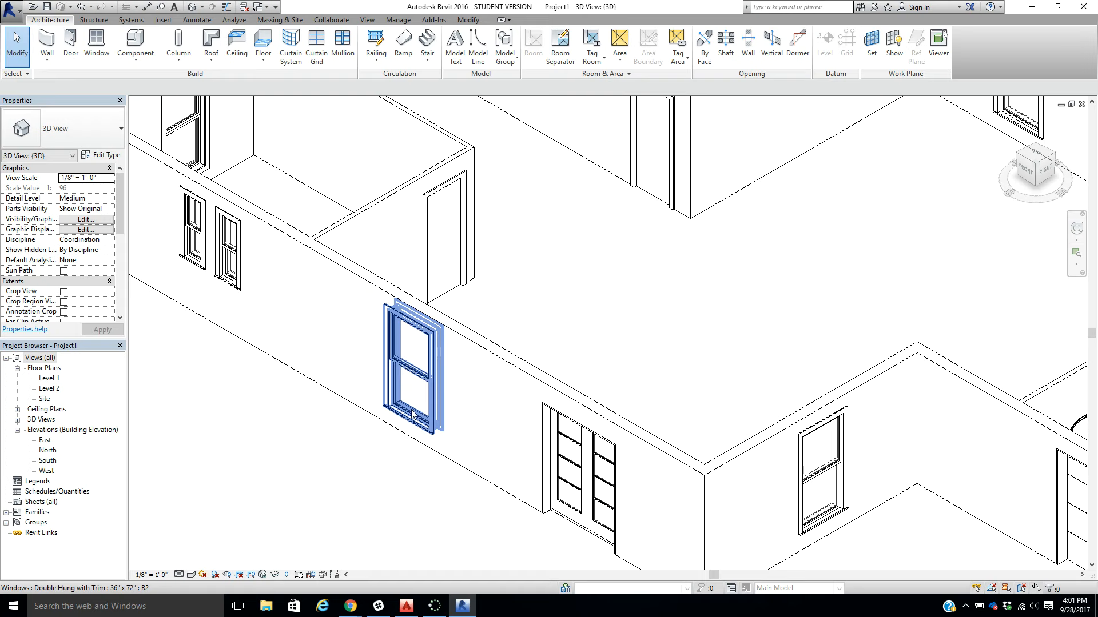
left_click(430, 372)
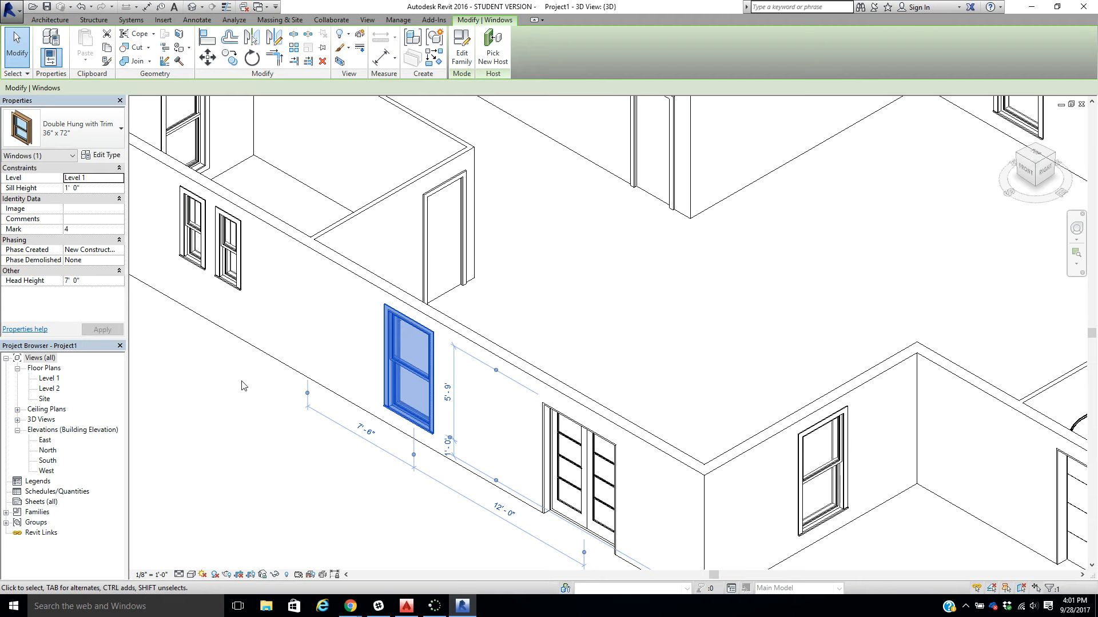
scroll(241, 386, "down", 1)
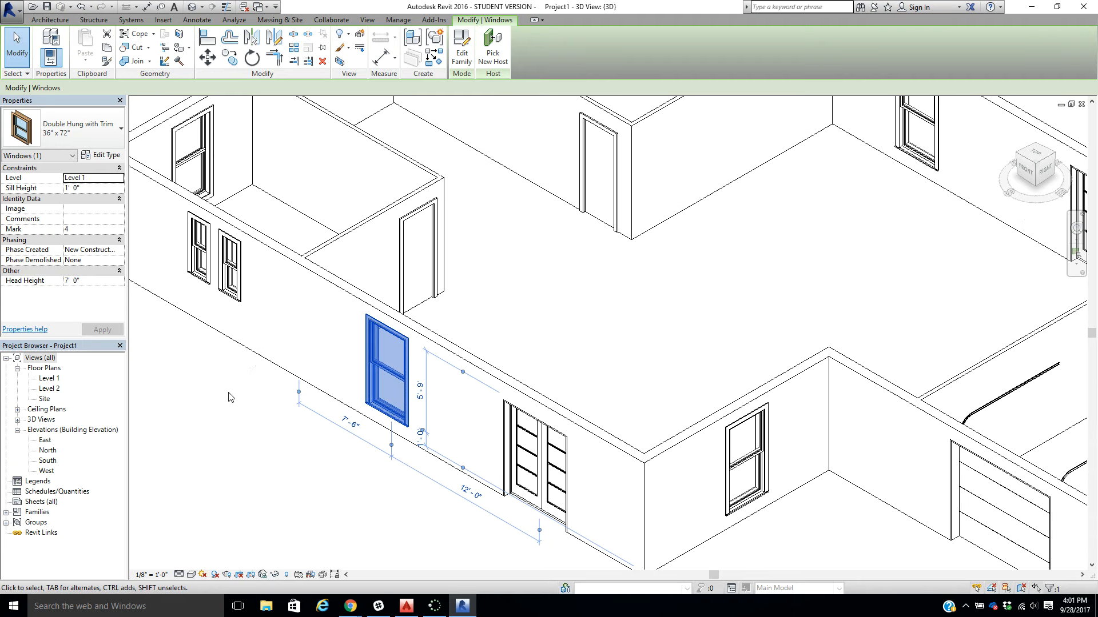
- Examine the windows in the East, South and West building elevations
double_click(48, 441)
double_click(48, 461)
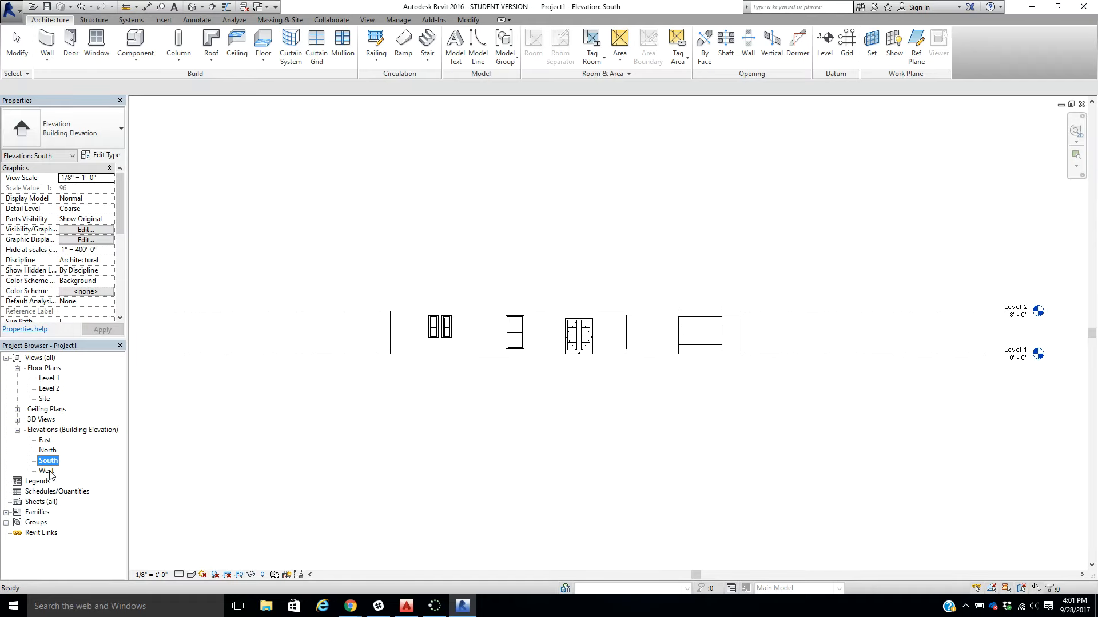
left_click(52, 474)
double_click(51, 472)
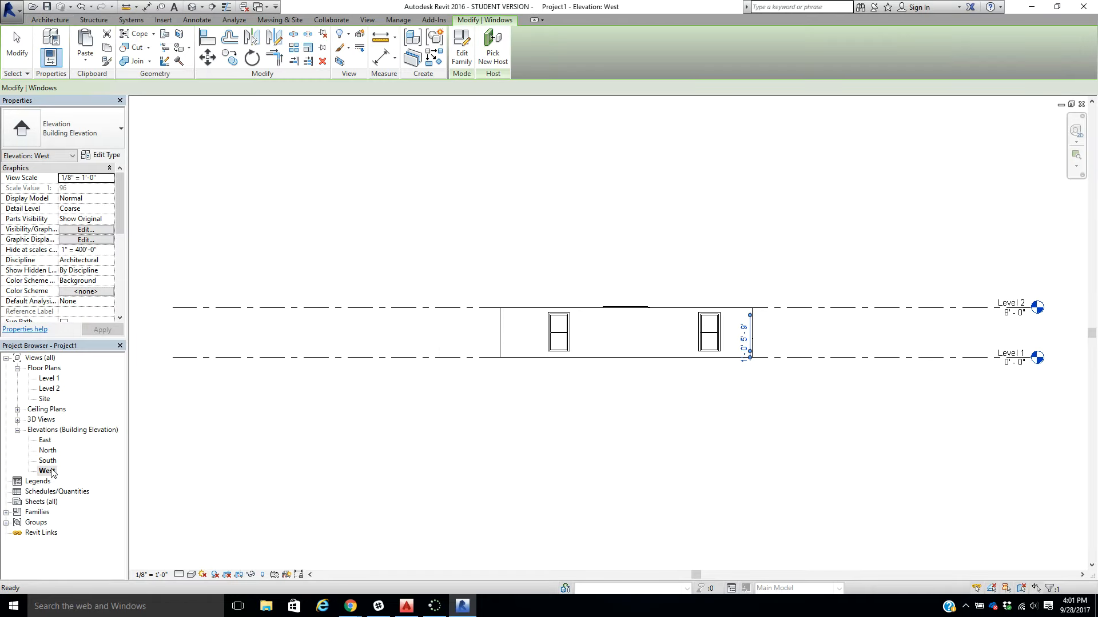
scroll(662, 366, "up", 2)
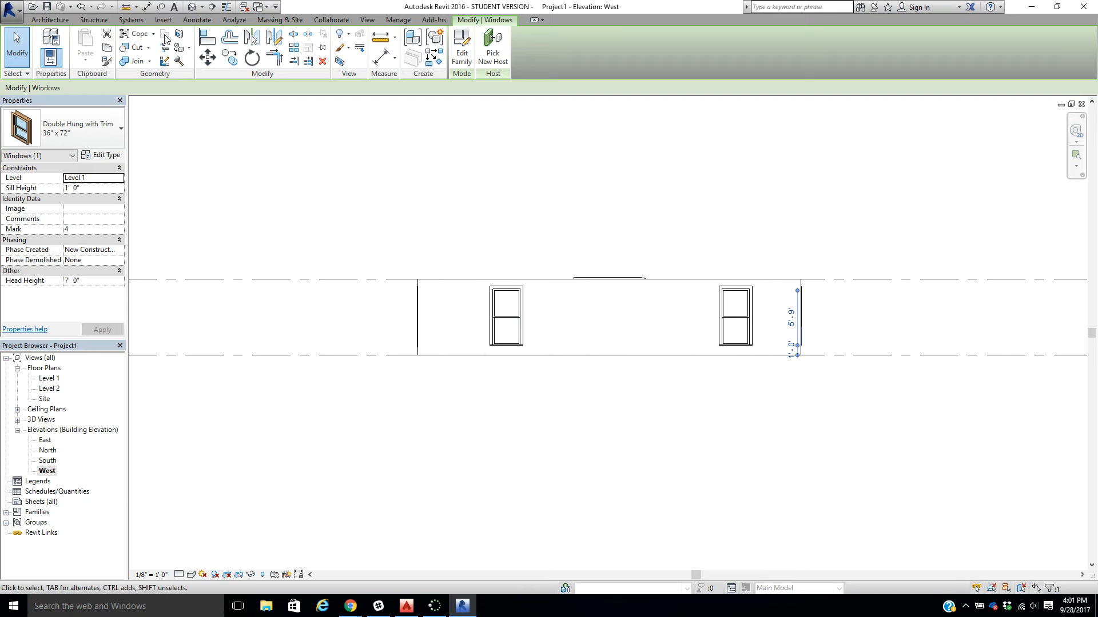
- Return to the Level 1 floor plan, start the Place Component tool and review the available component types
double_click(50, 378)
left_click(50, 20)
left_click(118, 43)
left_click(92, 129)
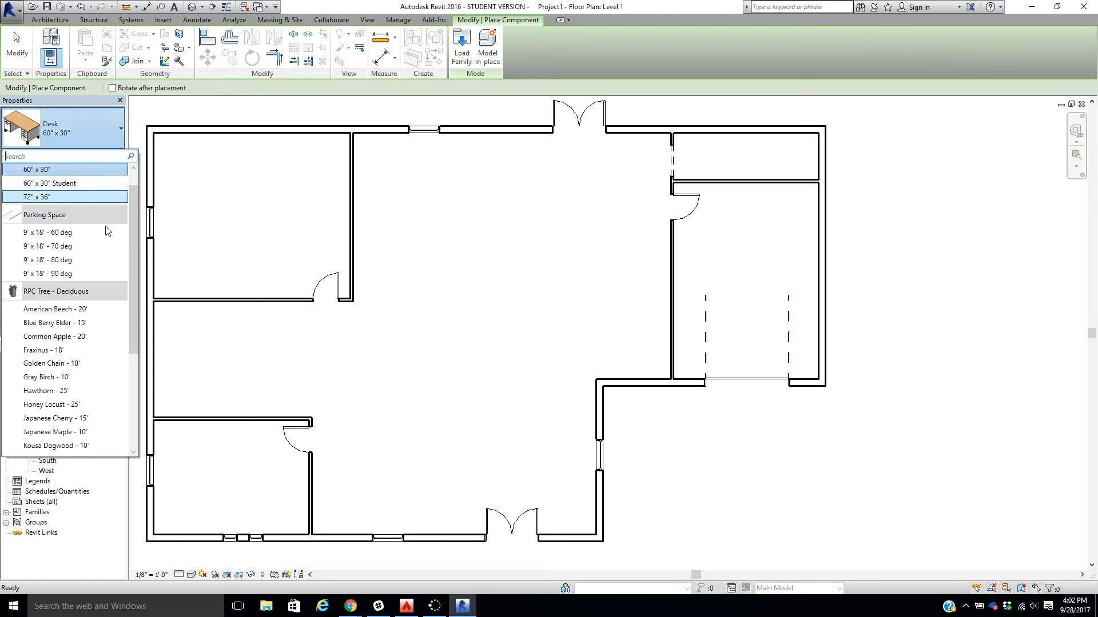
left_click_drag(132, 225, 125, 366)
- Load the Tub-Rectangular-3D family from the library's Fixtures > Bathtubs folder and place it at the outer end of the small upper-right room
left_click(461, 47)
scroll(532, 217, "down", 5)
double_click(510, 218)
double_click(516, 117)
double_click(516, 119)
double_click(519, 116)
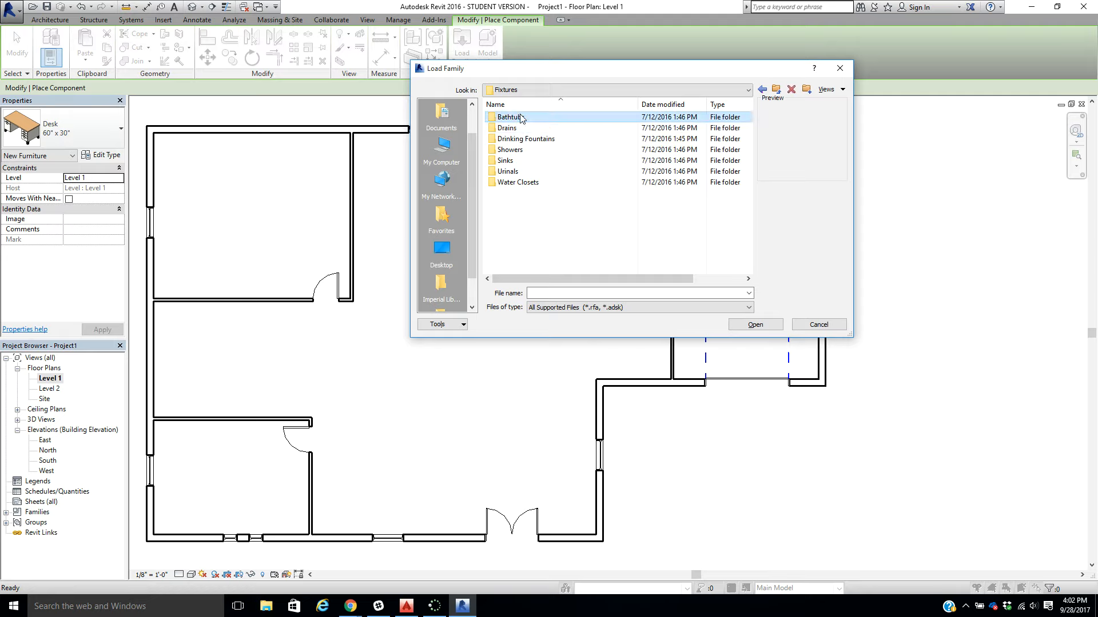
left_click(514, 118)
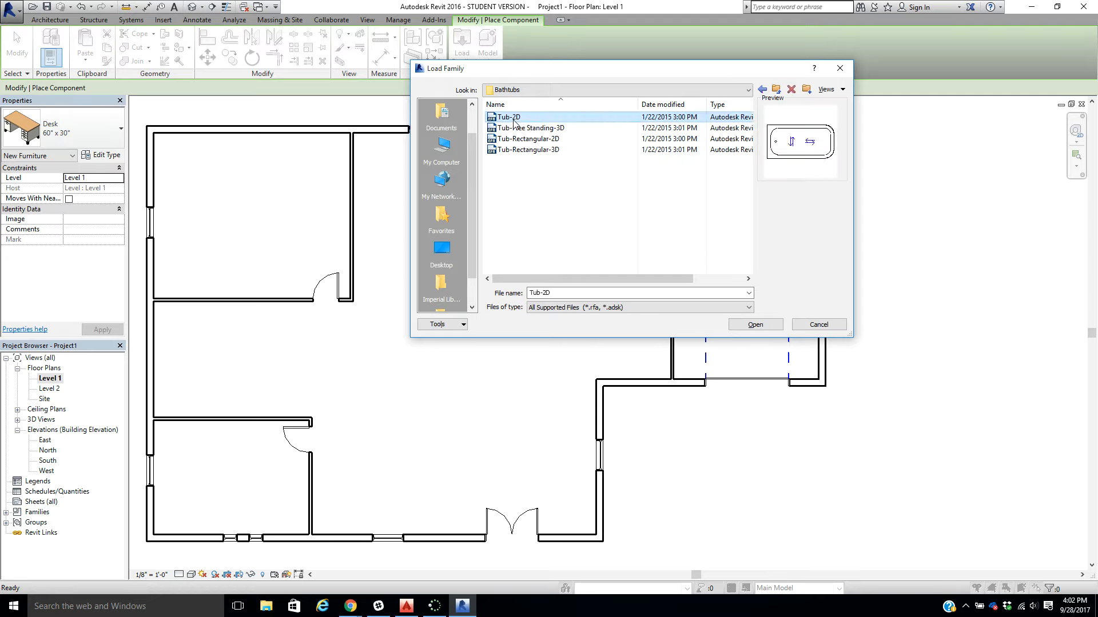
left_click(514, 129)
left_click(514, 140)
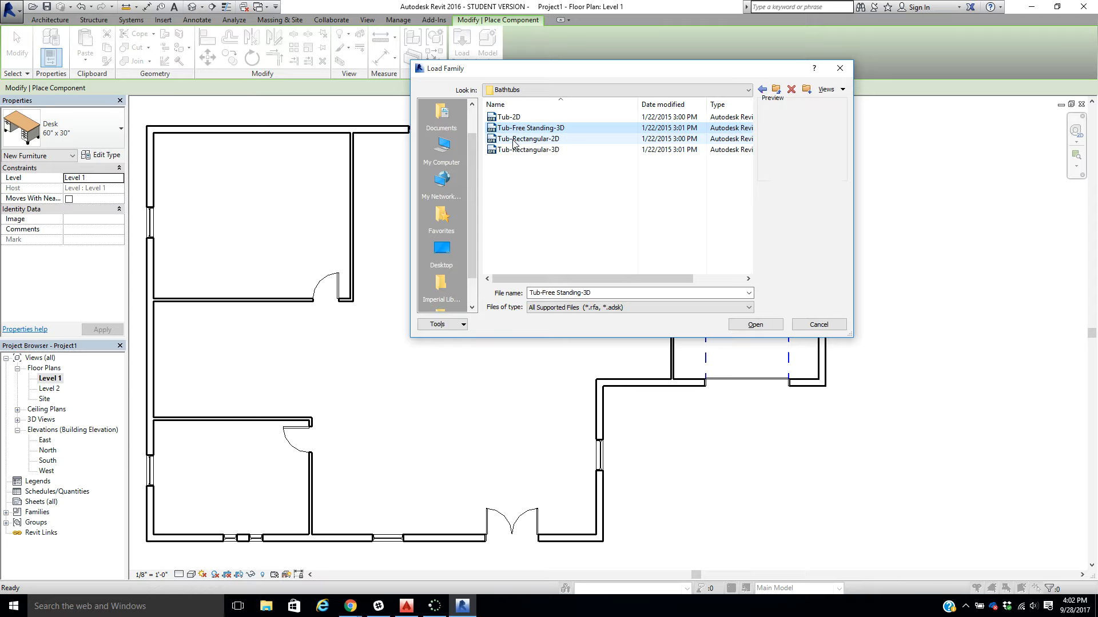
left_click(512, 151)
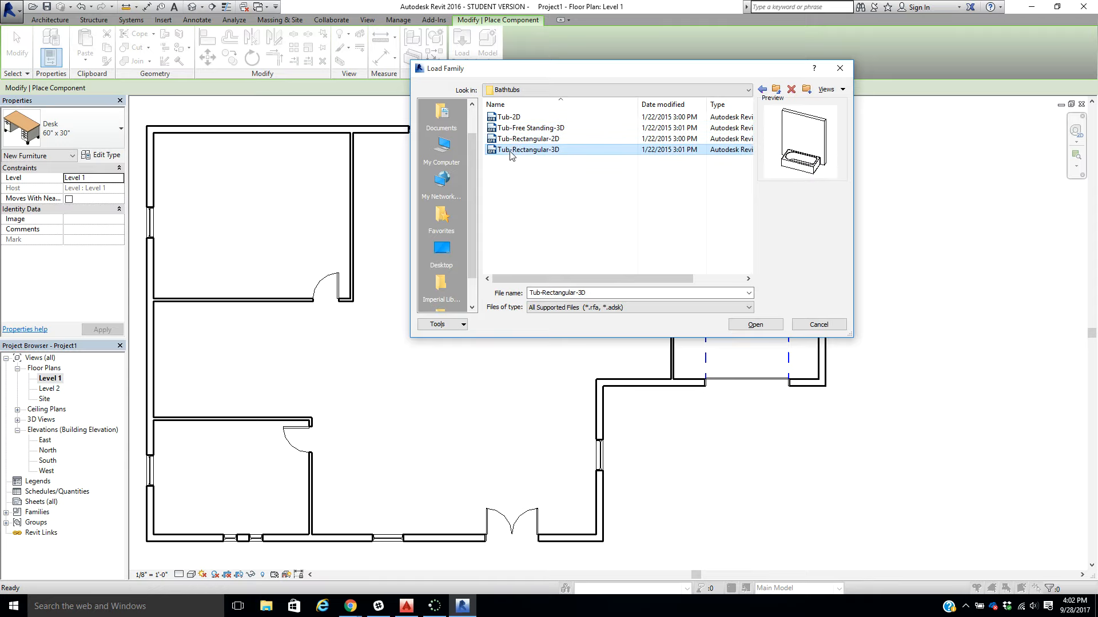
left_click(756, 324)
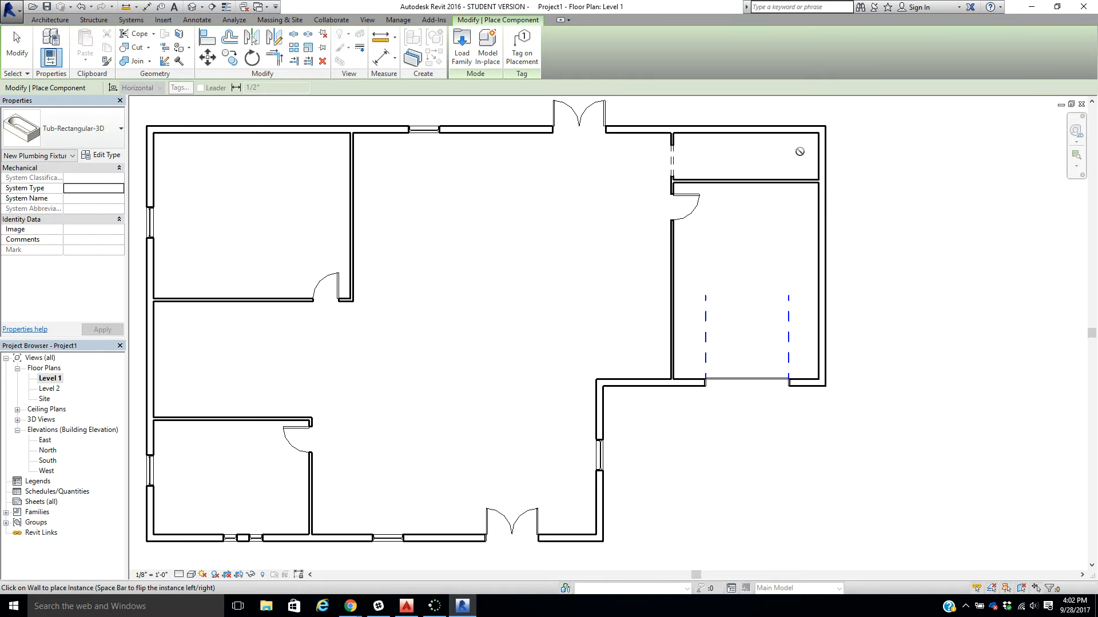
- Load the Toilet-Domestic-3D family from the library's Architectural > Fixtures > Water Closets folder
left_click(462, 46)
double_click(517, 118)
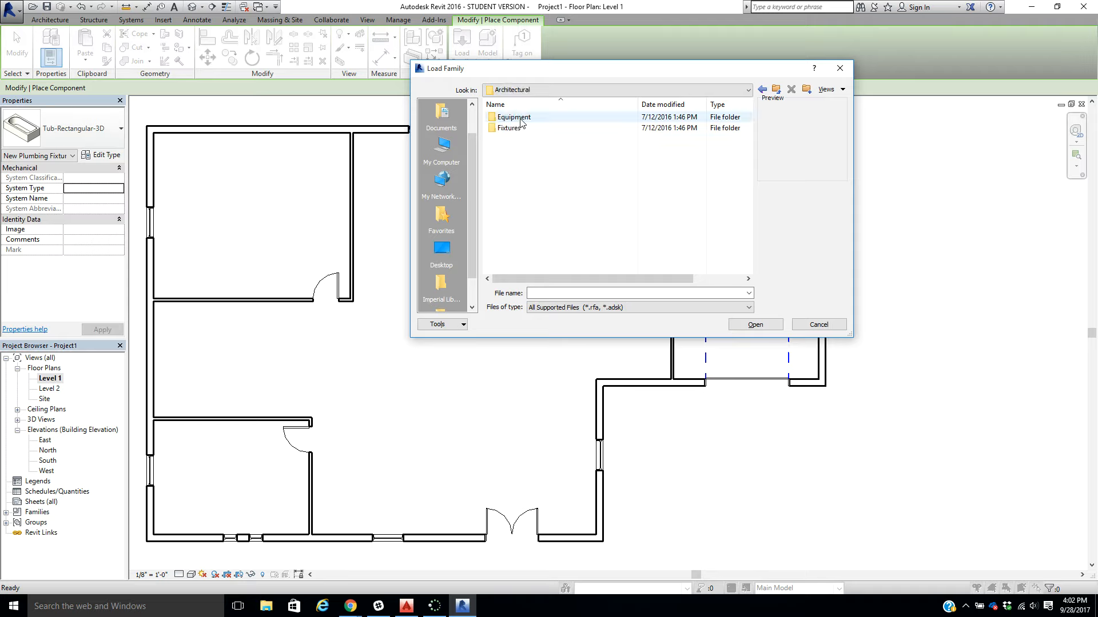
double_click(522, 127)
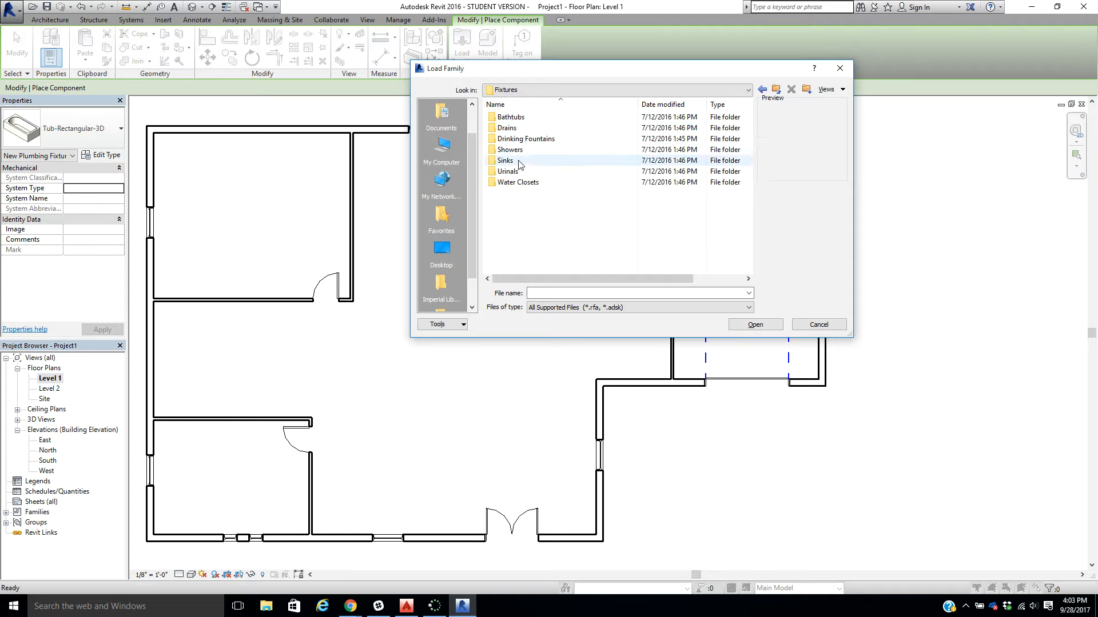
double_click(517, 182)
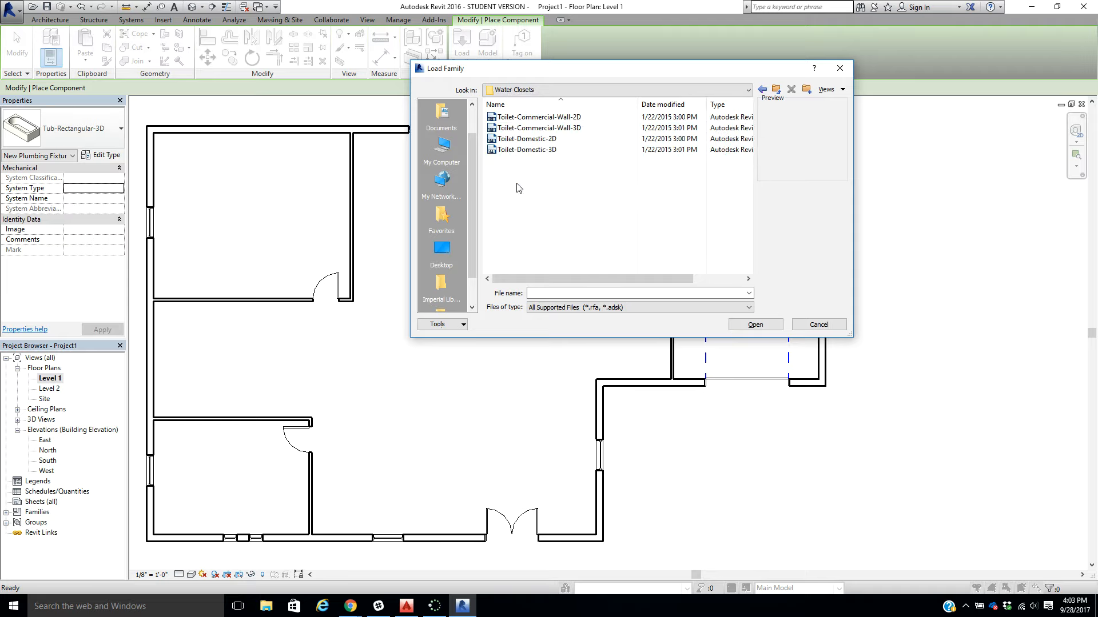
left_click(533, 152)
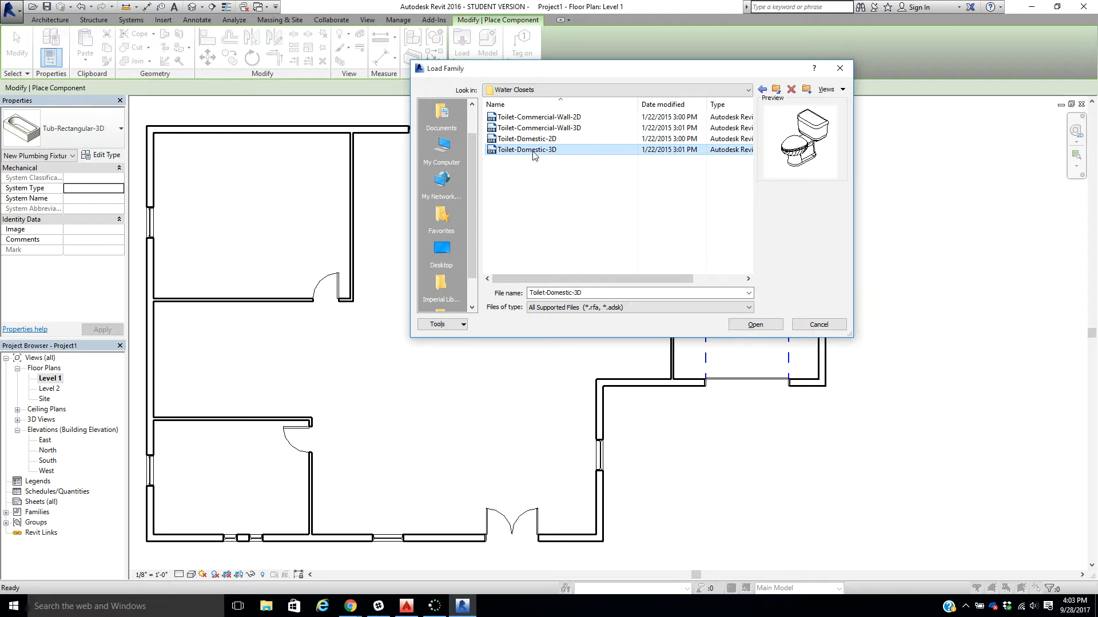
left_click(746, 325)
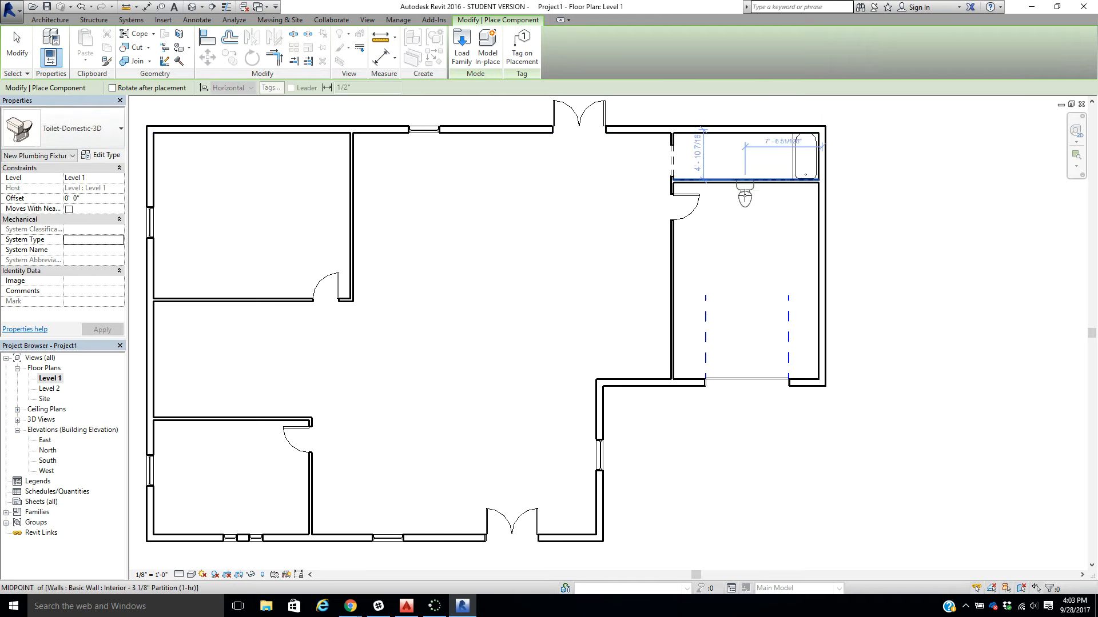
- Place the toilet beside the tub against the small upper-right room's lower partition and finish placing components
left_click(760, 166)
key("Escape")
key("Escape")
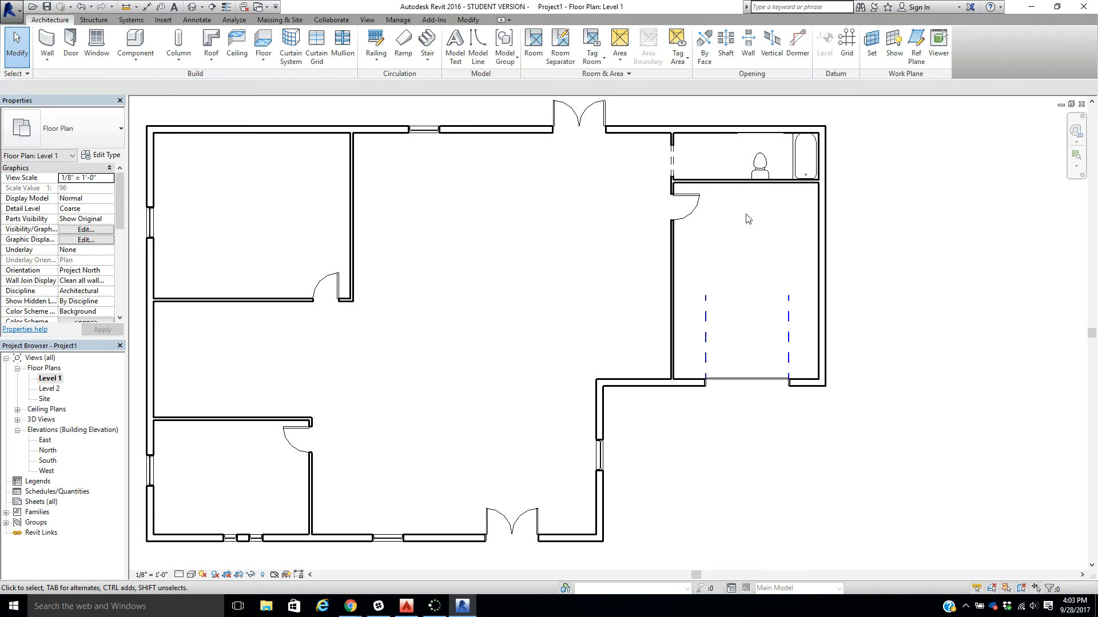
- Look over the model in the default 3D view and return to the Level 1 floor plan
left_click(192, 7)
scroll(648, 288, "down", 1)
middle_click_drag(763, 304, 91, 381)
middle_click_drag(240, 374, 378, 132)
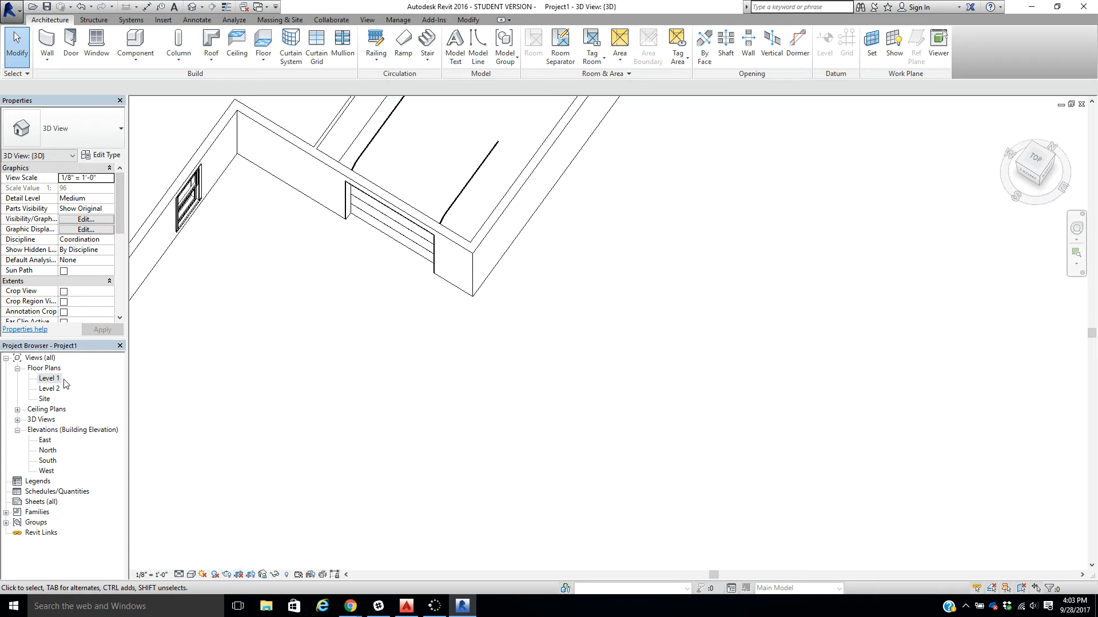
double_click(49, 378)
scroll(493, 289, "down", 2)
middle_click_drag(495, 291, 515, 300)
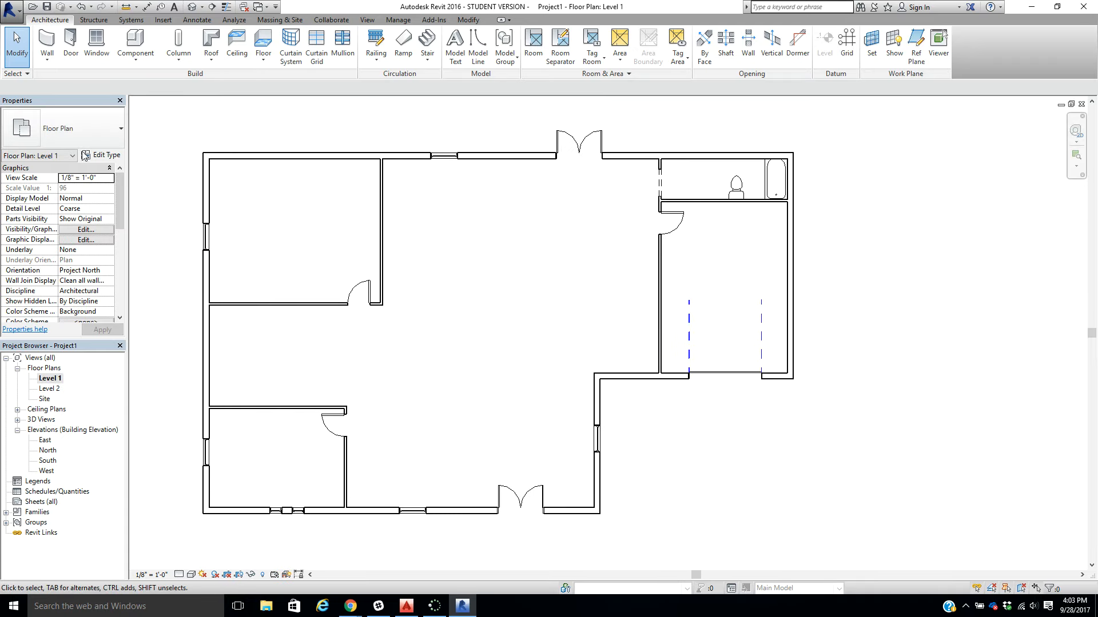
- Try to load several domestic appliance families, including Kitchenette - Small, from the library's Specialty Equipment > Domestic folder
left_click(136, 40)
left_click(462, 51)
double_click(515, 248)
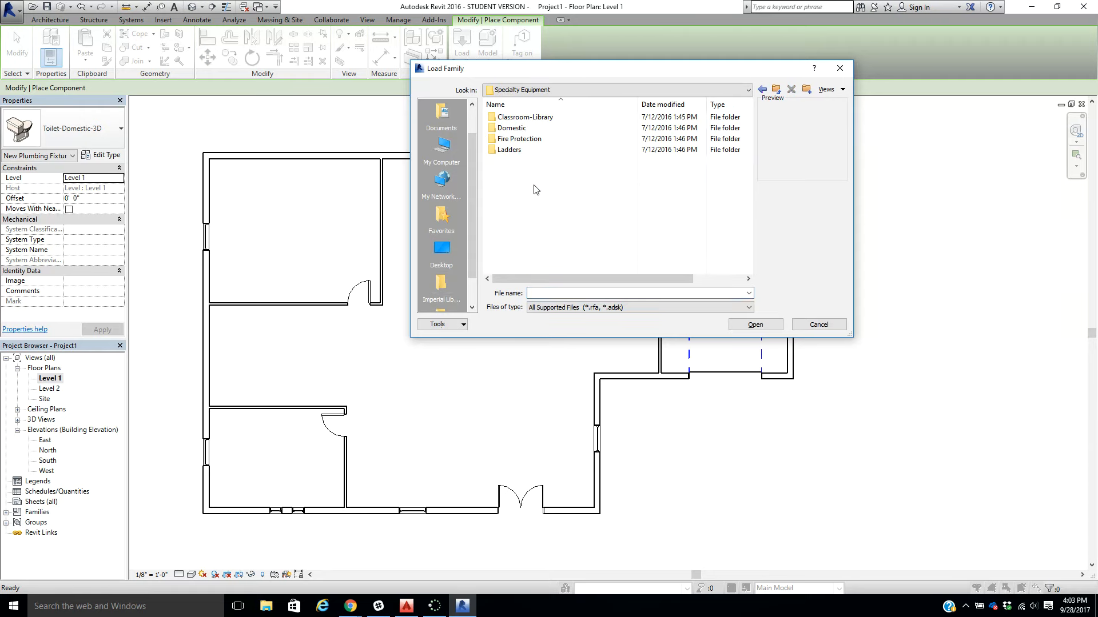
double_click(531, 129)
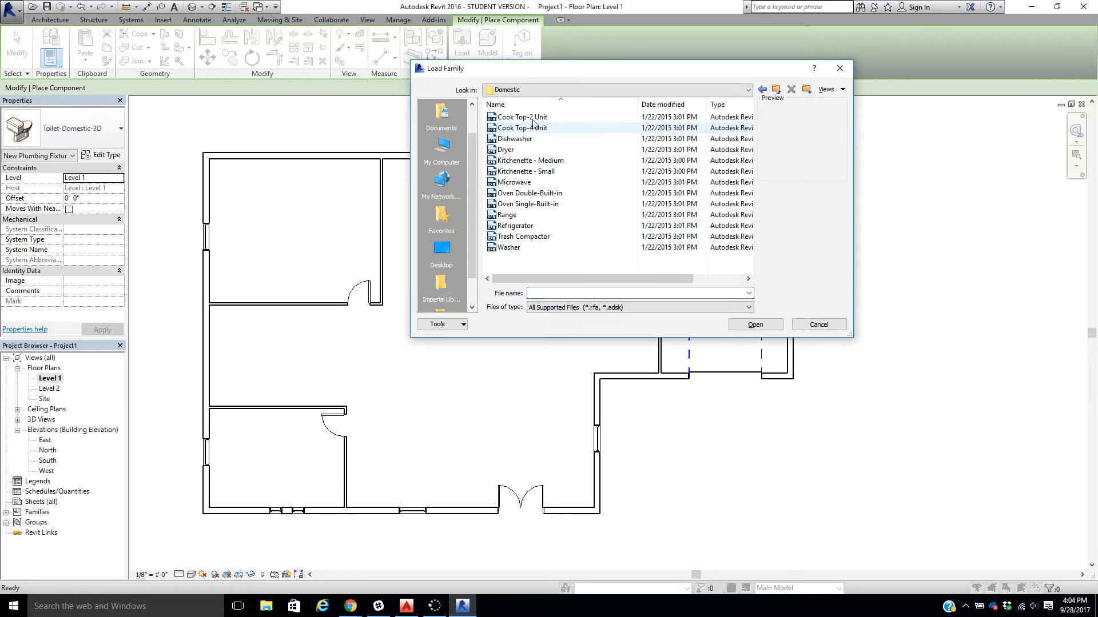
left_click(536, 117)
left_click(531, 129)
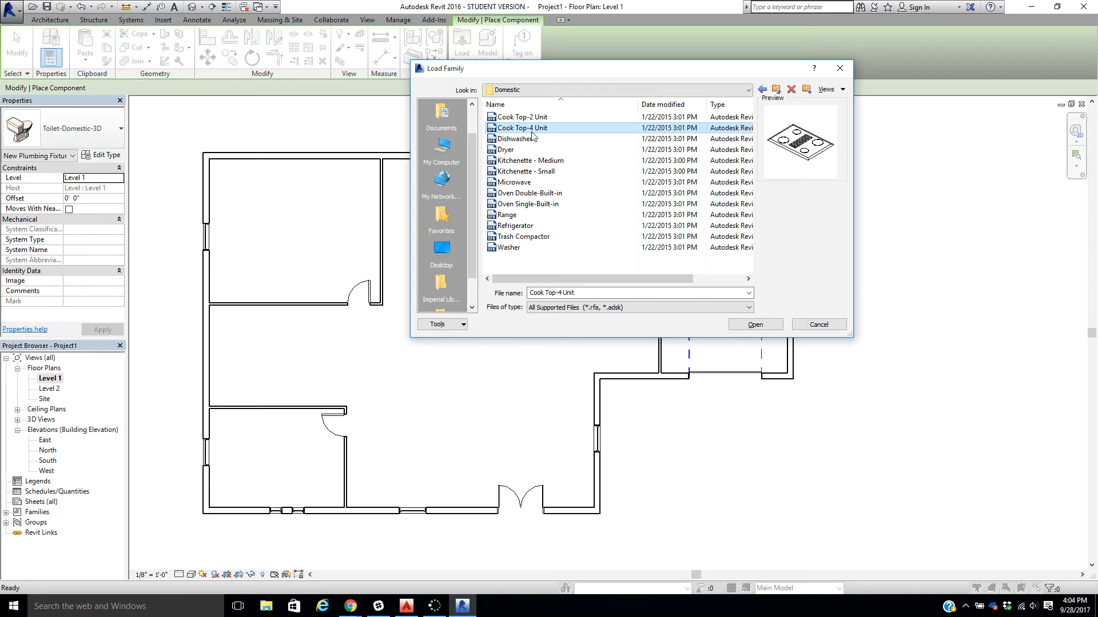
left_click(523, 140)
left_click(522, 152)
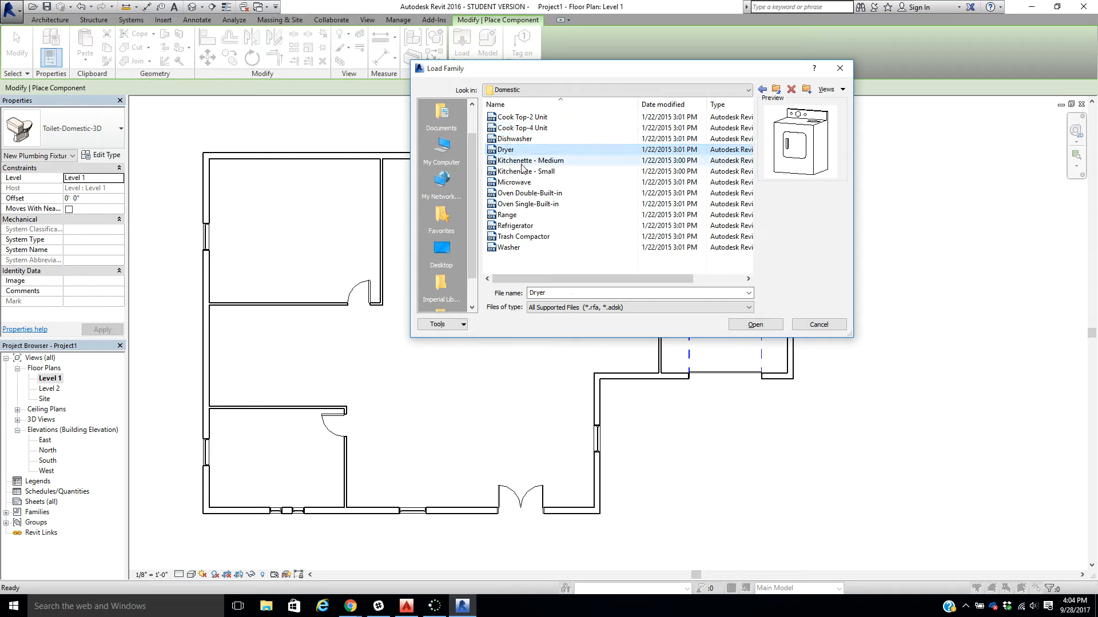
left_click(544, 118)
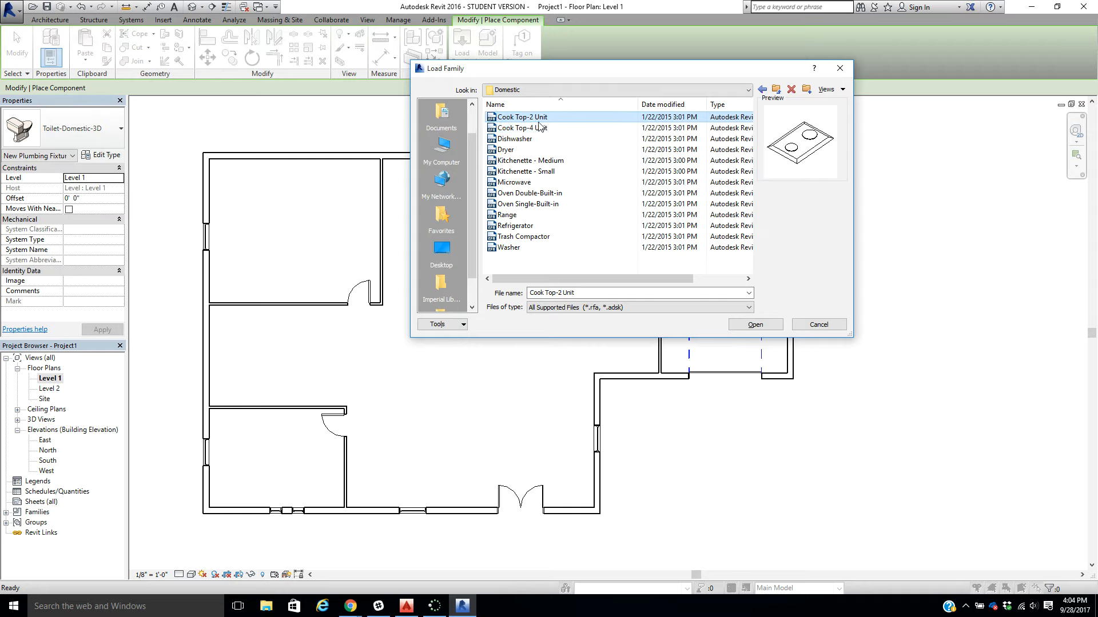
double_click(531, 160)
left_click(481, 275)
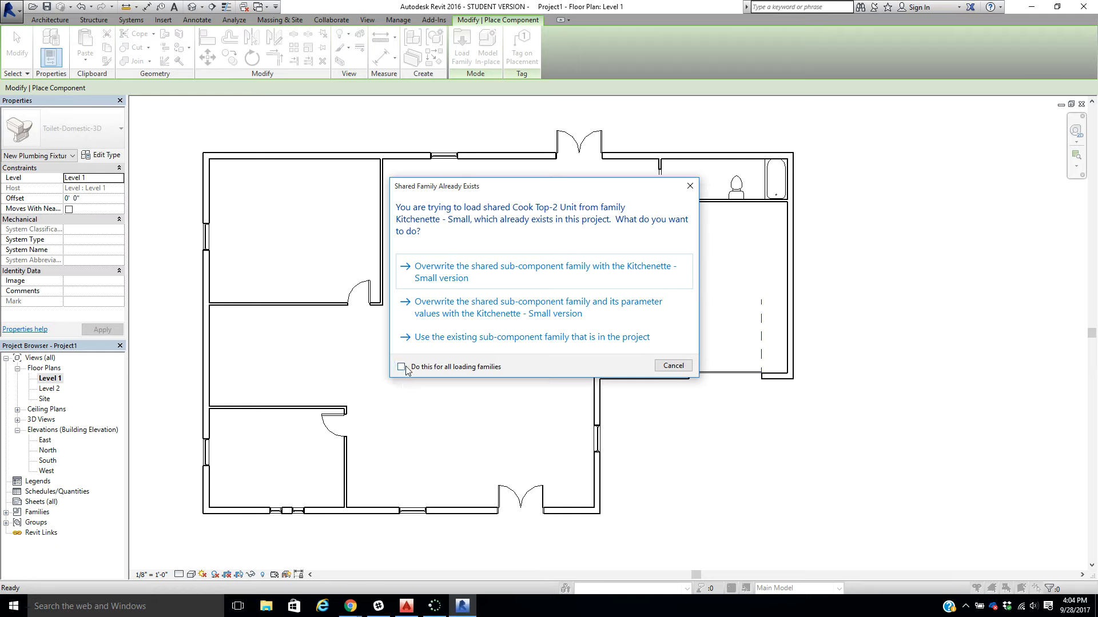
left_click(673, 366)
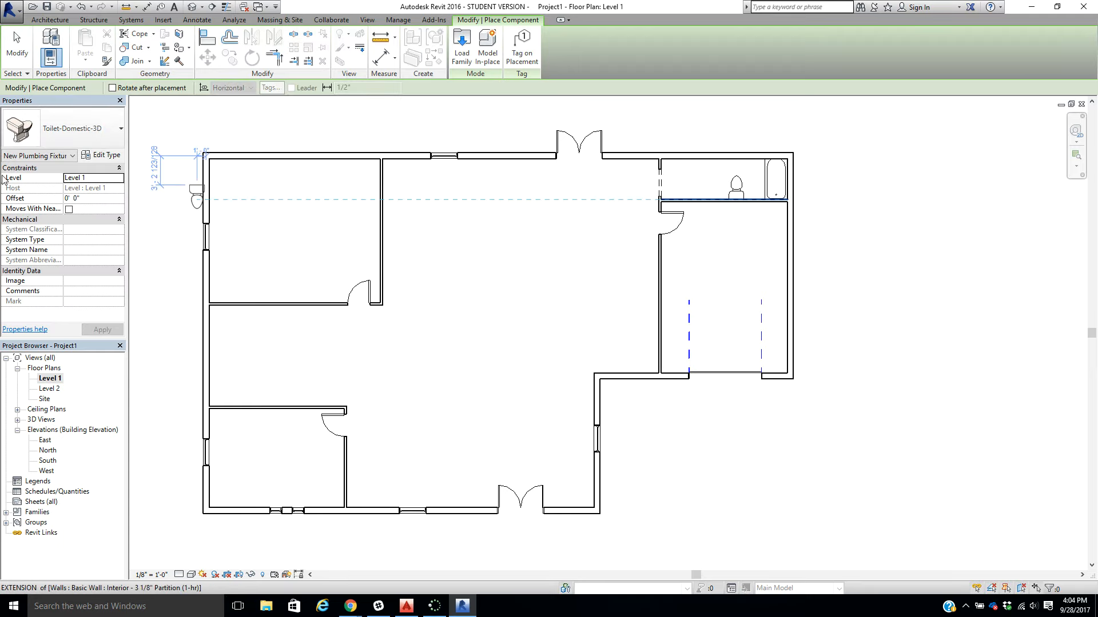
left_click(97, 124)
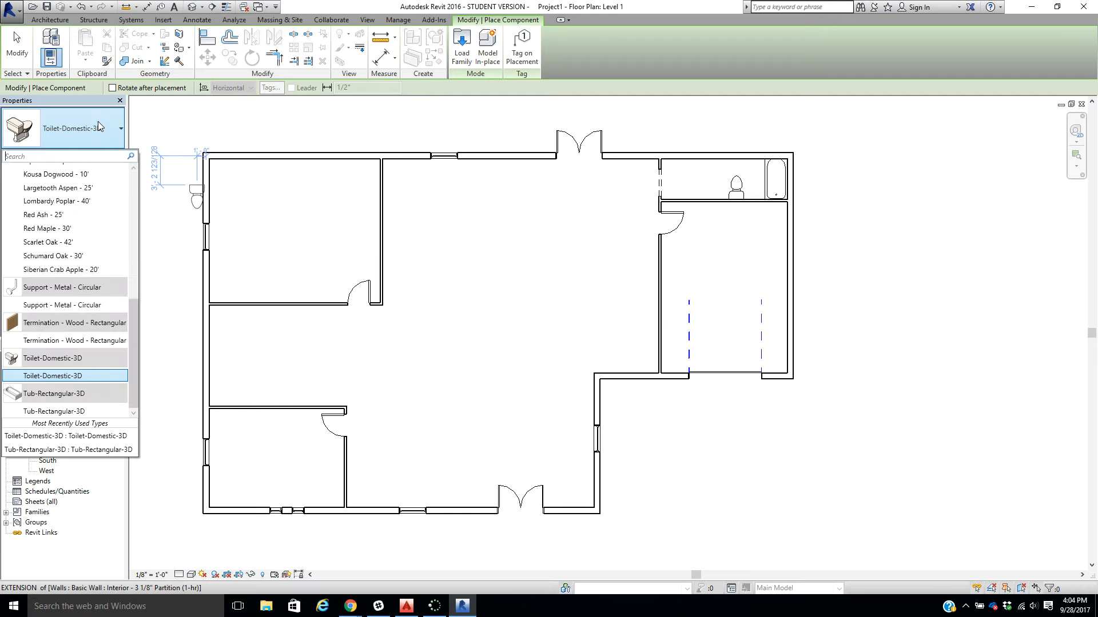
scroll(64, 240, "up", 10)
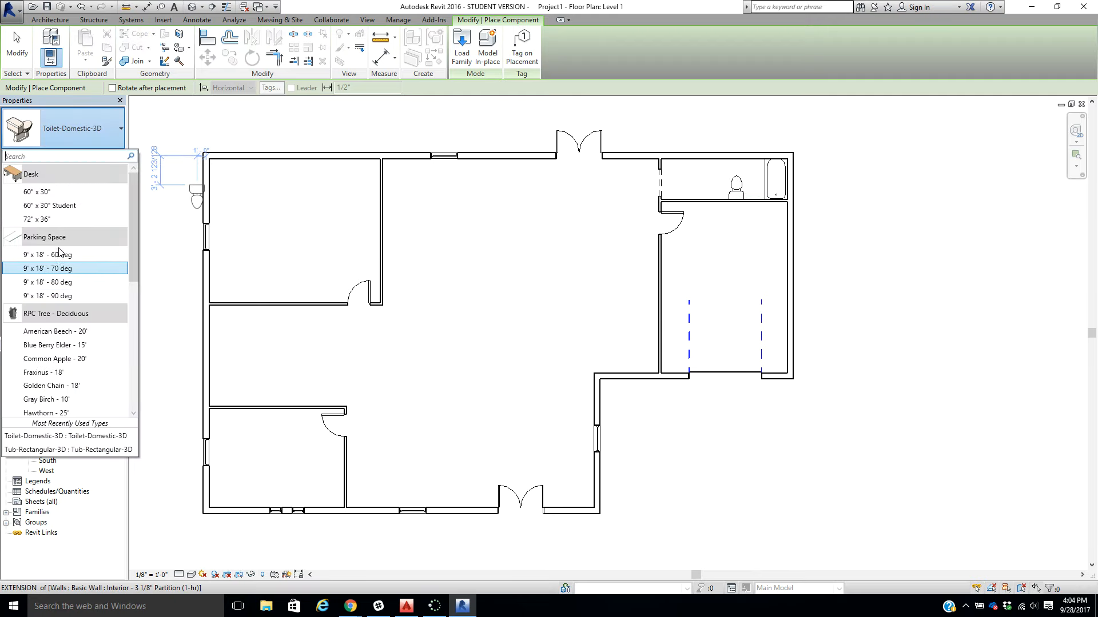
key("Escape")
key("Escape")
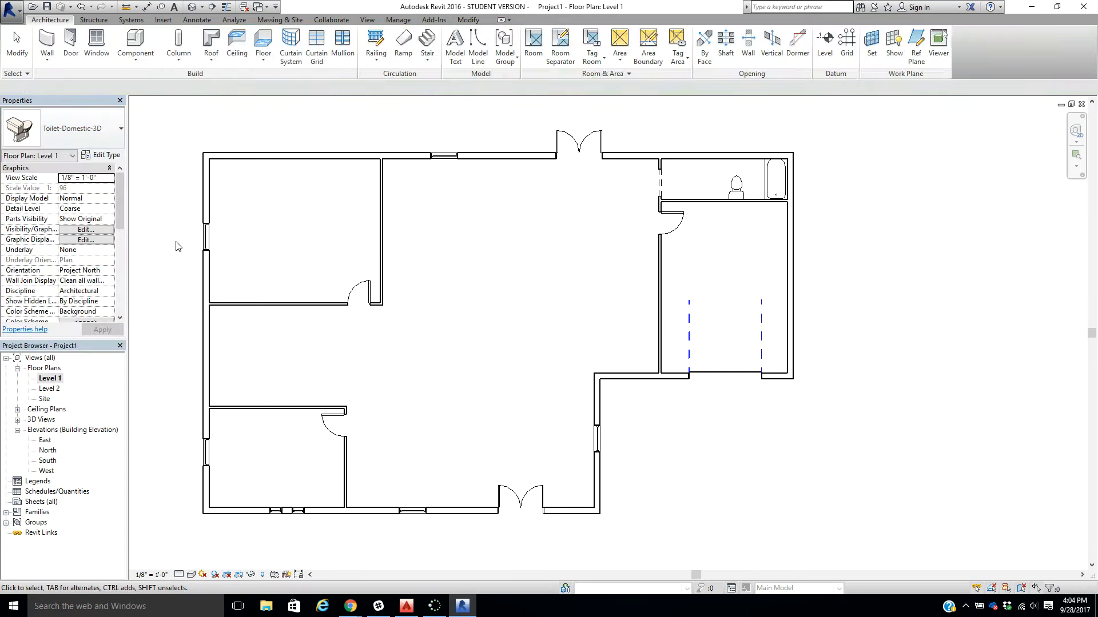
- Load Range, Refrigerator, Washer and Dryer from Specialty Equipment > Domestic and place a 27" x 25" x 35" washer against the bathroom partition in the garage's outer corner
left_click(147, 44)
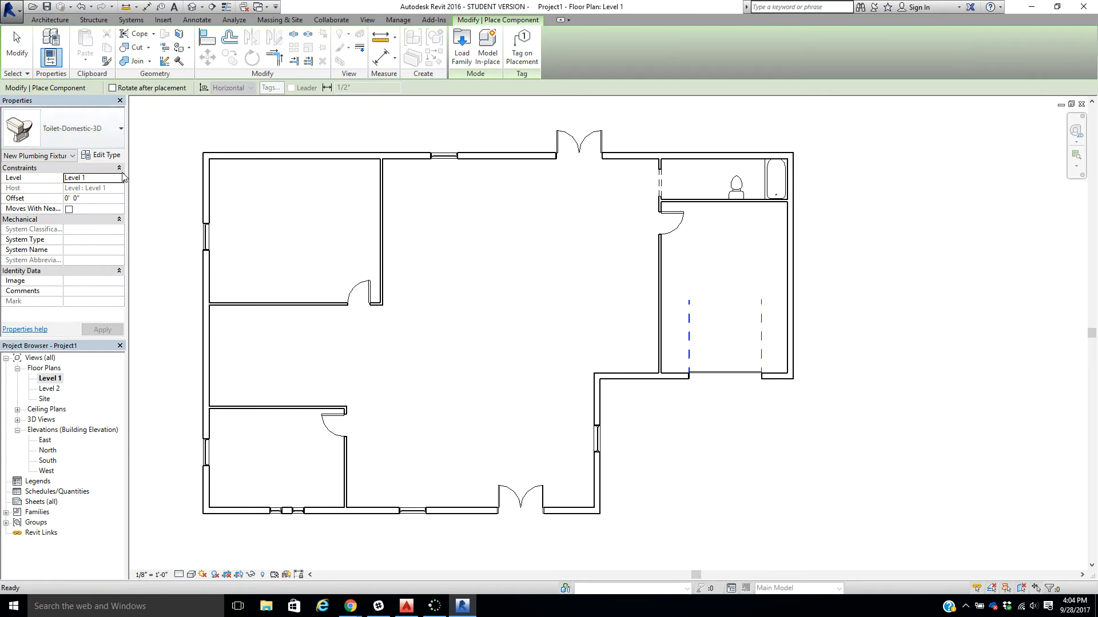
left_click(114, 134)
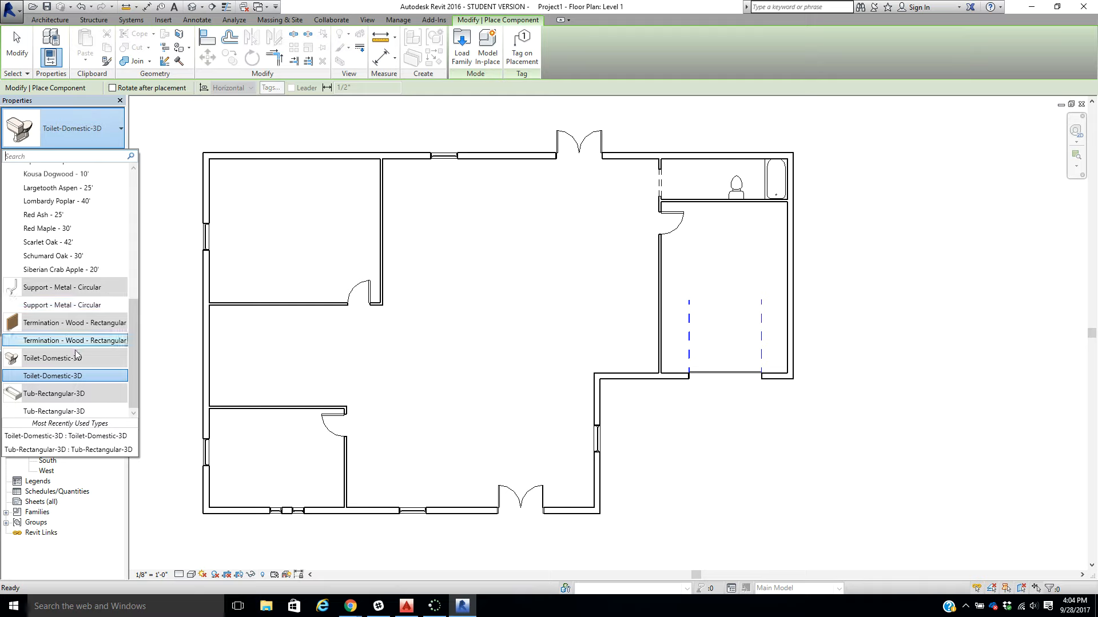
left_click_drag(133, 392, 117, 434)
left_click(462, 43)
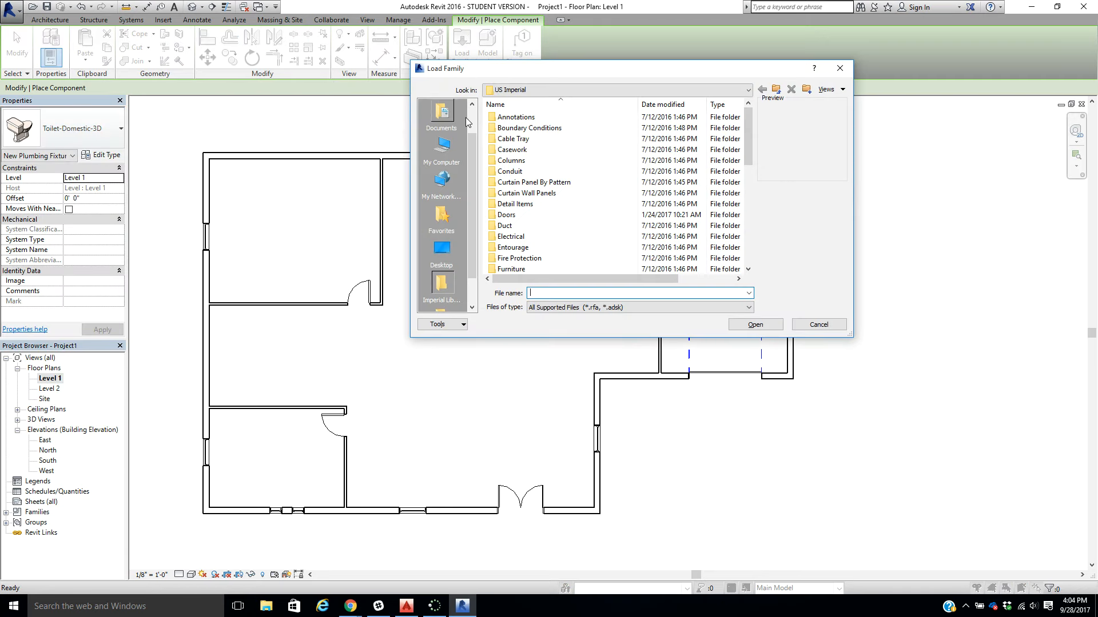
scroll(557, 208, "down", 8)
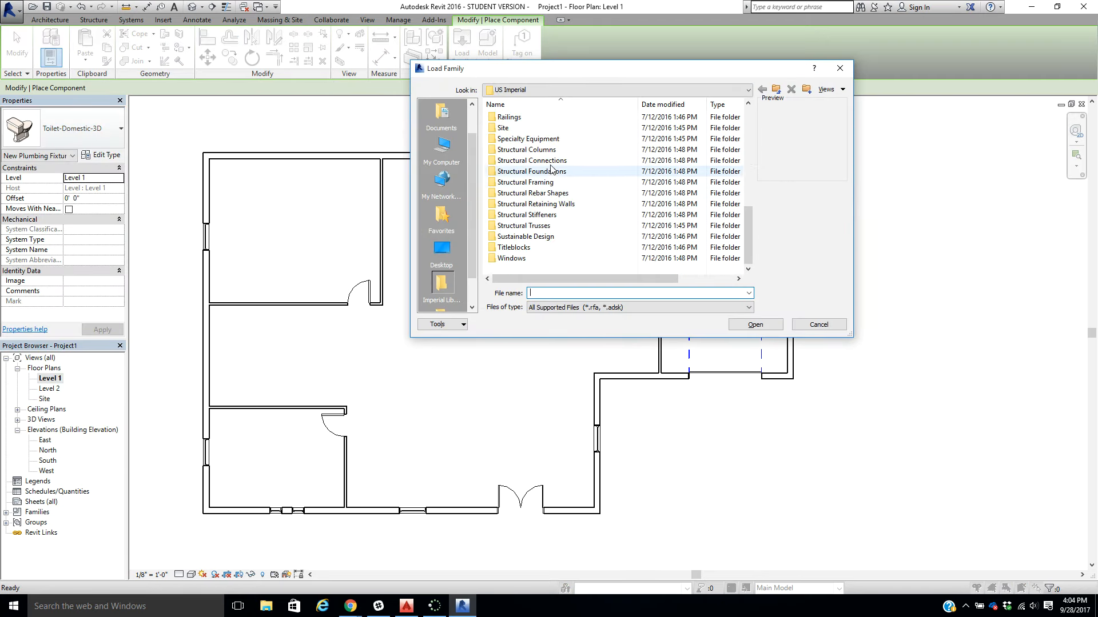
double_click(550, 138)
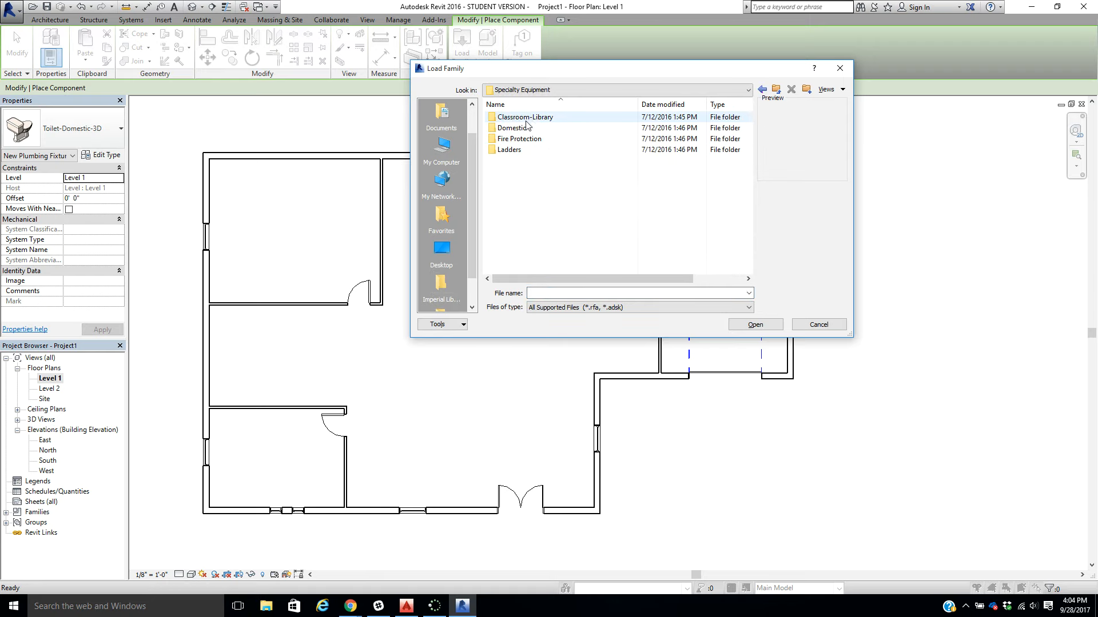
double_click(526, 130)
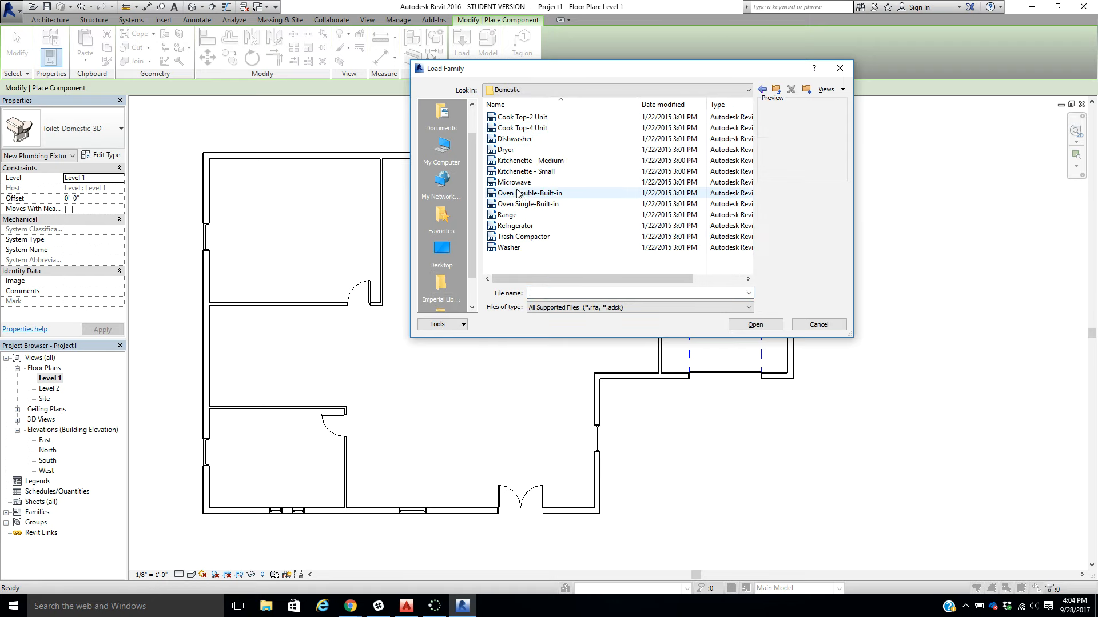
left_click(512, 227)
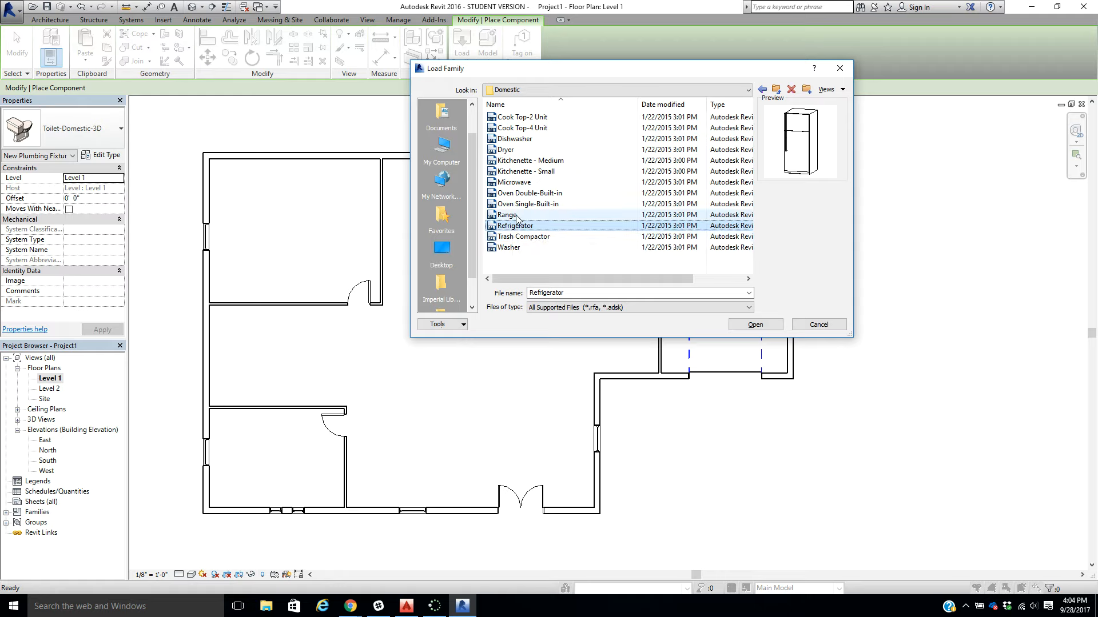
left_click(516, 217, "ctrl")
left_click(515, 248, "ctrl")
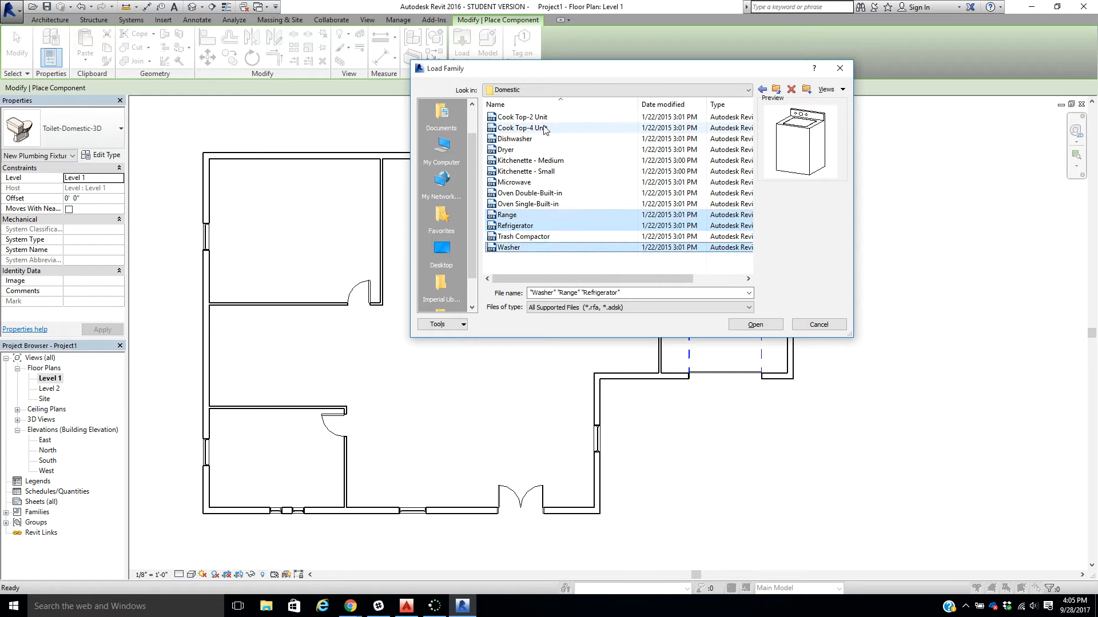
left_click(517, 150, "ctrl")
left_click(755, 325)
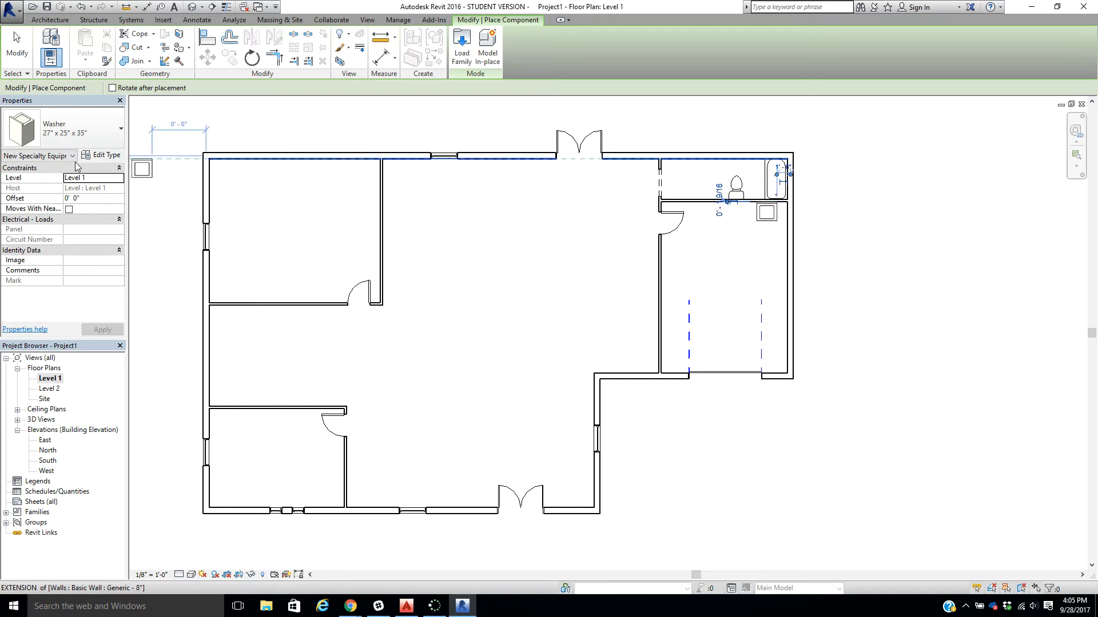
left_click(110, 129)
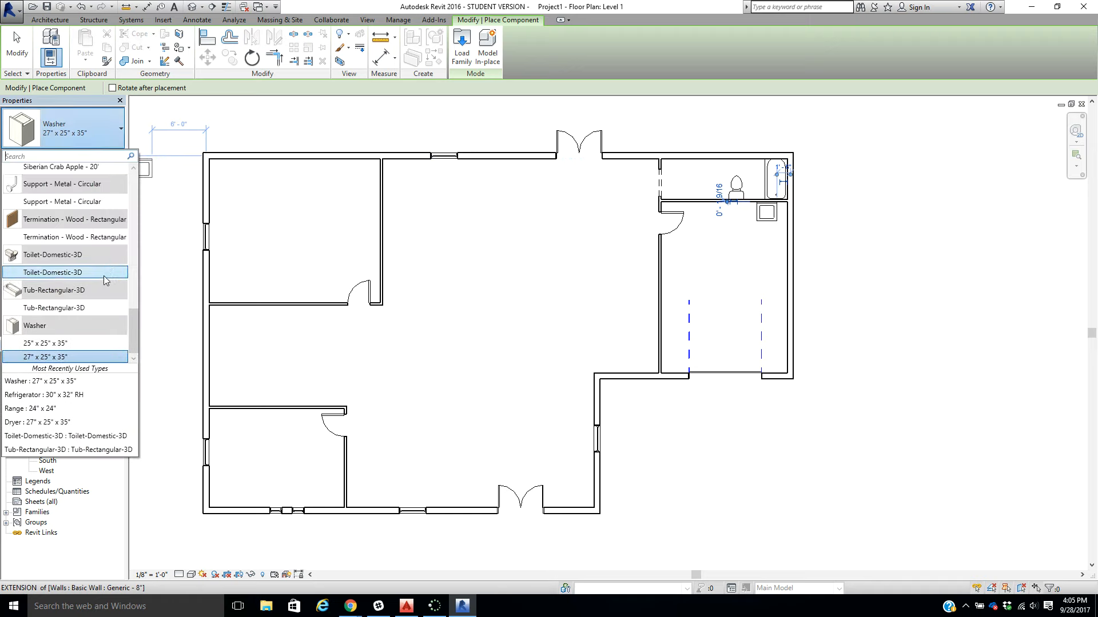
scroll(111, 252, "up", 3)
scroll(120, 263, "up", 1)
key("Escape")
key("Escape")
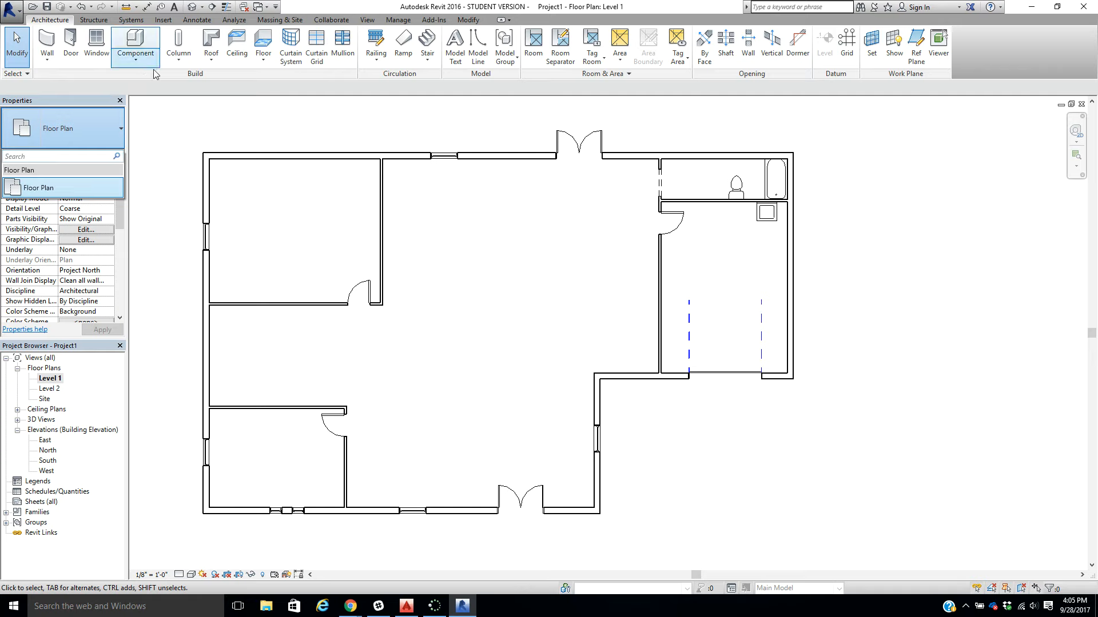
- Place a 30" x 26" Range against the outer wall of the open nook between the two left-hand rooms
left_click(152, 48)
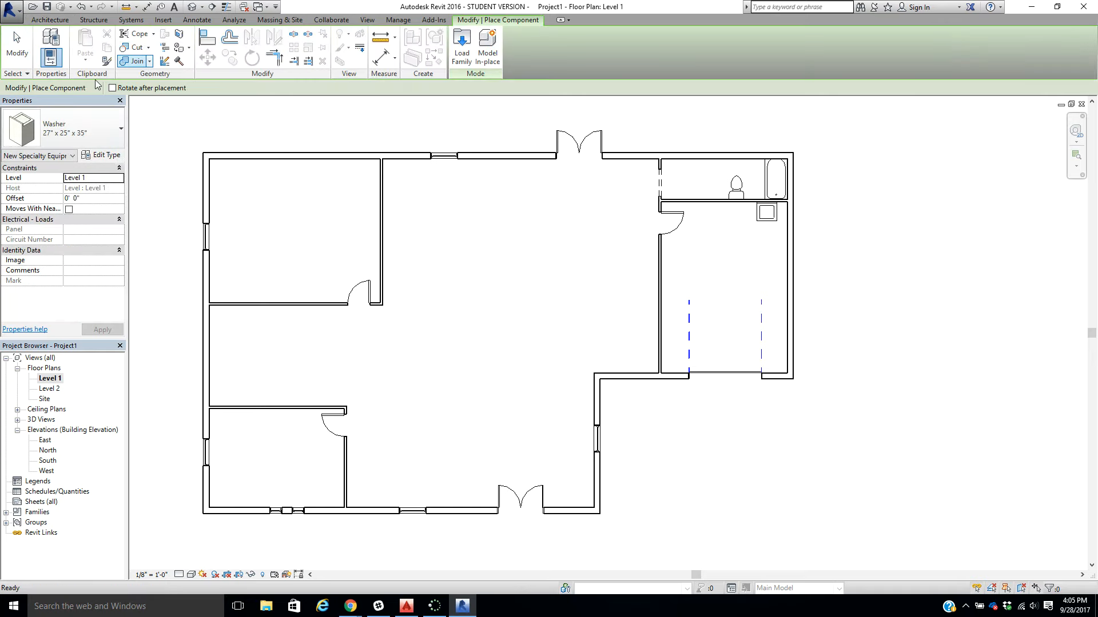
left_click(100, 129)
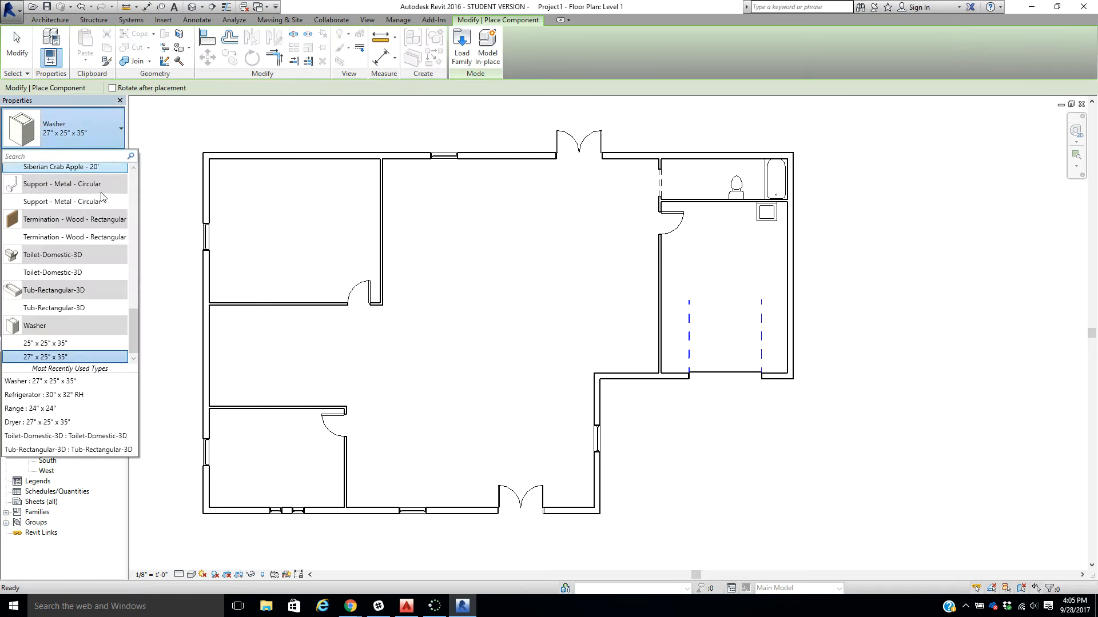
scroll(105, 239, "up", 5)
scroll(105, 239, "up", 8)
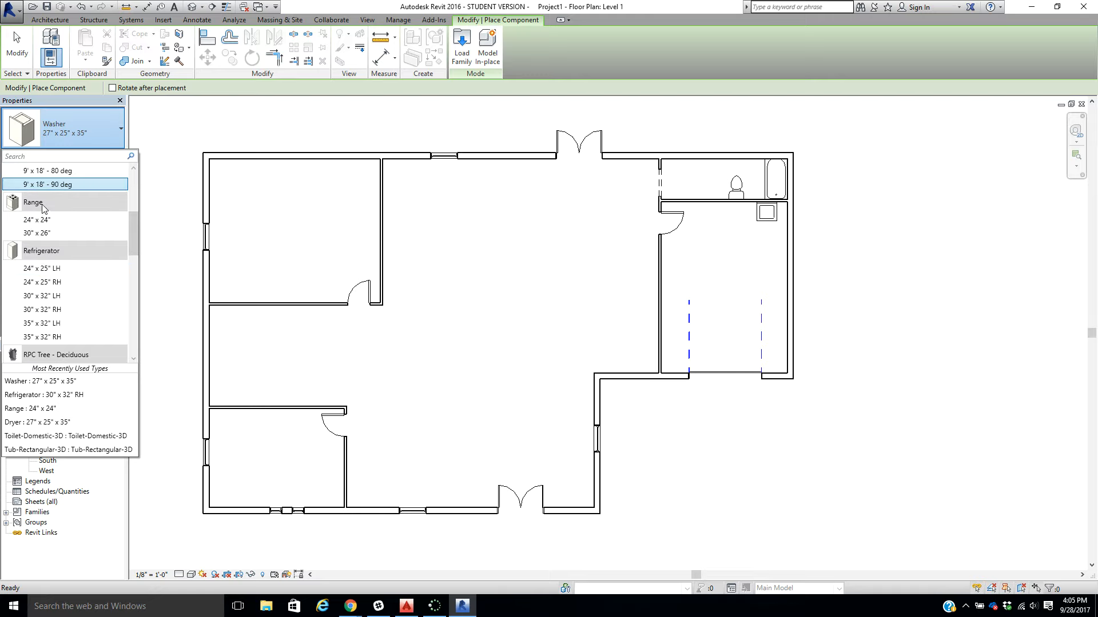
left_click(39, 233)
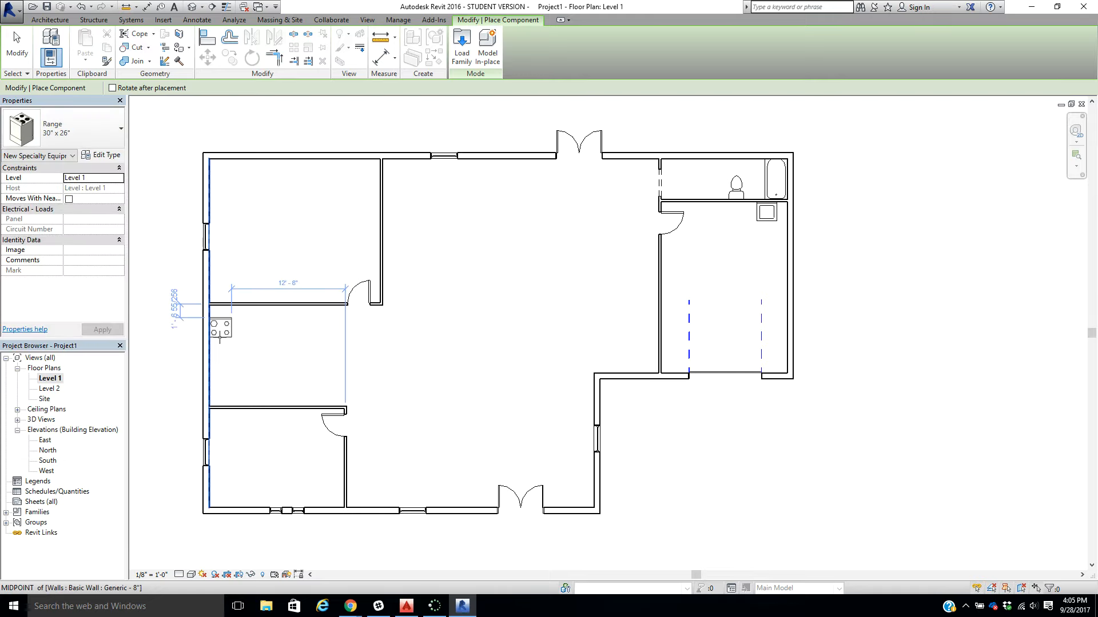
left_click(230, 347)
key("Escape")
key("Escape")
- Rotate the range so its long side runs along the outer wall and move it flush against that wall
scroll(229, 343, "up", 2)
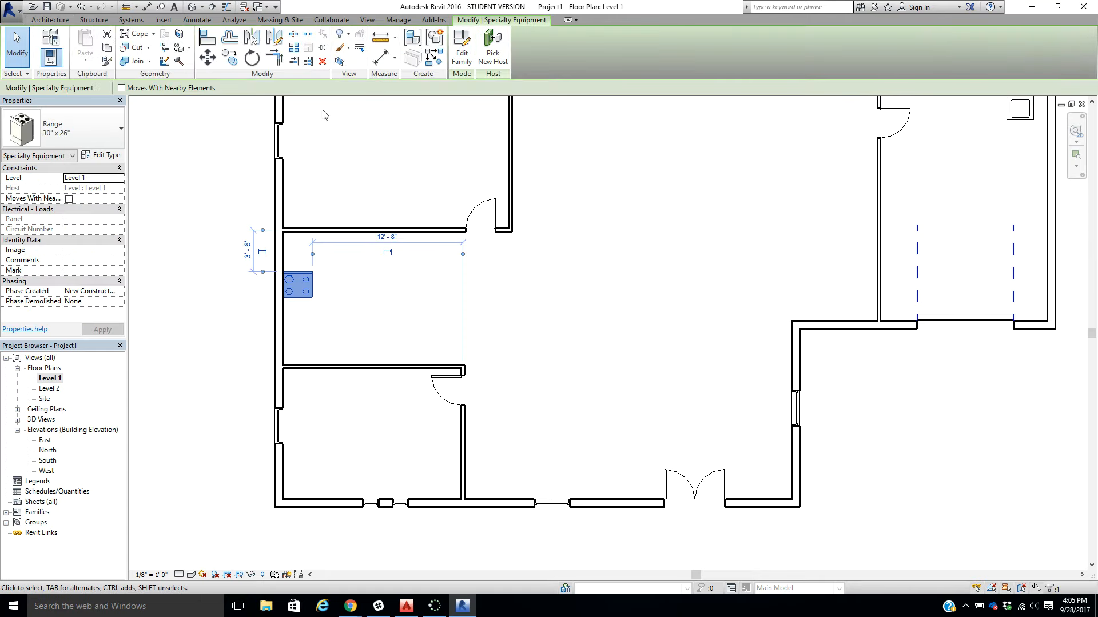
key("space")
left_click(212, 62)
left_click(298, 272)
left_click(284, 274)
key("Escape")
scroll(366, 369, "down", 1)
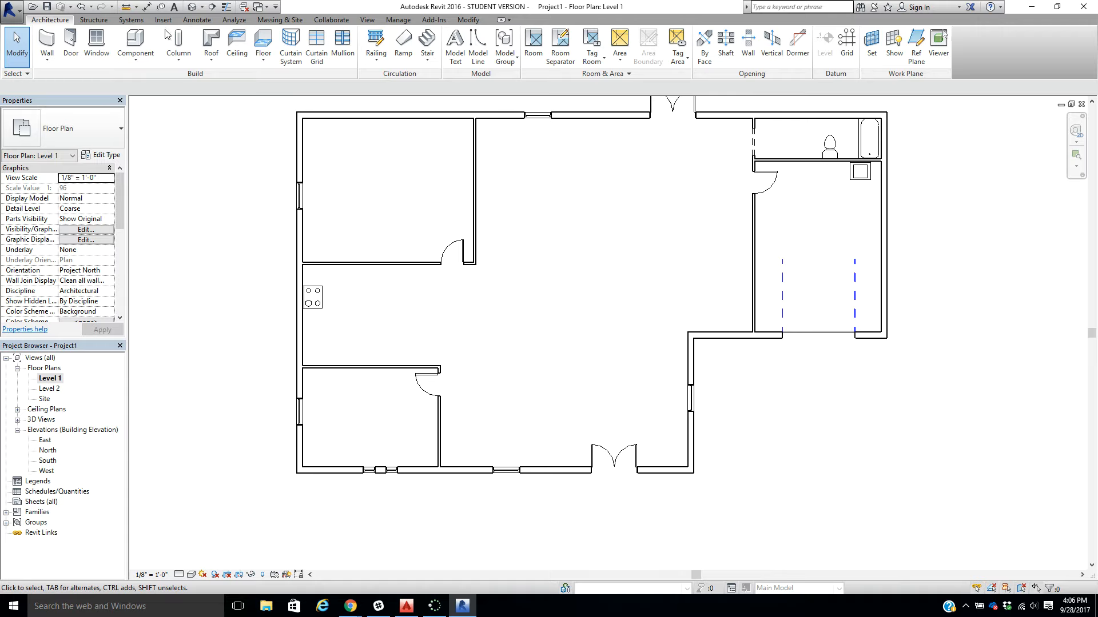
- Start loading another component family from the library's Casework > Base Cabinets folder
left_click(135, 39)
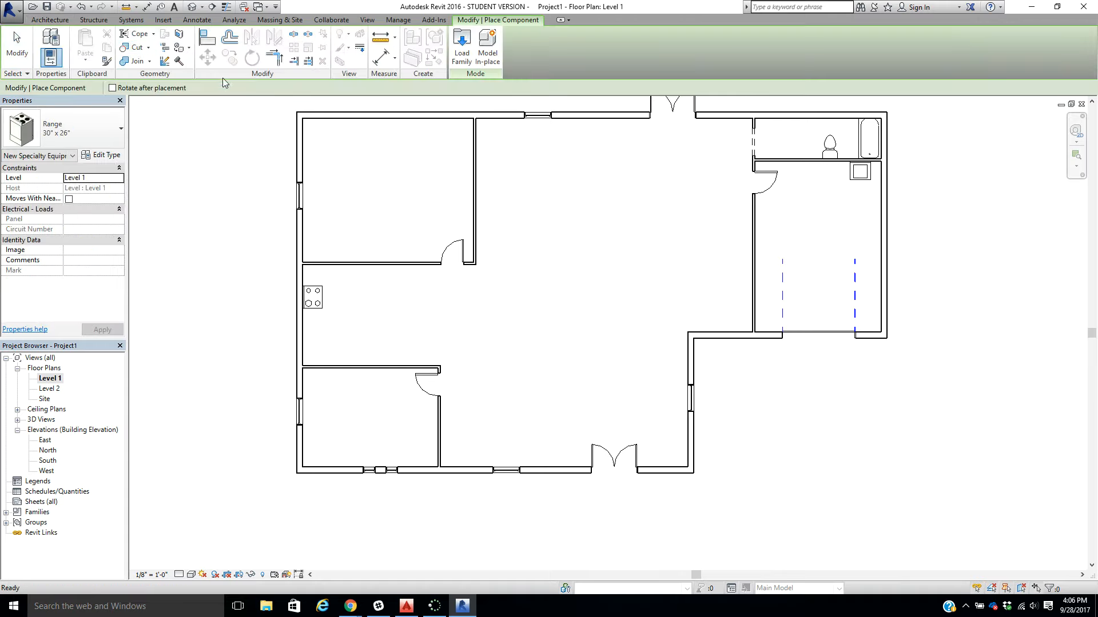
left_click(460, 46)
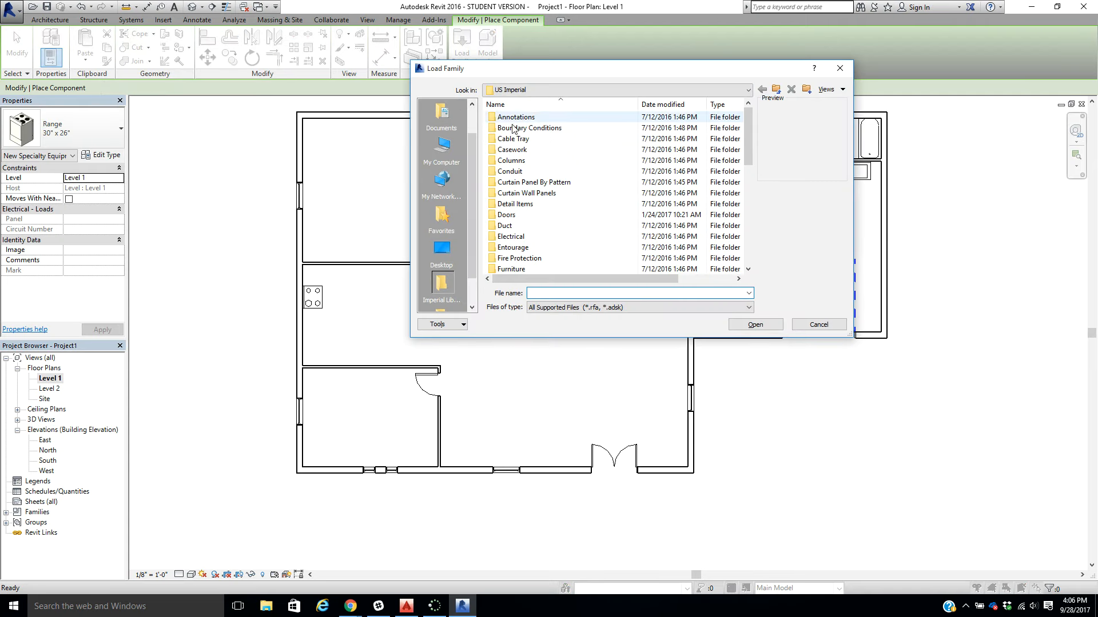
double_click(510, 150)
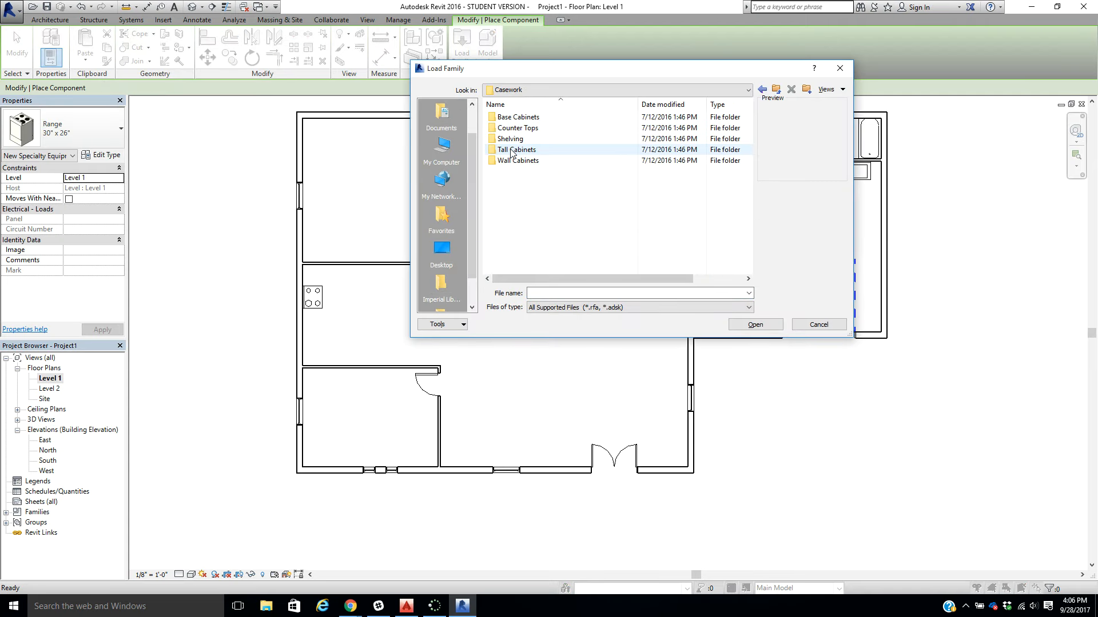
double_click(524, 118)
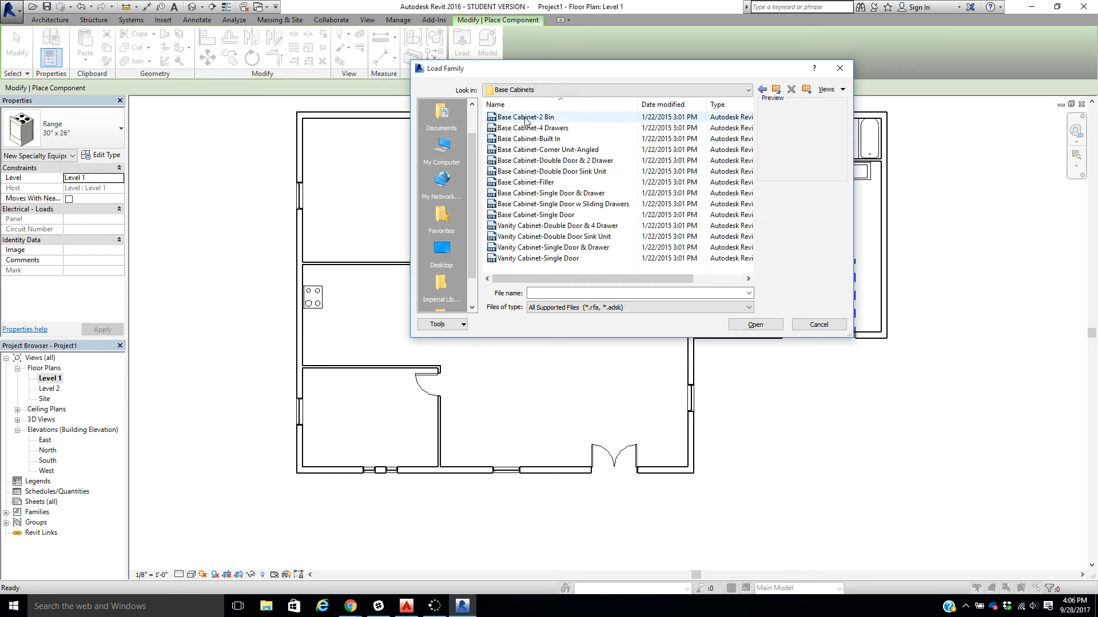
- Preview the base cabinet families and load Base Cabinet-4 Drawers and Base Cabinet-2 Bin into the project
left_click(525, 117)
left_click(524, 128)
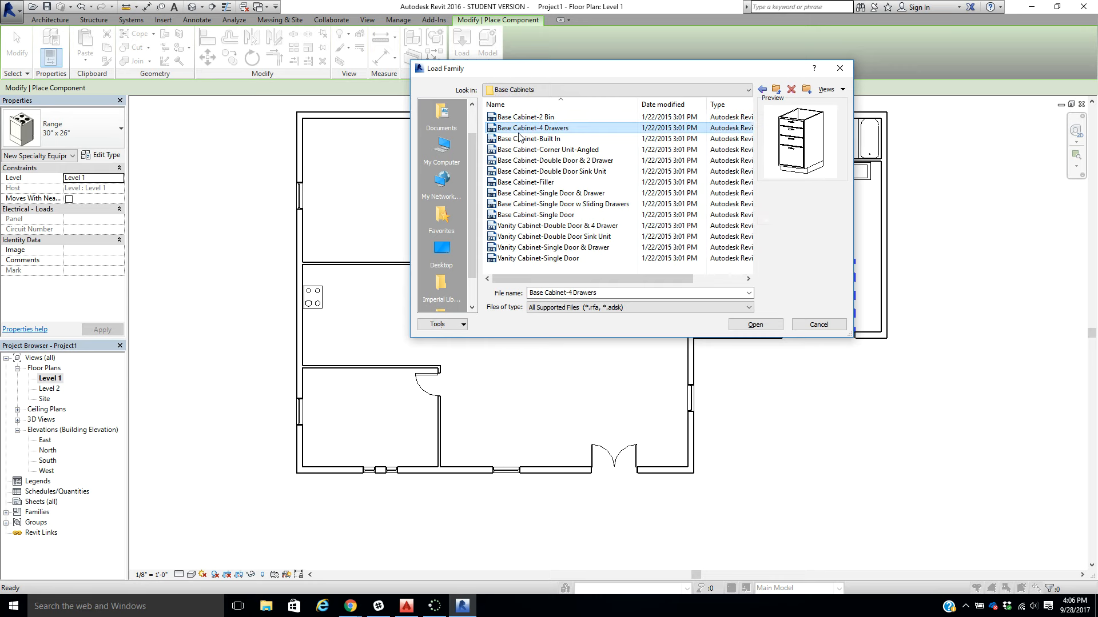
left_click(519, 150)
left_click(519, 171)
left_click(521, 193)
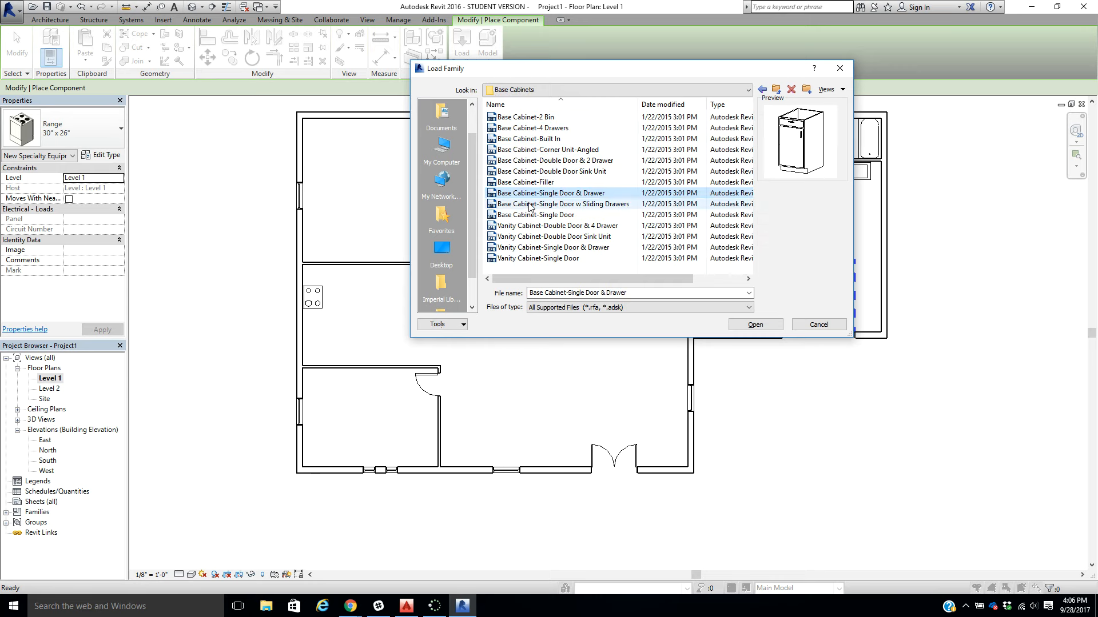
left_click(520, 215)
left_click(523, 118)
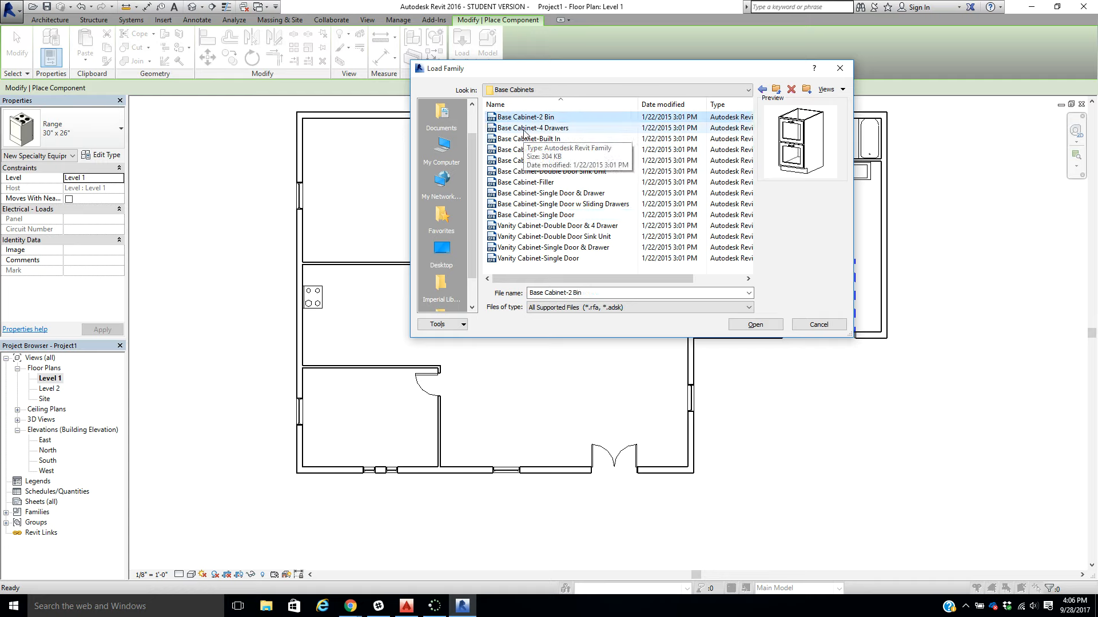
left_click(524, 130)
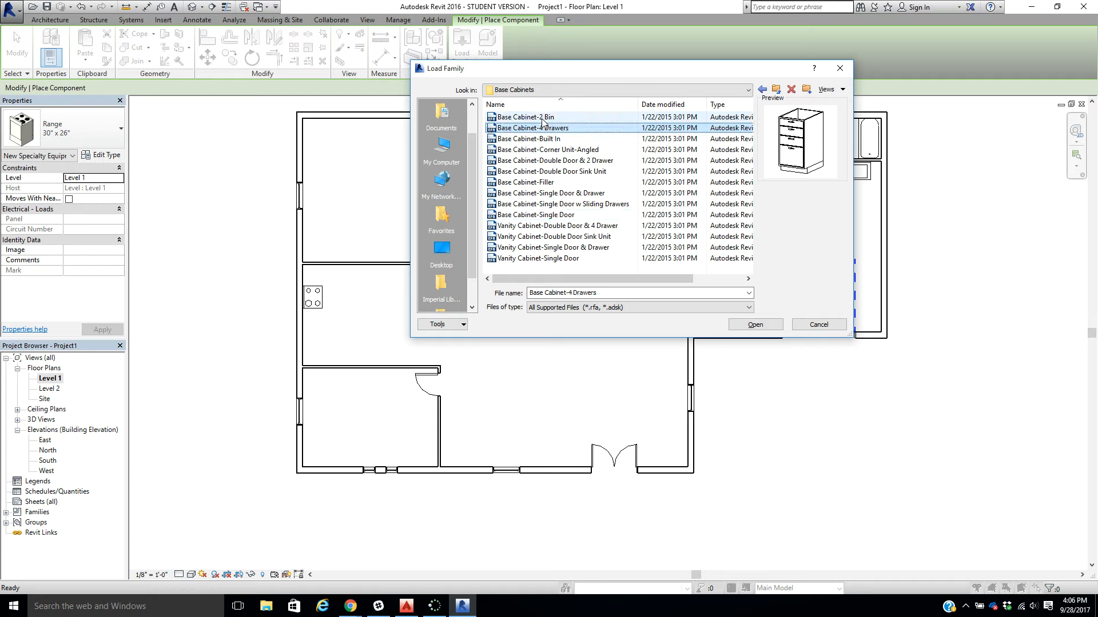
left_click(545, 119, "ctrl")
left_click(755, 325)
- Place two 18" Base Cabinet-4 Drawers units in a row in the kitchen nook below the range, and end placement
left_click(320, 333)
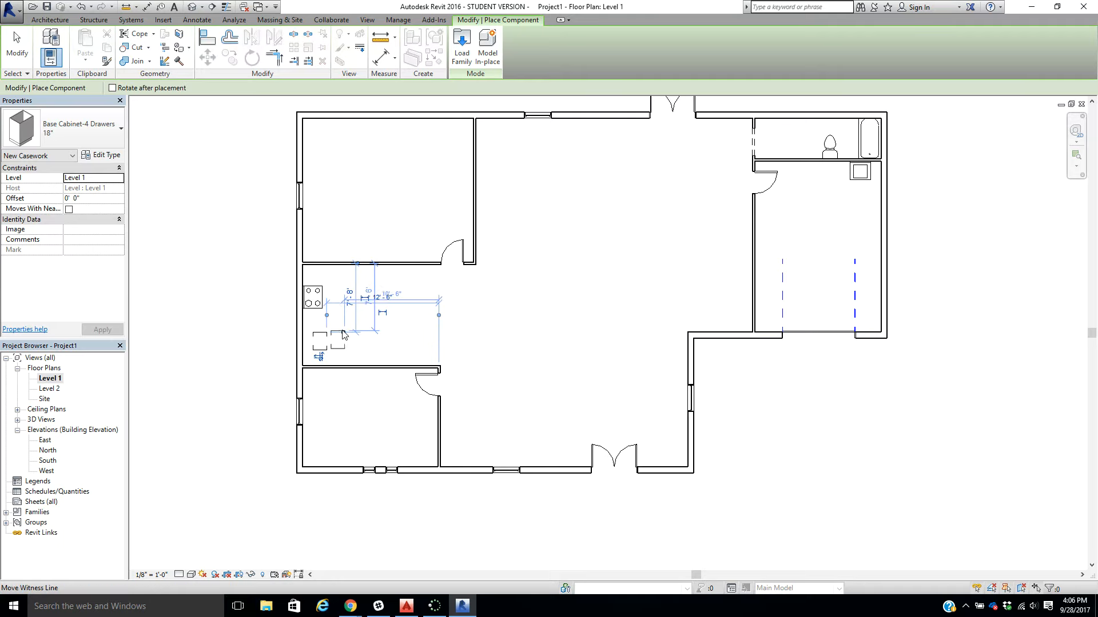
right_click(345, 318)
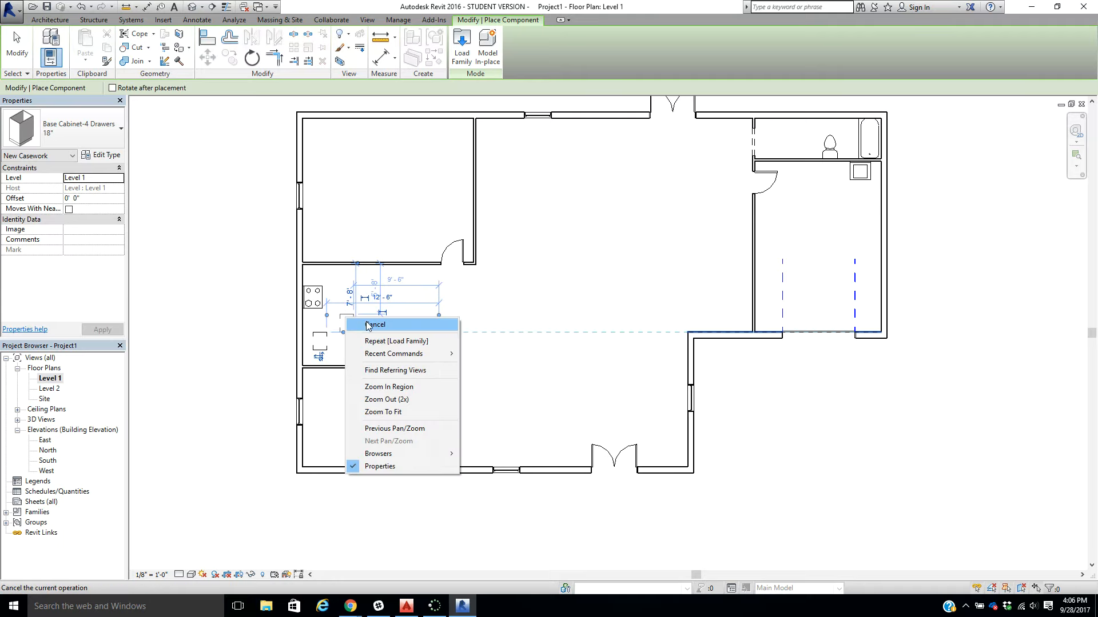
left_click(369, 325)
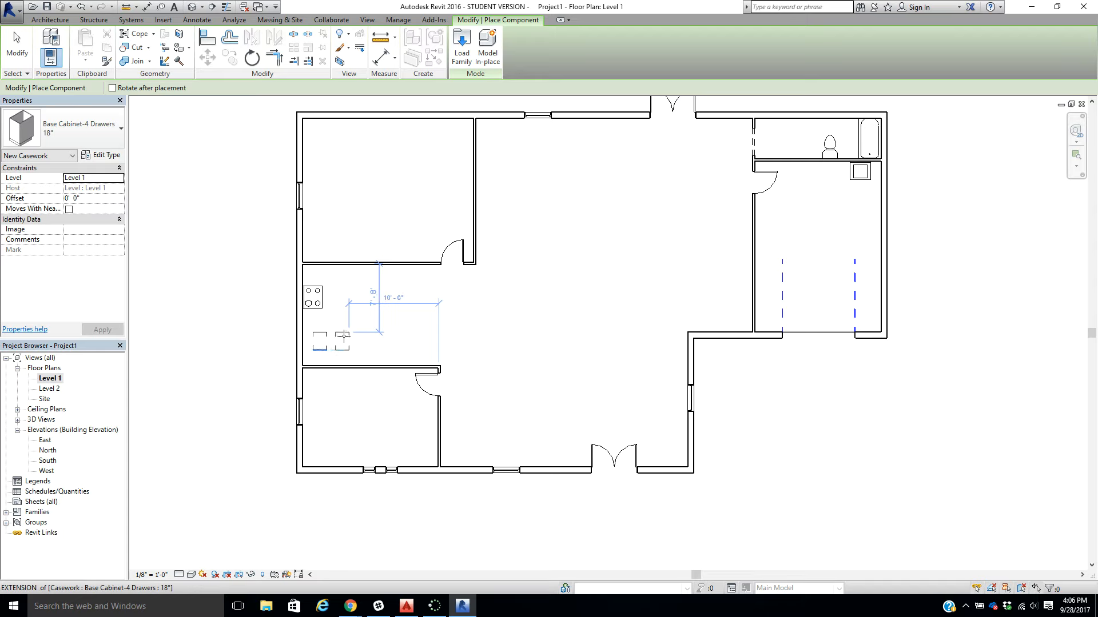
right_click(348, 321)
left_click(375, 330)
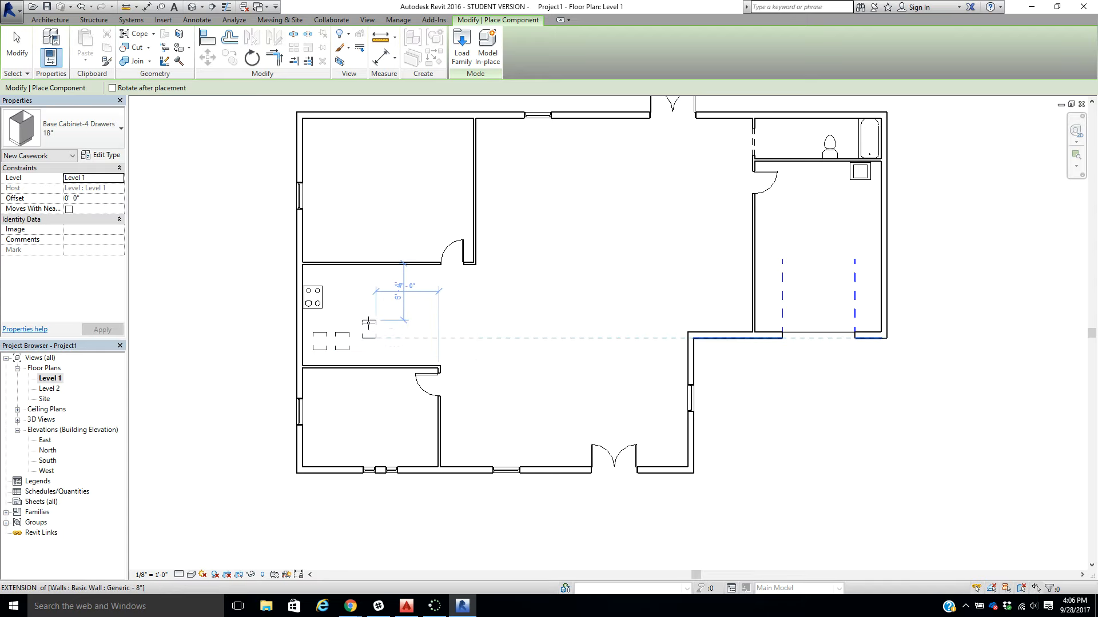
right_click(366, 319)
left_click(371, 325)
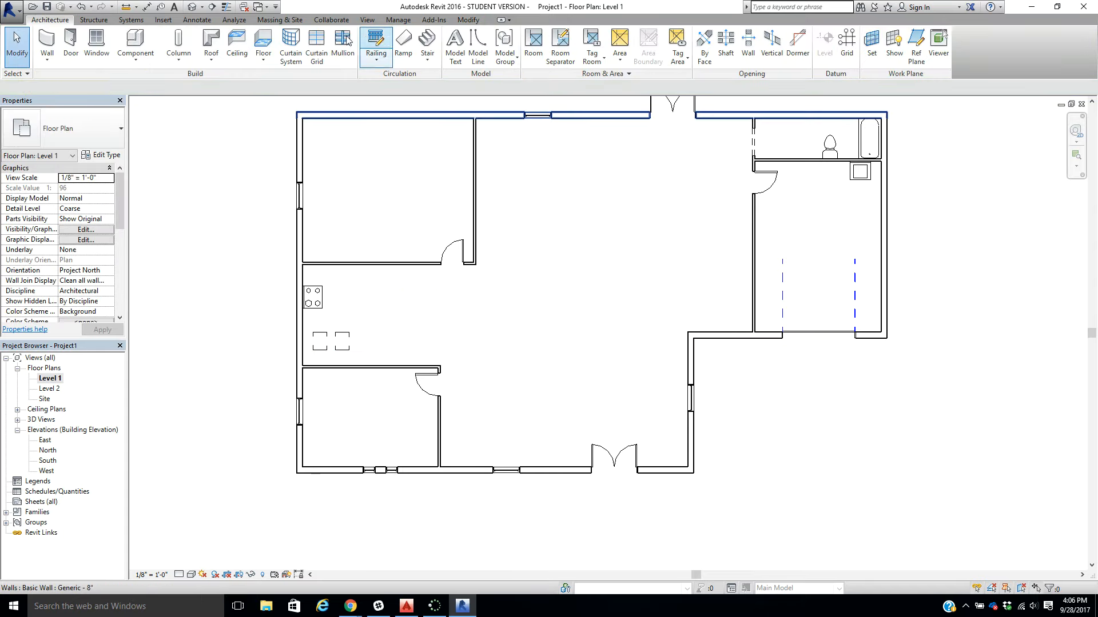
- Inspect the two placed base cabinets and the range in the default 3D view, orbiting to face the kitchen nook
left_click(192, 7)
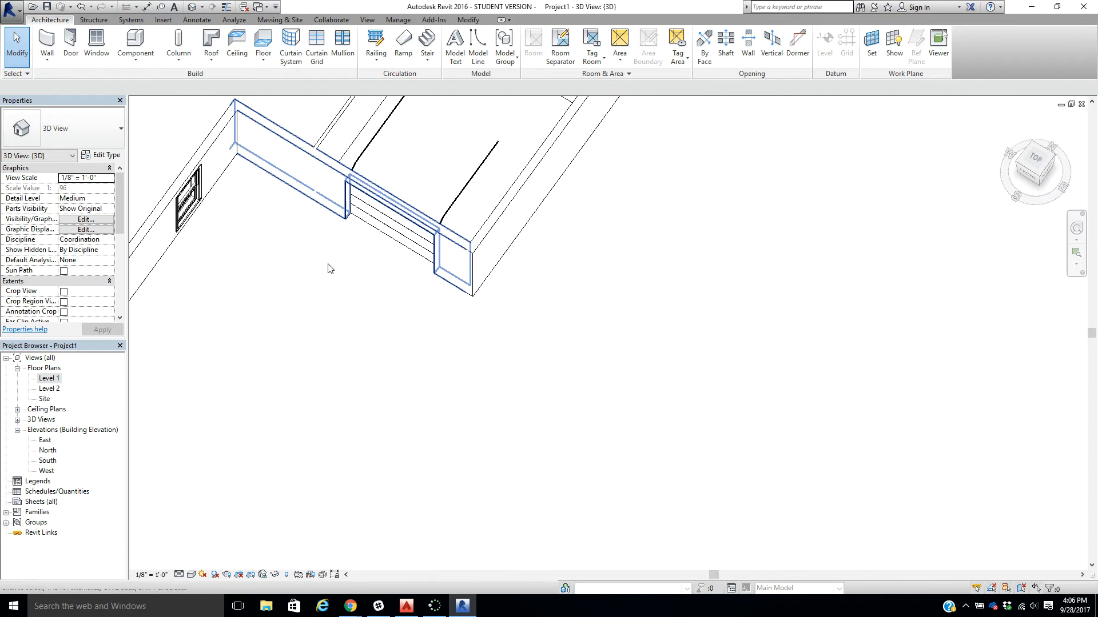
scroll(360, 263, "down", 5)
scroll(503, 343, "up", 3)
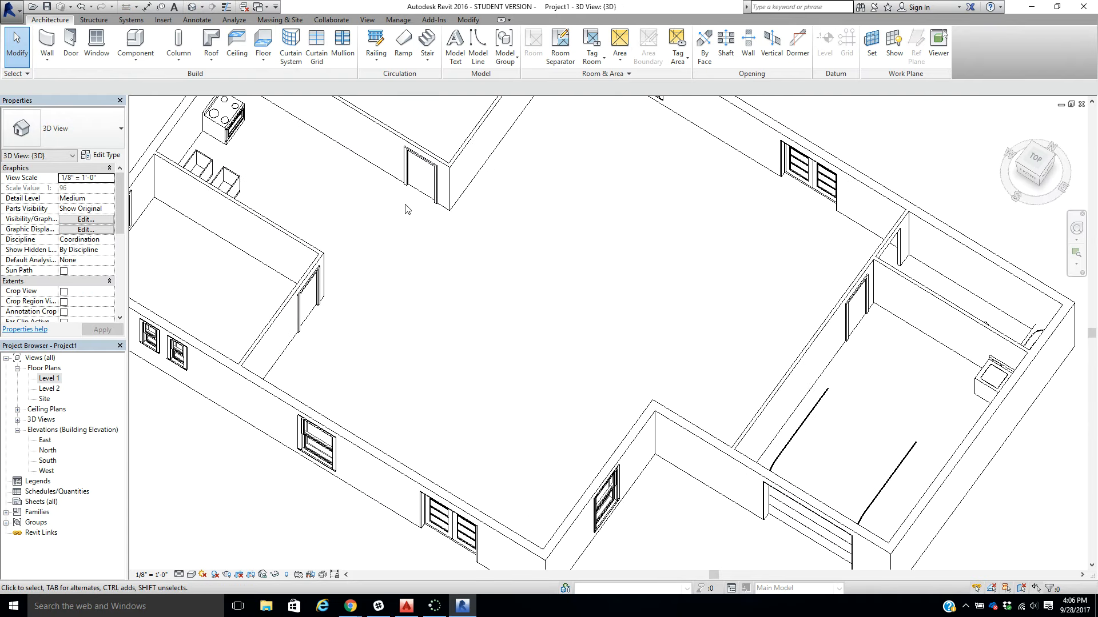
middle_click_drag(488, 277, 514, 220, "shift")
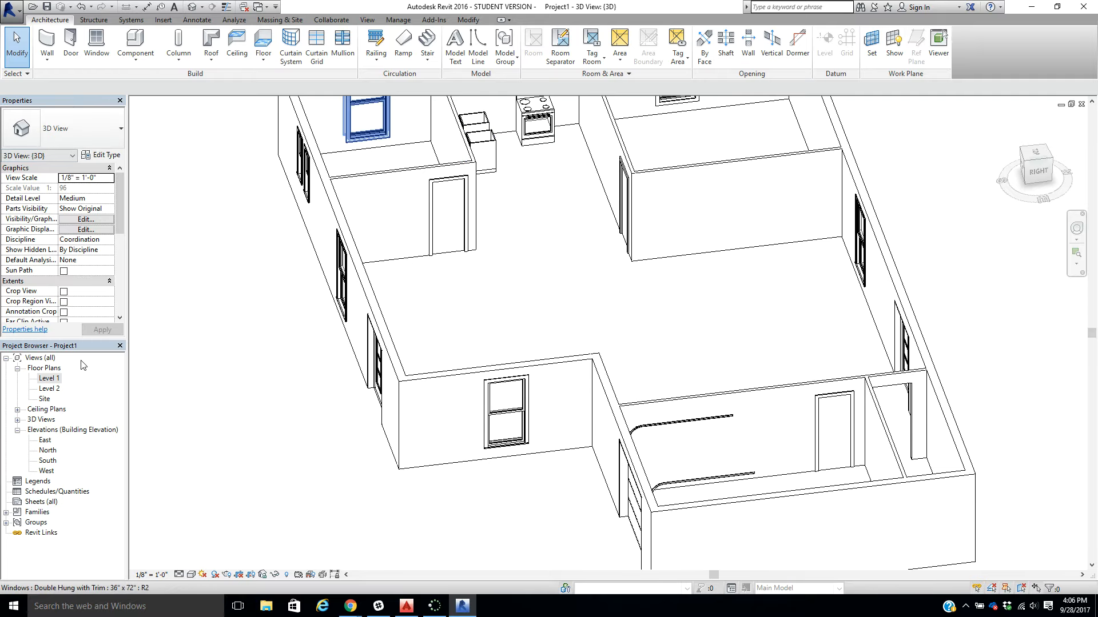
- In the Level 1 plan, move both drawer cabinets side by side against the nook's upper partition, and check them in 3D
double_click(49, 378)
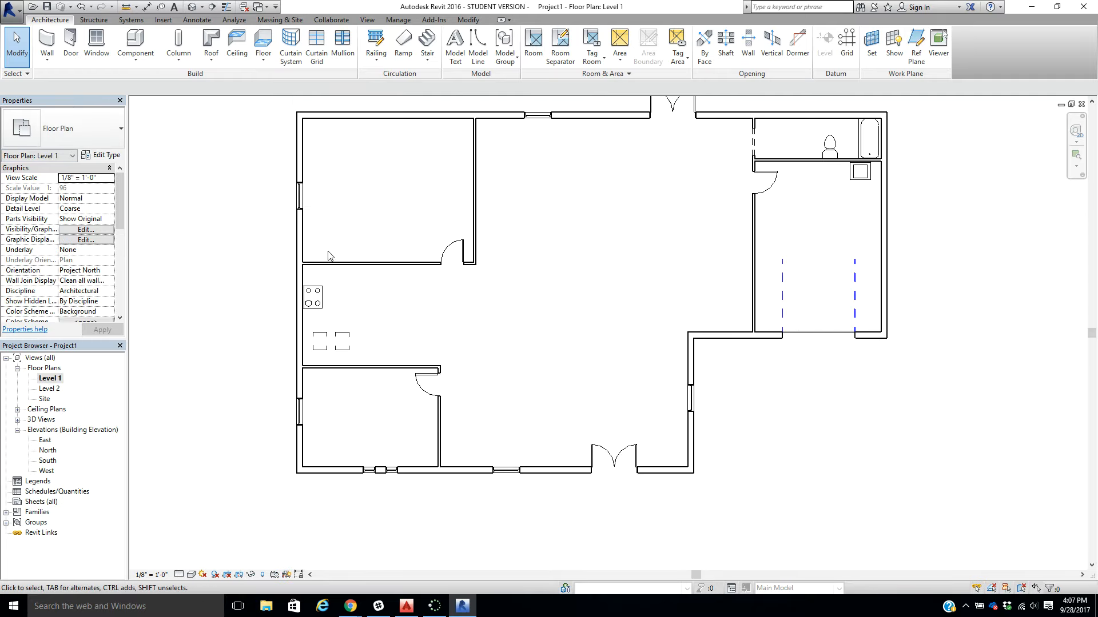
left_click_drag(342, 338, 365, 273)
left_click_drag(320, 336, 343, 267)
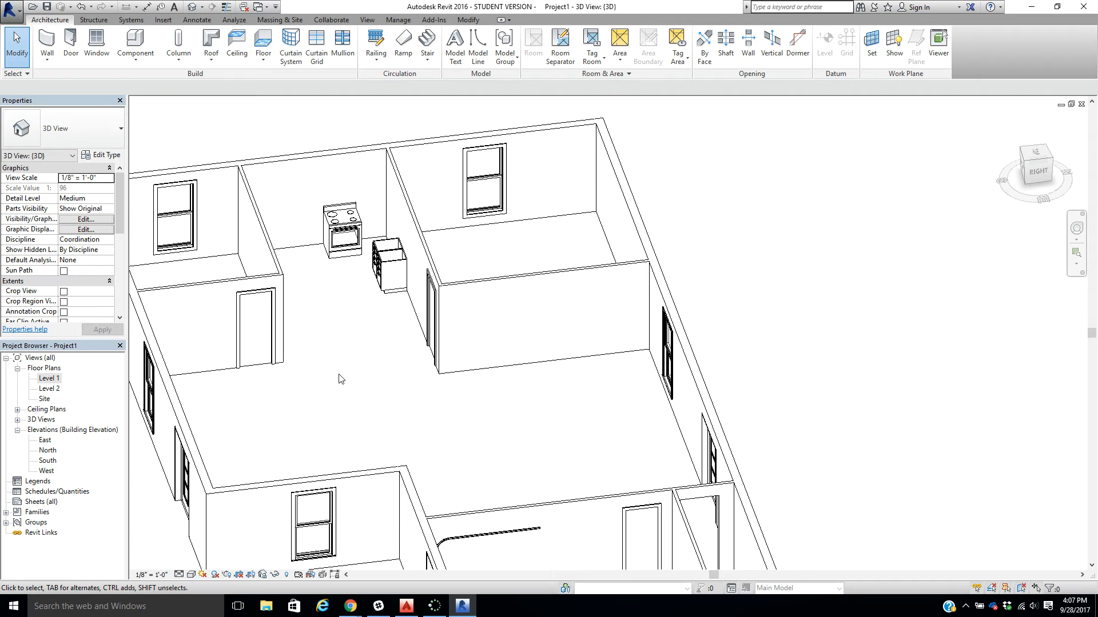
middle_click_drag(338, 380, 417, 377, "shift")
scroll(224, 306, "up", 2)
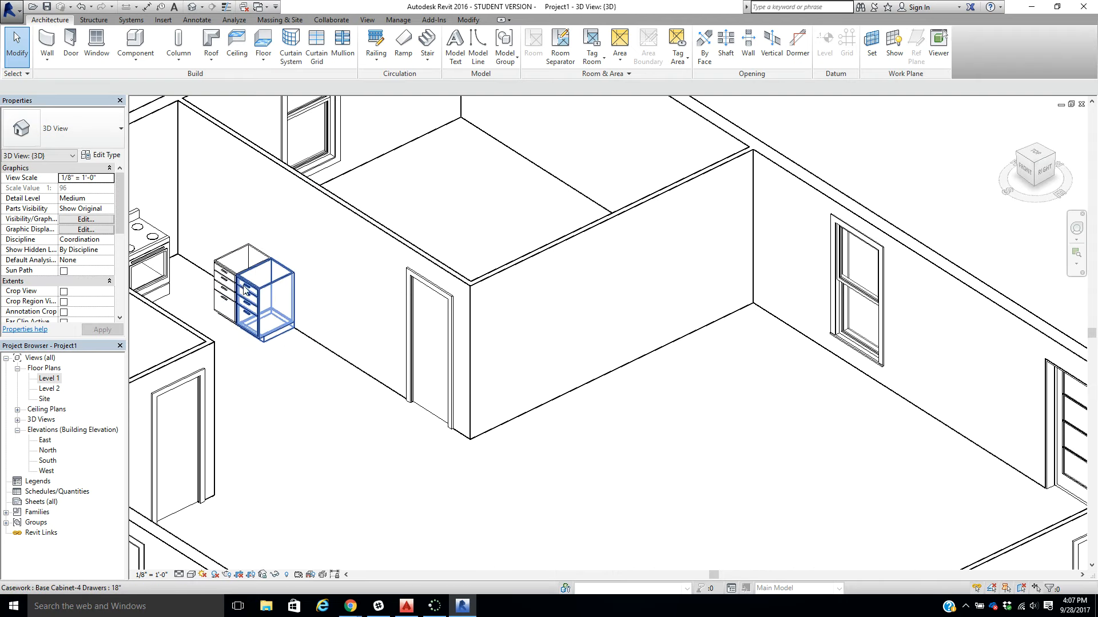
- Return to the Level 1 floor plan and start loading another component family, browsing out of the Base Cabinets folder
double_click(49, 378)
left_click(136, 43)
left_click(462, 43)
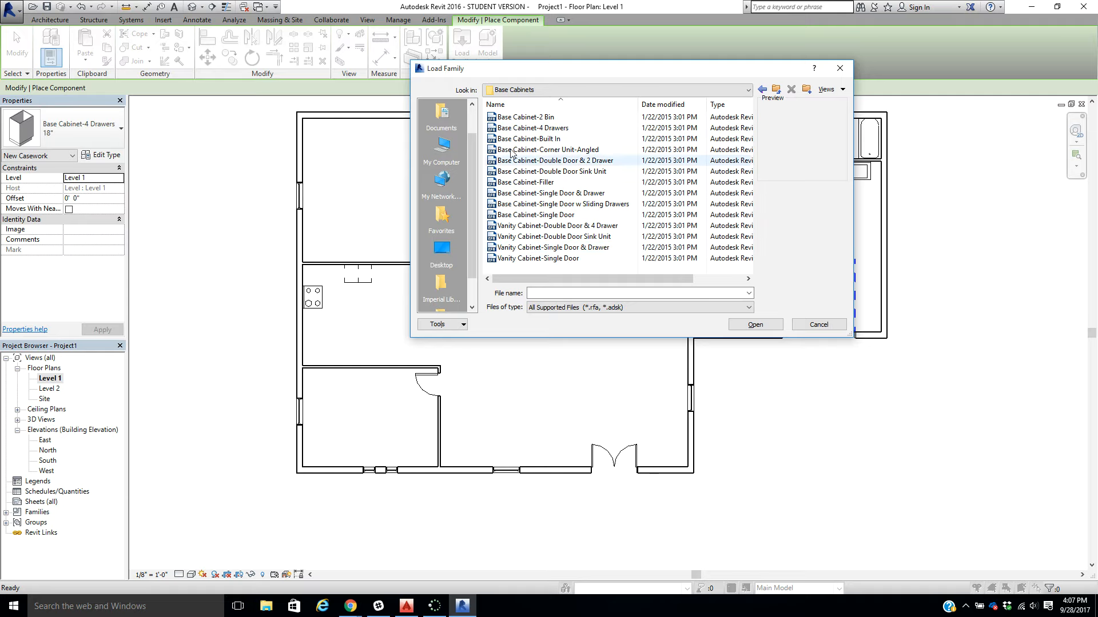
left_click(738, 90)
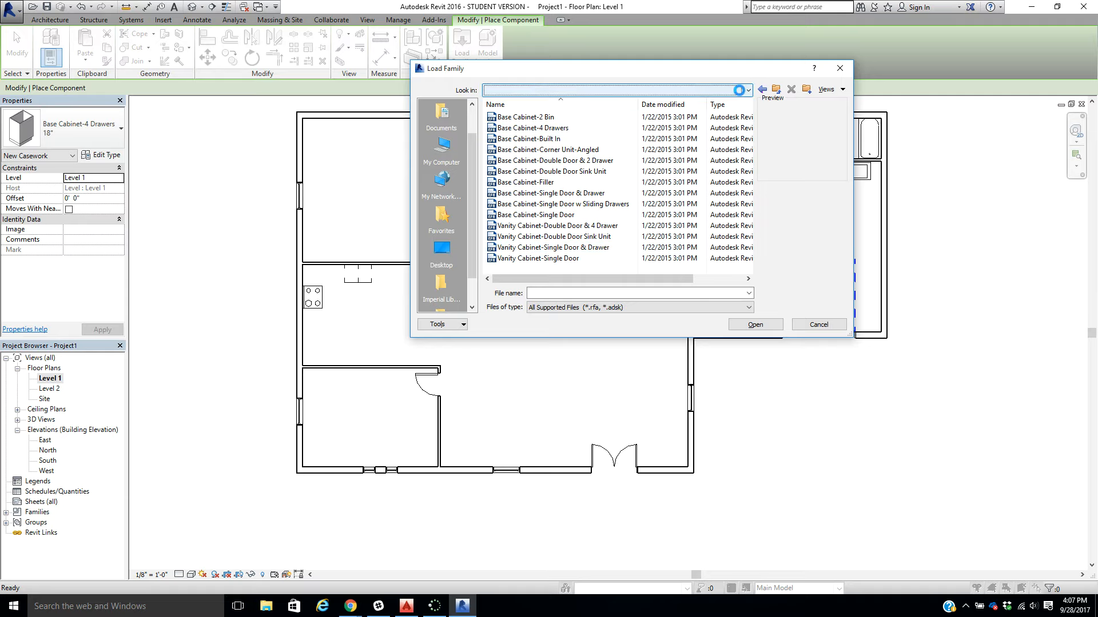